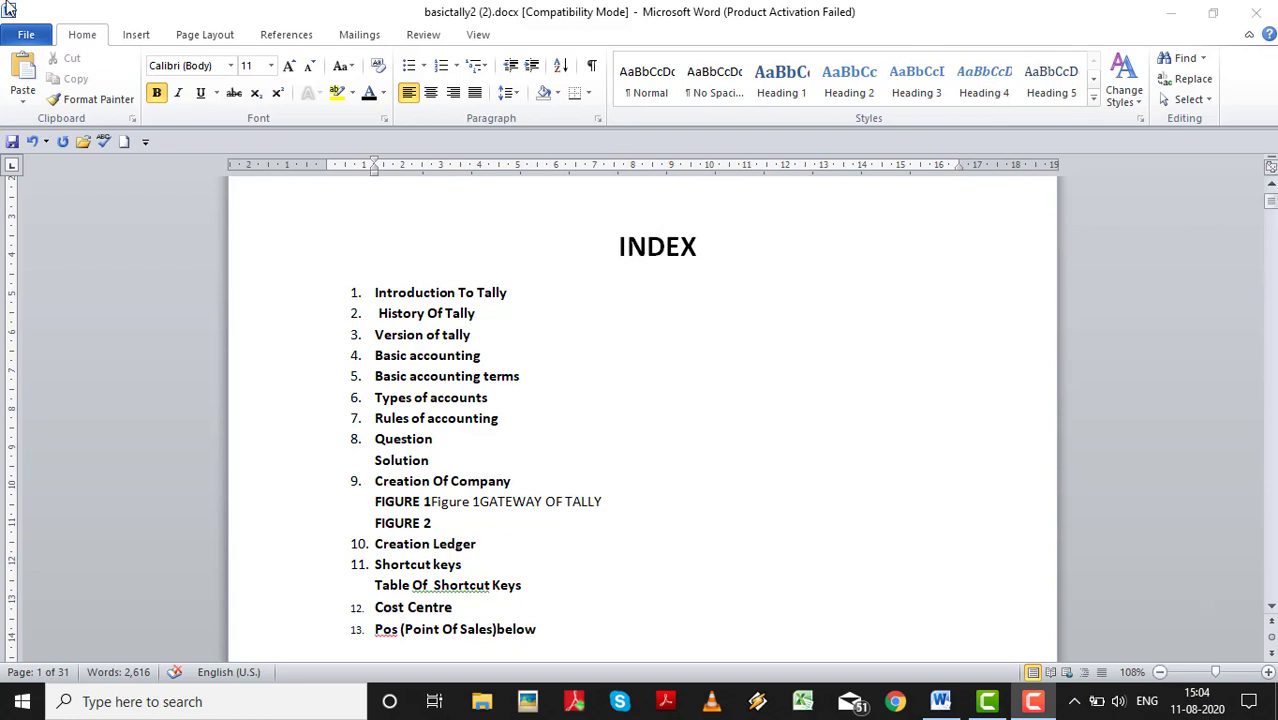
# Step: Look through the document from the INDEX page to the "Rules of accounting:" heading to review its headings
pyautogui.click(136, 38)
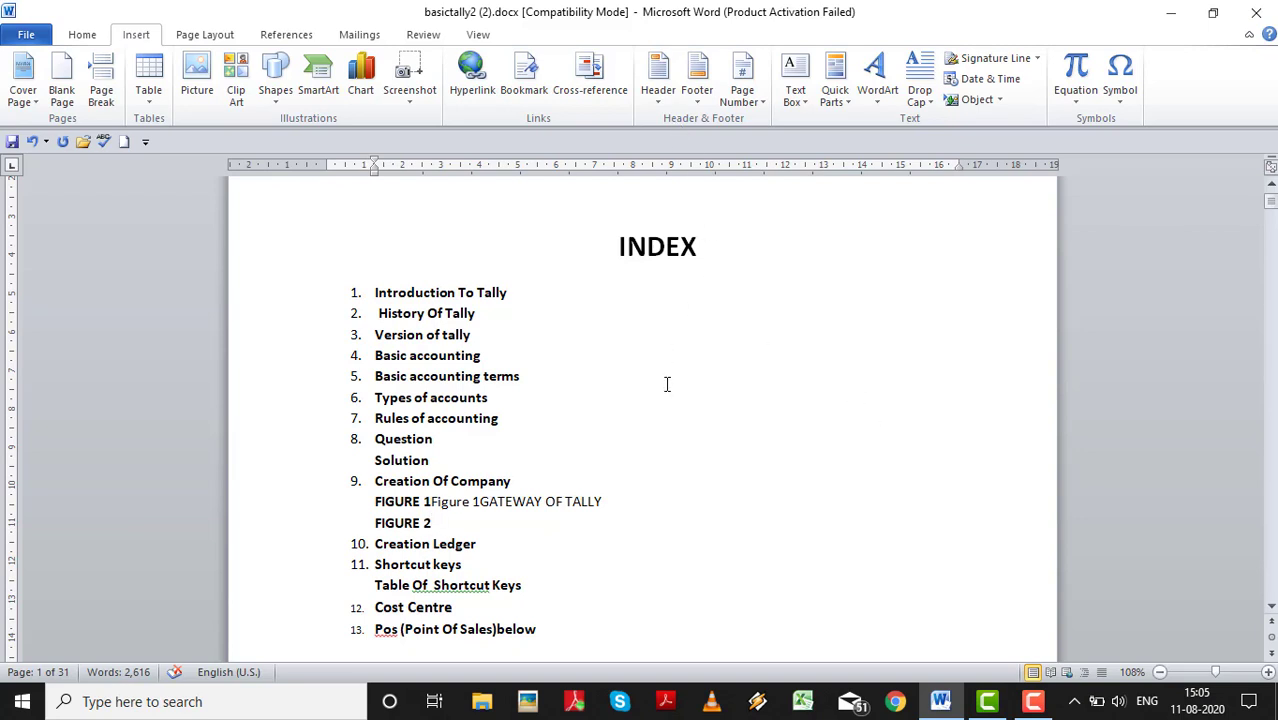
pyautogui.scroll(-1, 667, 384)
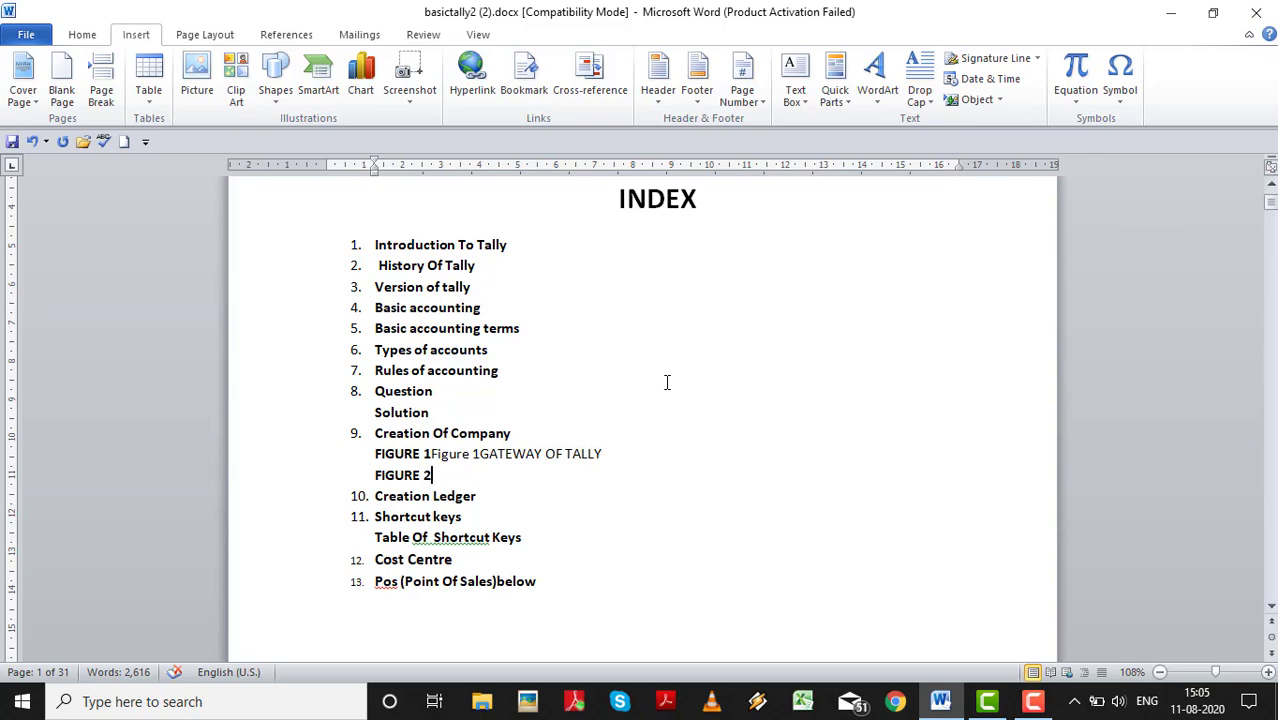
pyautogui.scroll(-15, 667, 383)
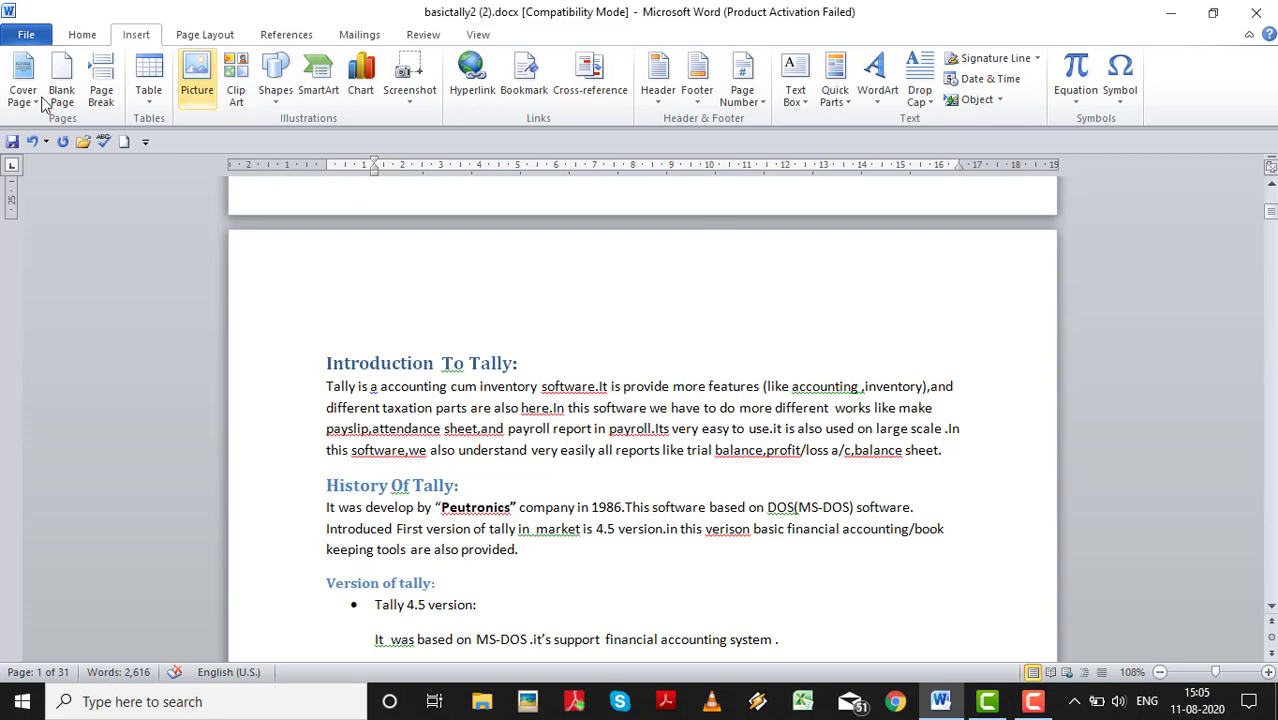
pyautogui.click(82, 35)
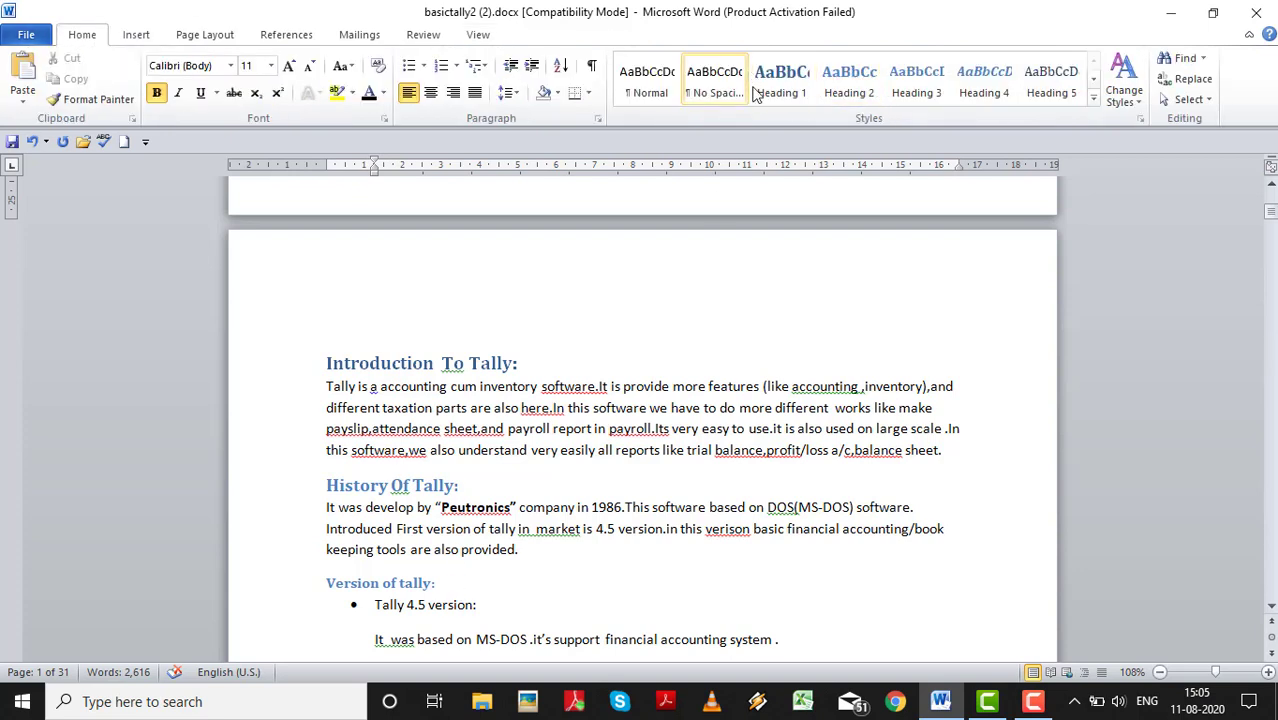
pyautogui.scroll(-12, 456, 560)
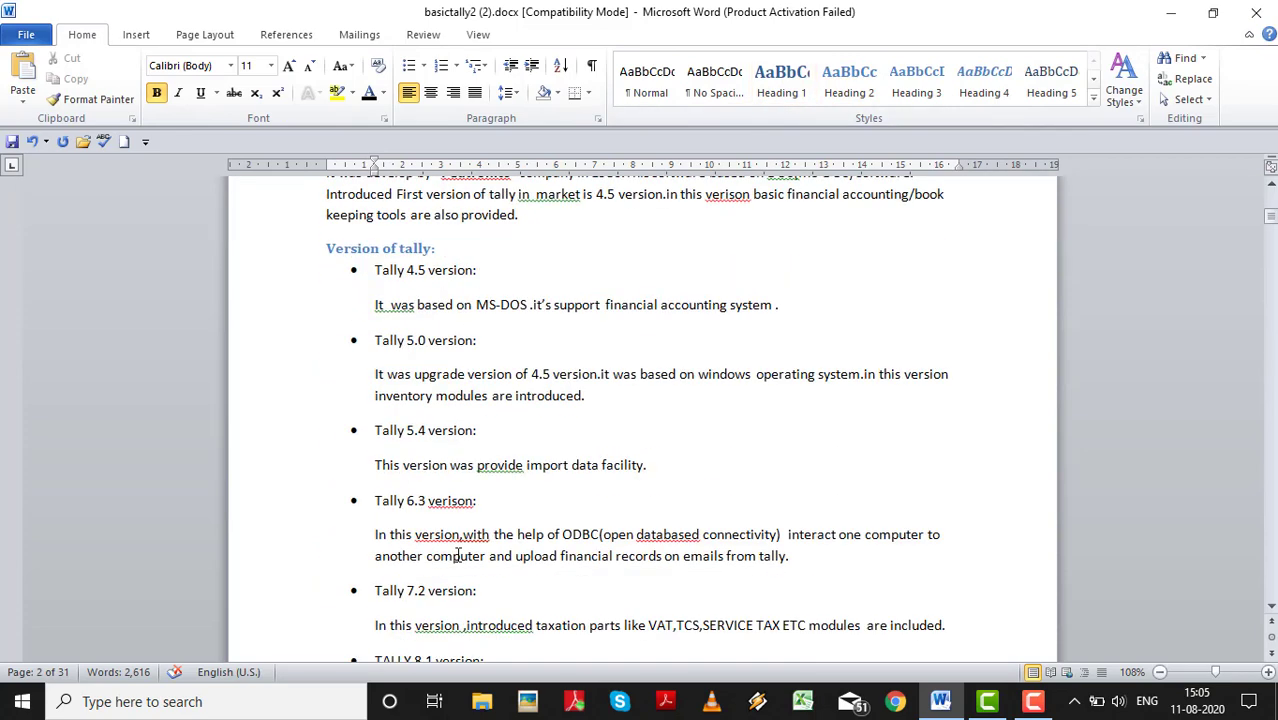
pyautogui.scroll(-15, 456, 555)
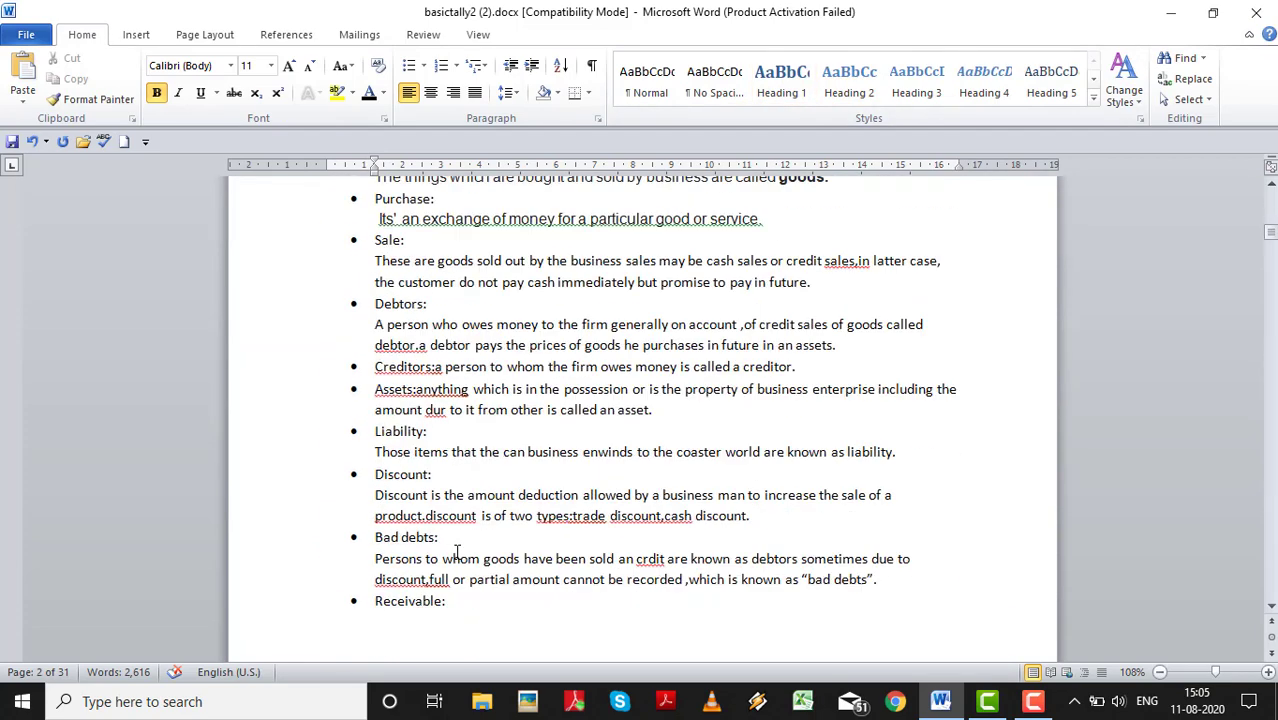
pyautogui.scroll(-10, 456, 560)
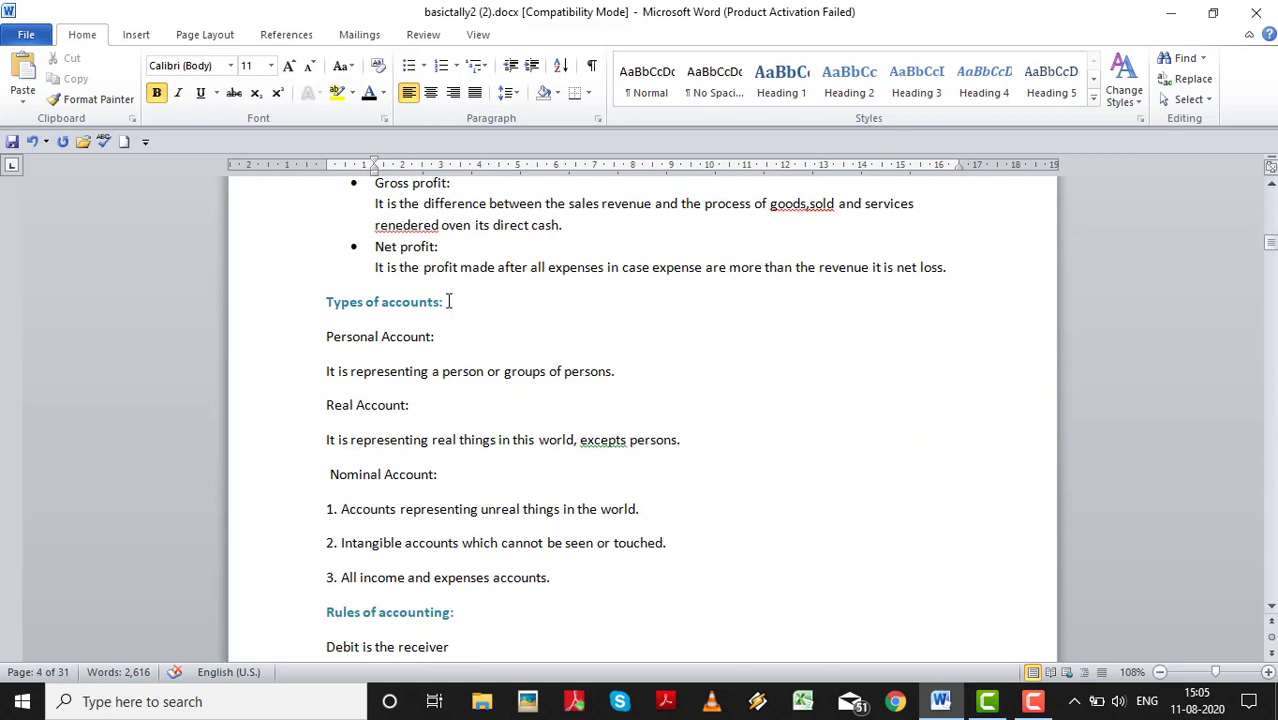
pyautogui.scroll(-4, 469, 427)
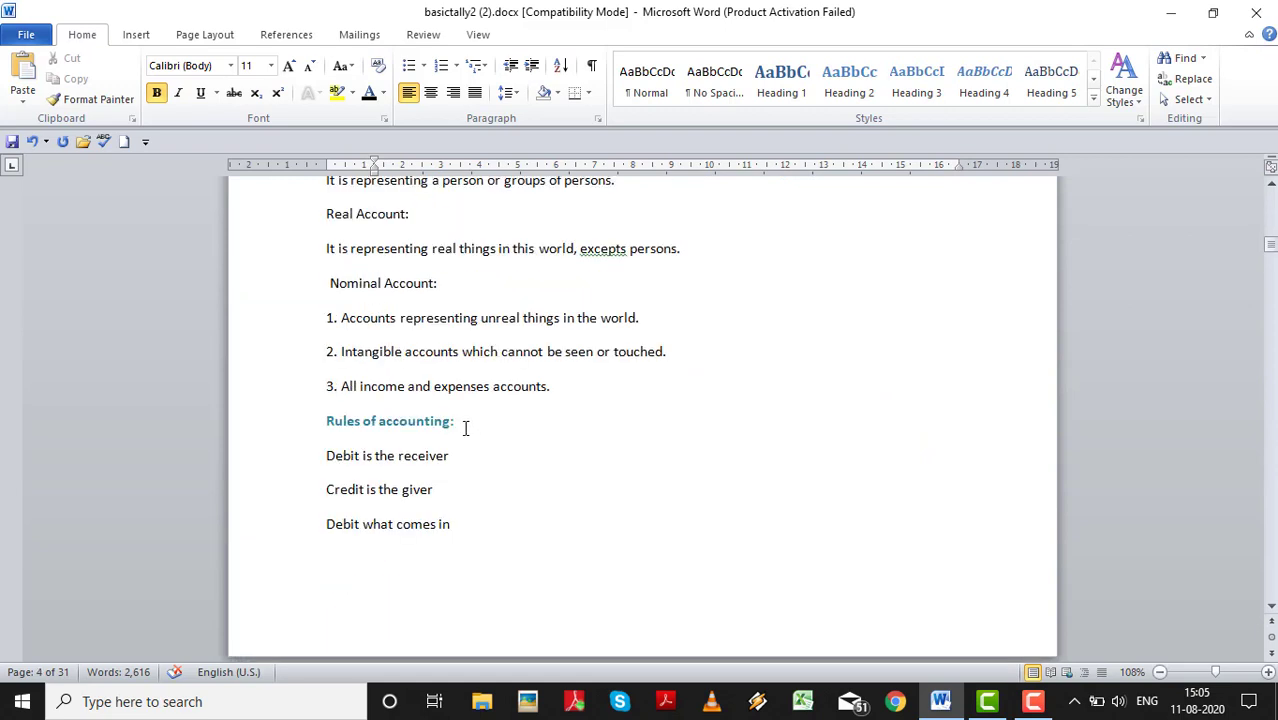
pyautogui.click(465, 427)
pyautogui.moveTo(465, 427); pyautogui.dragTo(404, 433)
pyautogui.moveTo(396, 433); pyautogui.dragTo(320, 426)
pyautogui.moveTo(444, 437); pyautogui.dragTo(327, 422)
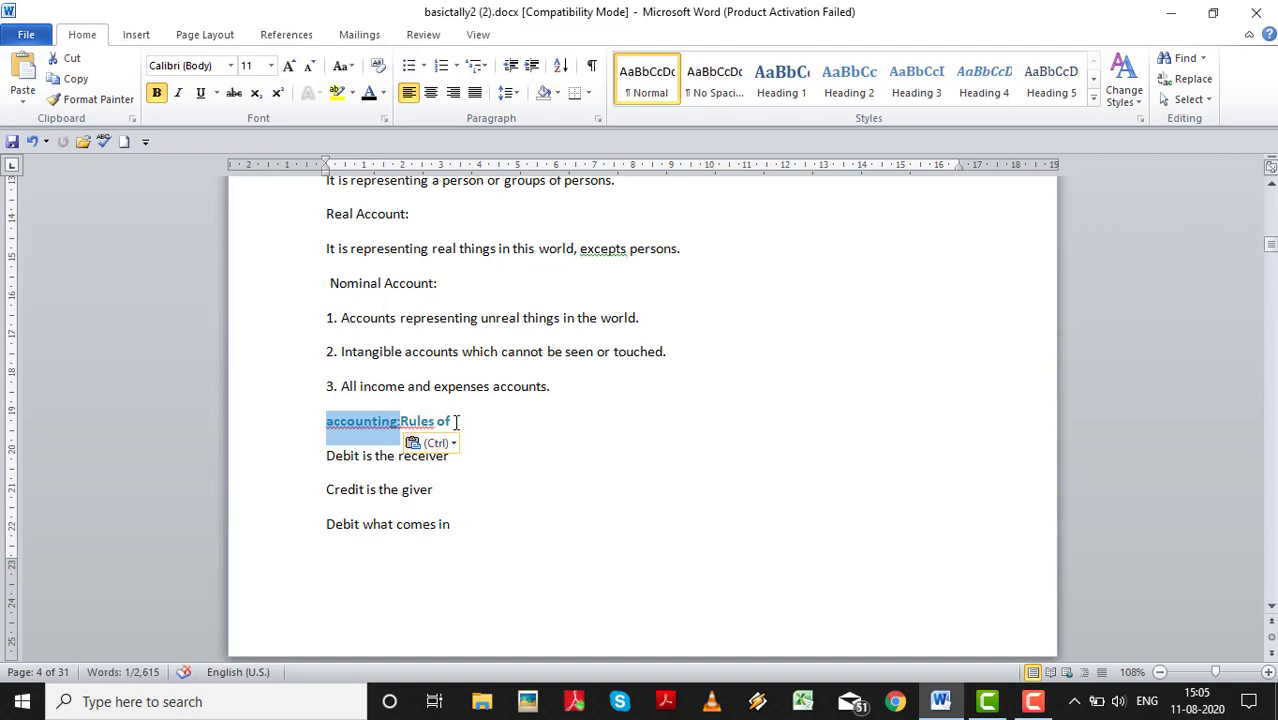
pyautogui.hotkey('ctrl', 'z')
# Step: Apply the Heading 7 style to the "Rules of accounting:" line
pyautogui.moveTo(459, 421); pyautogui.dragTo(329, 421)
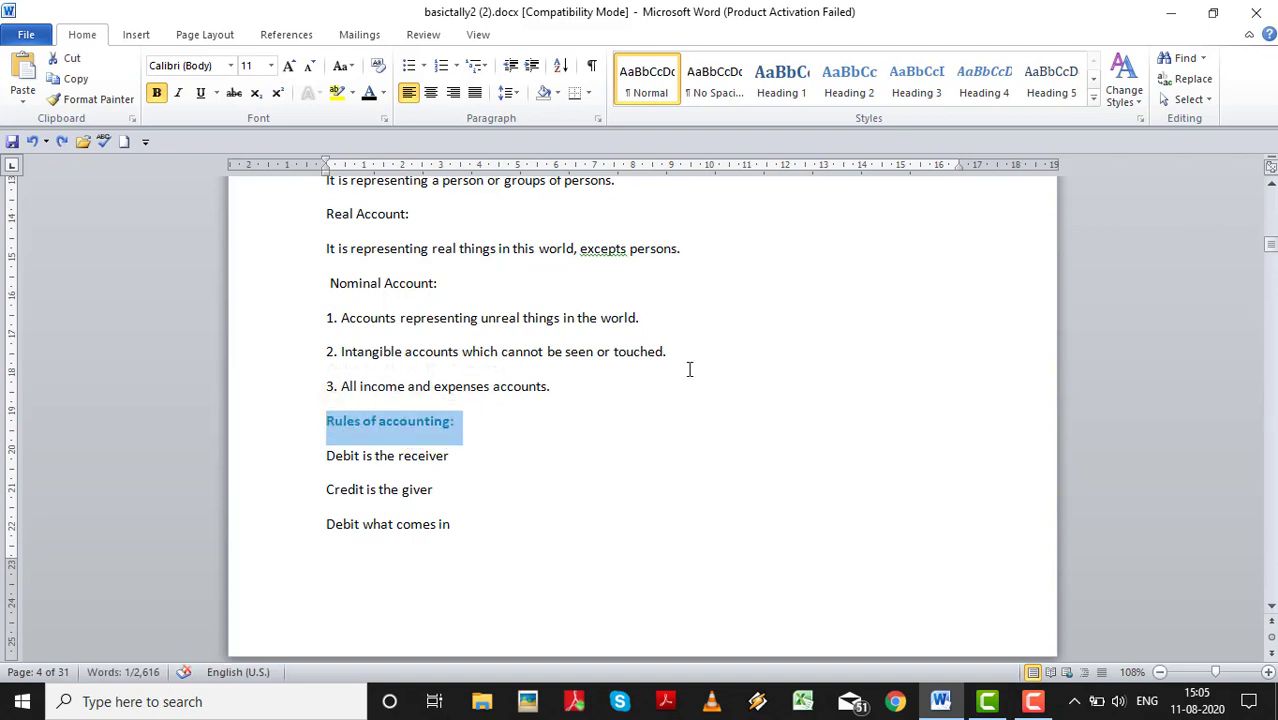
pyautogui.click(1093, 99)
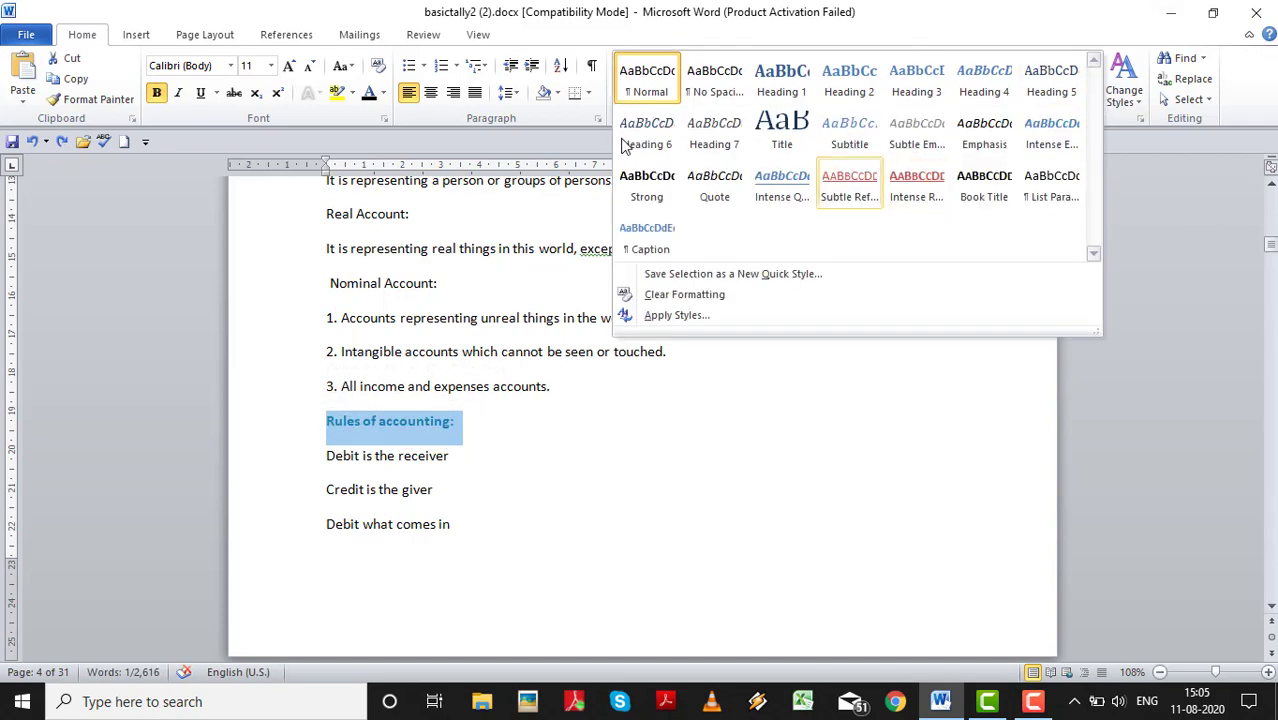
pyautogui.click(715, 148)
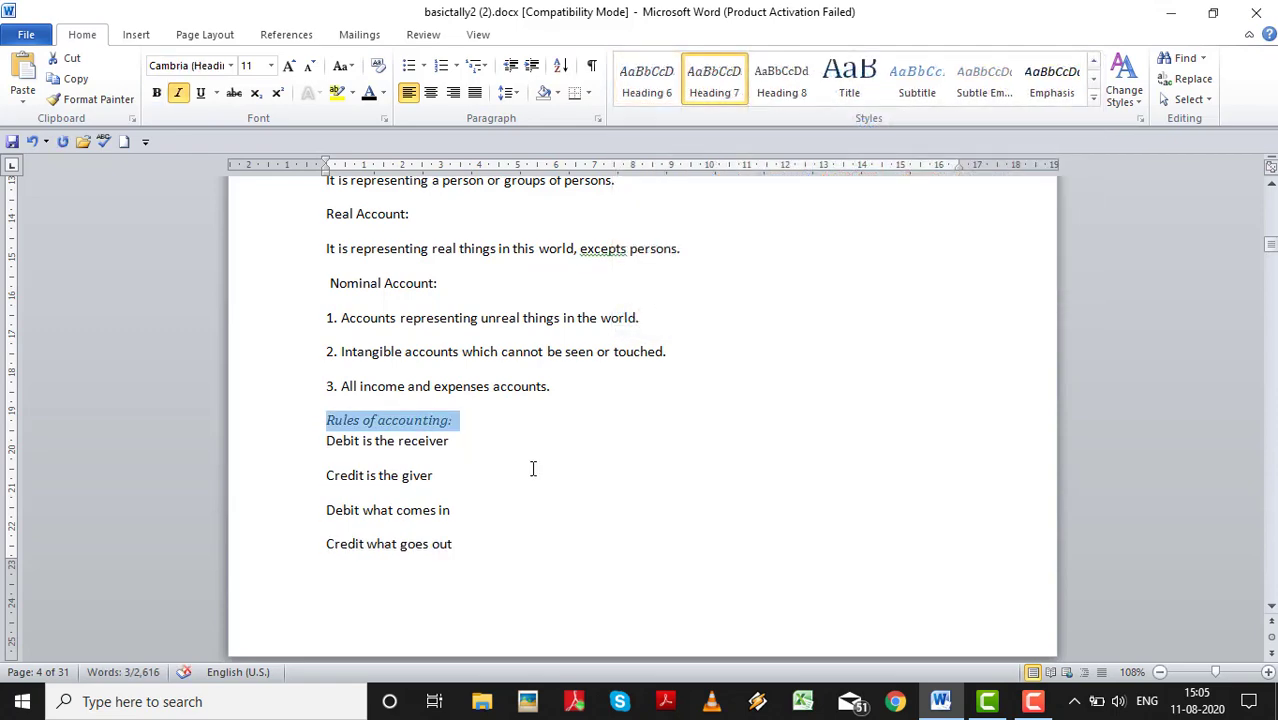
# Step: Examine the document's styled headings, tables and the captions on its existing Tally figures
pyautogui.scroll(10, 657, 485)
pyautogui.scroll(15, 657, 480)
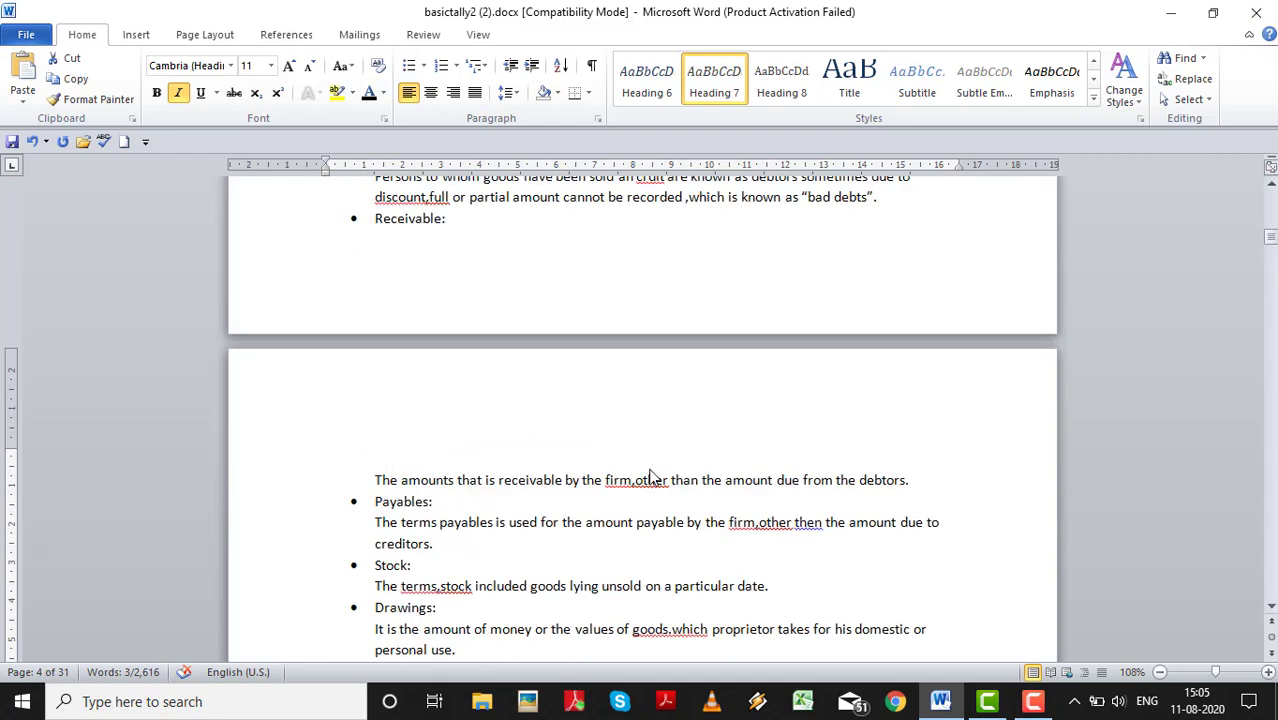
pyautogui.scroll(12, 651, 469)
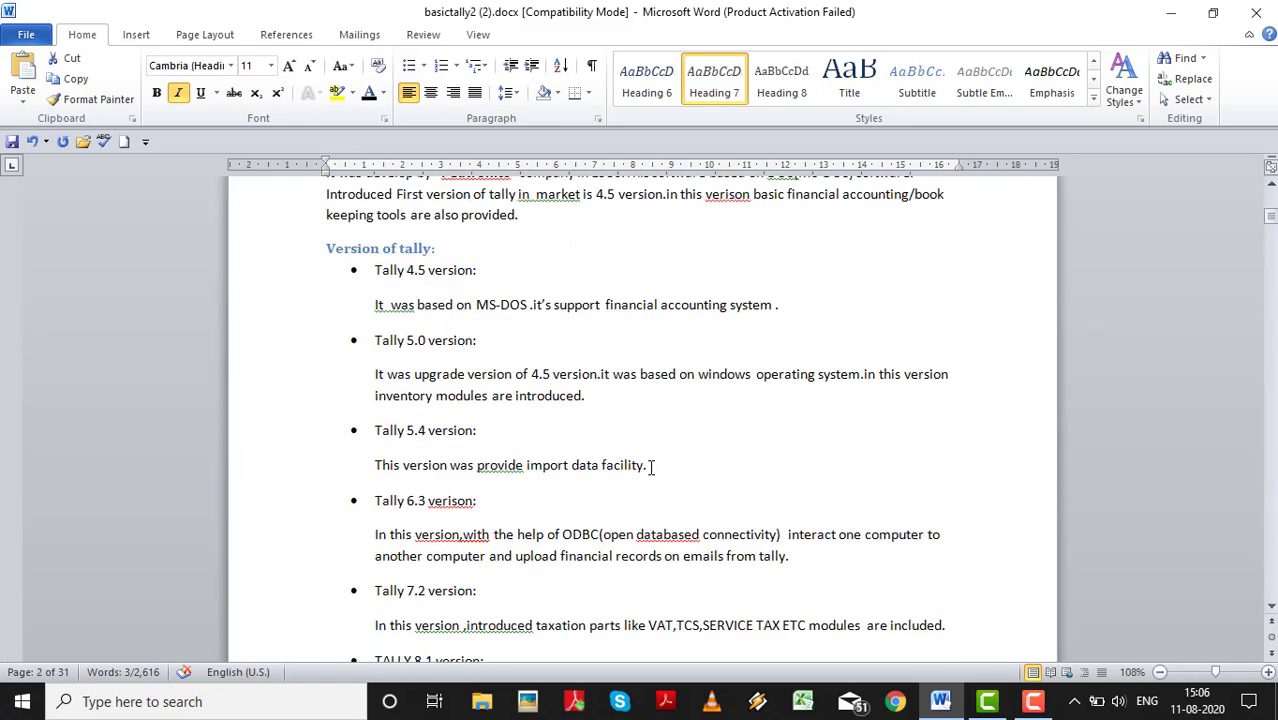
pyautogui.scroll(-10, 651, 472)
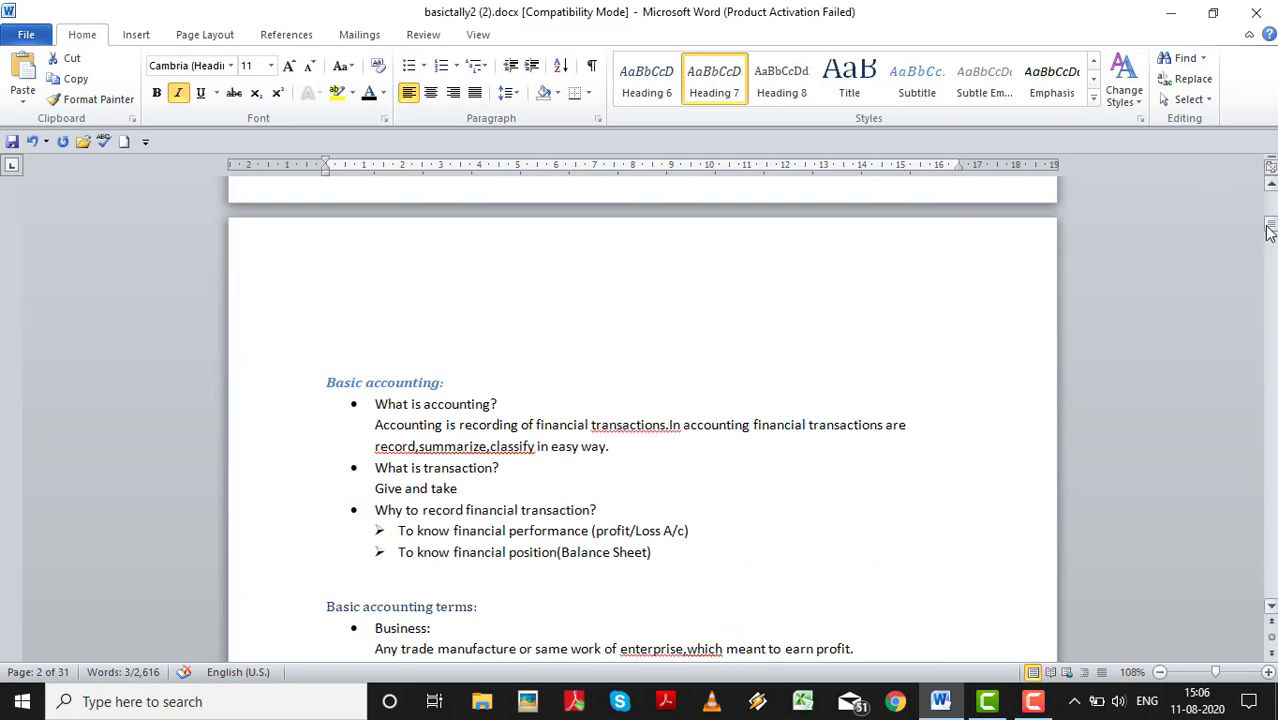
pyautogui.moveTo(1270, 232); pyautogui.dragTo(1270, 368)
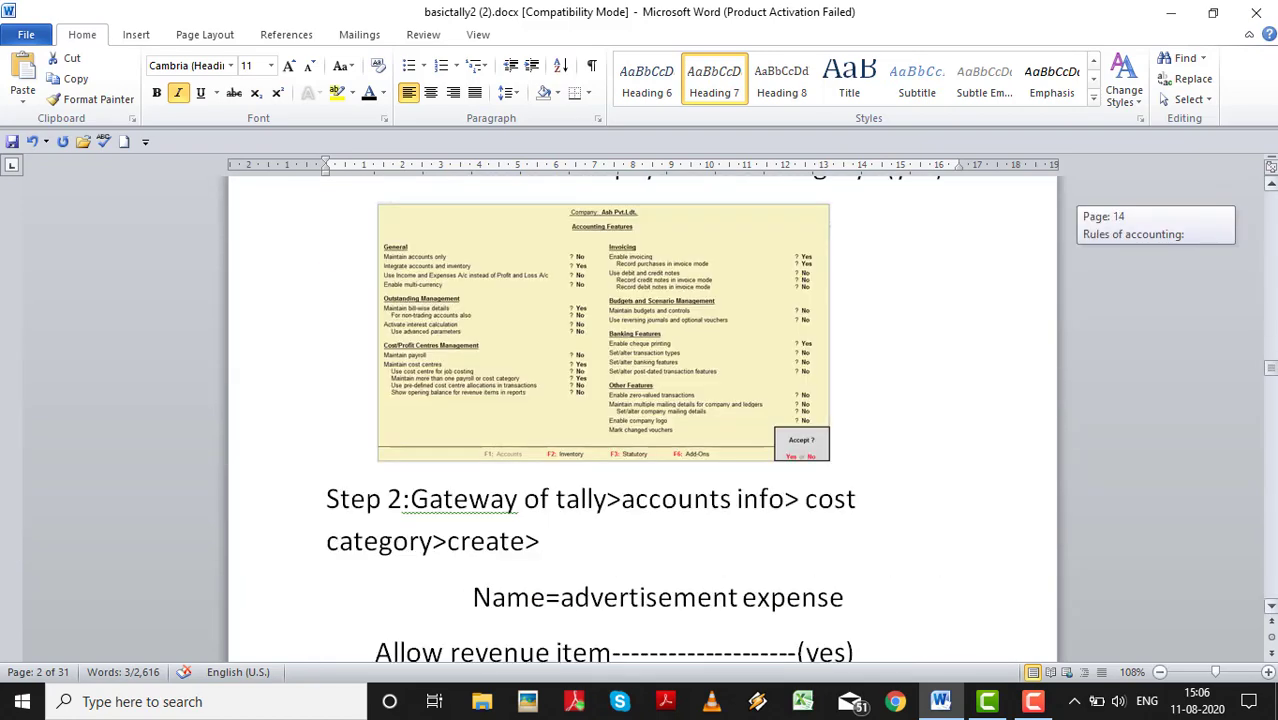
pyautogui.scroll(10, 789, 288)
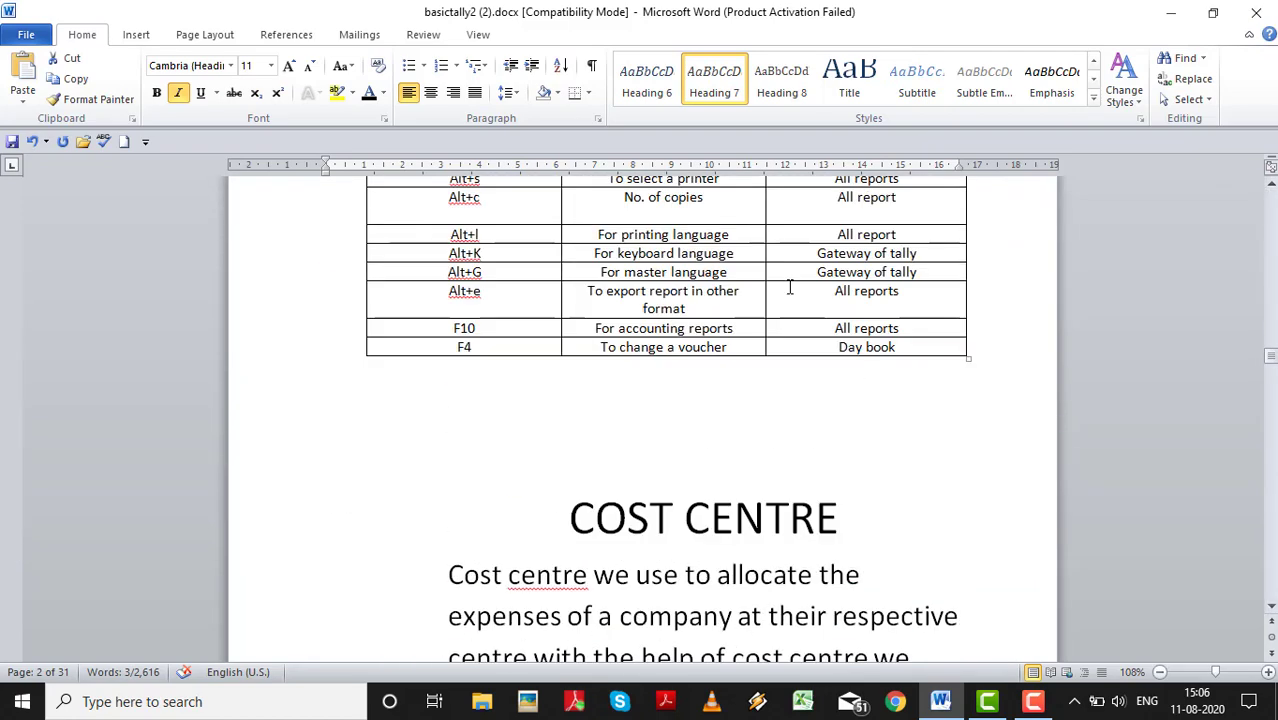
pyautogui.scroll(10, 789, 288)
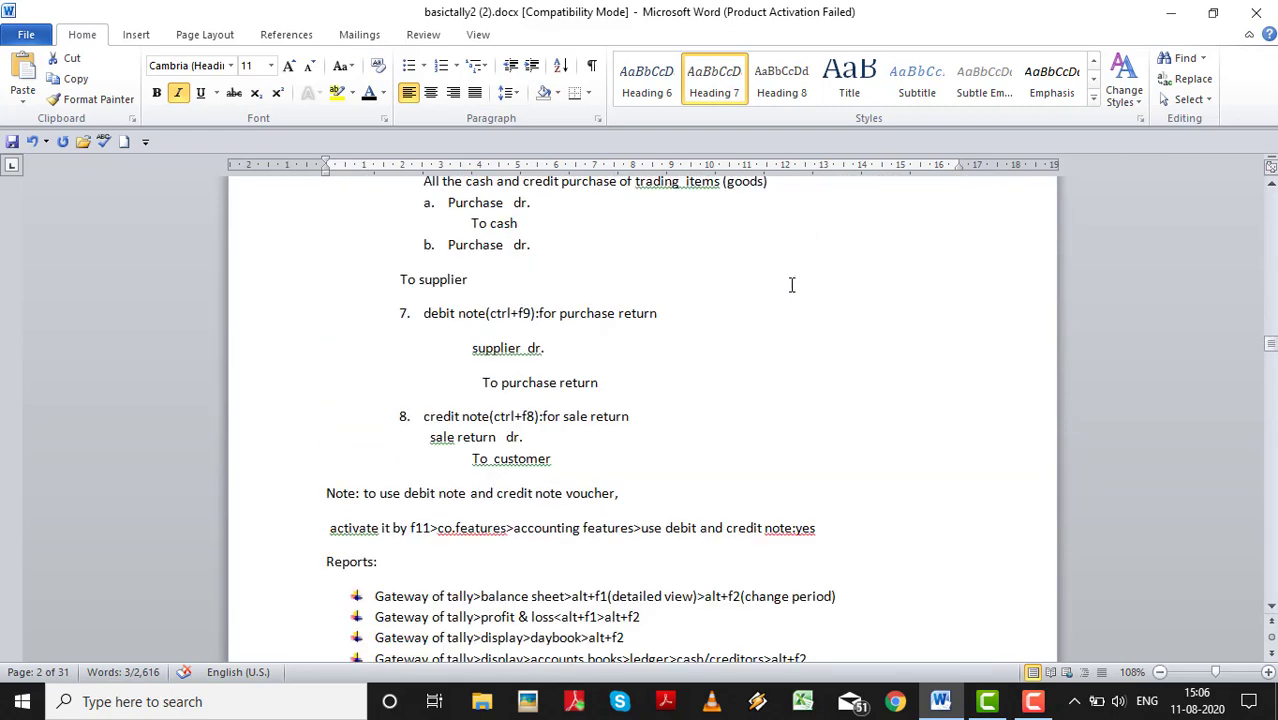
pyautogui.scroll(10, 791, 285)
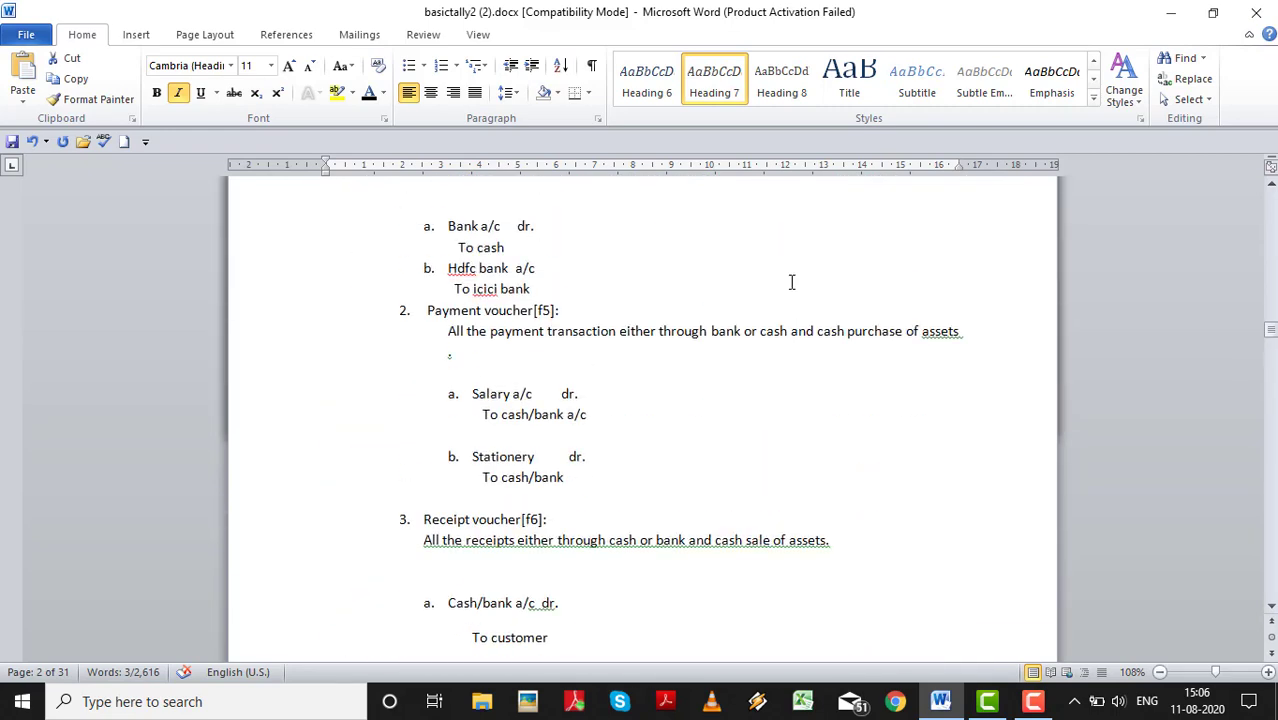
pyautogui.scroll(10, 791, 283)
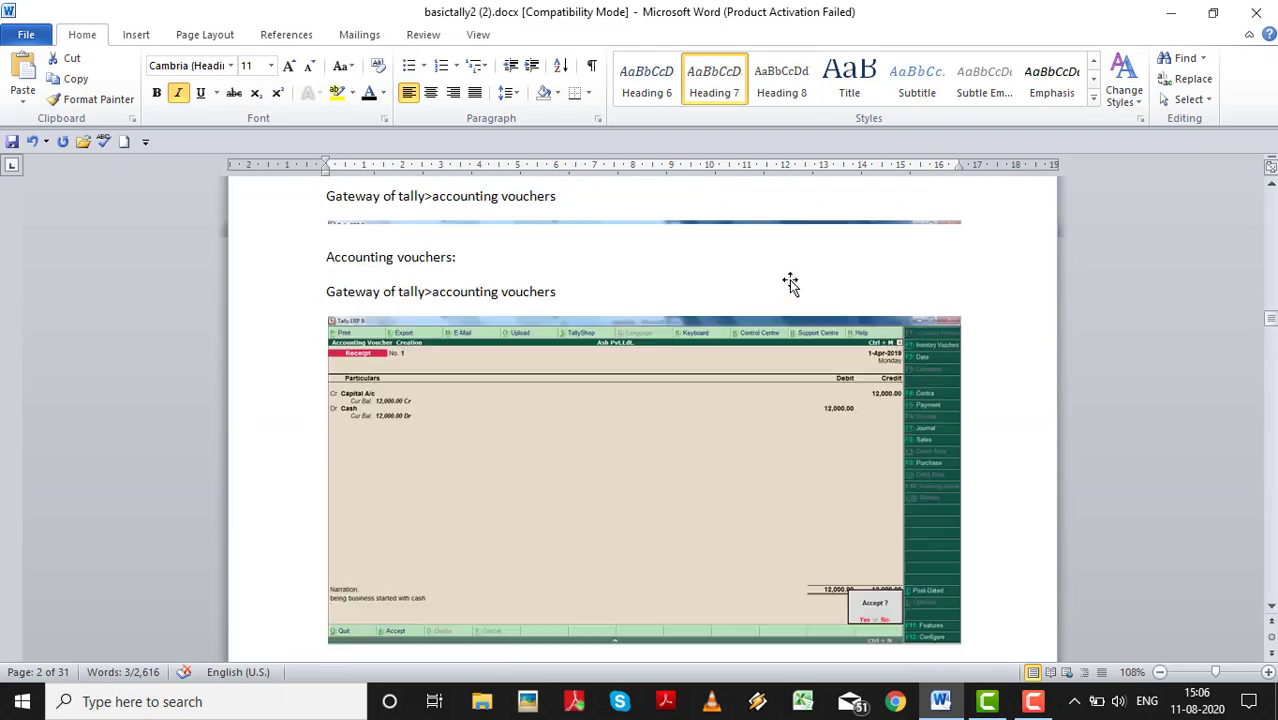
pyautogui.scroll(10, 790, 283)
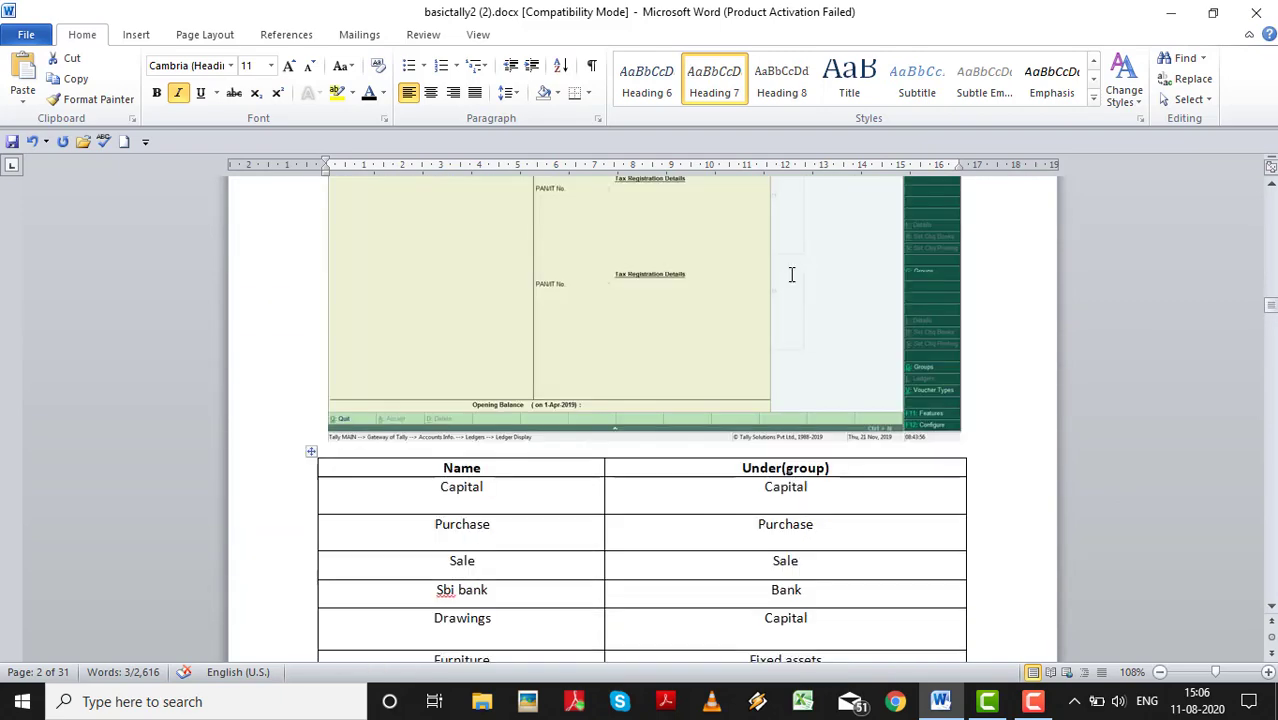
pyautogui.scroll(10, 791, 274)
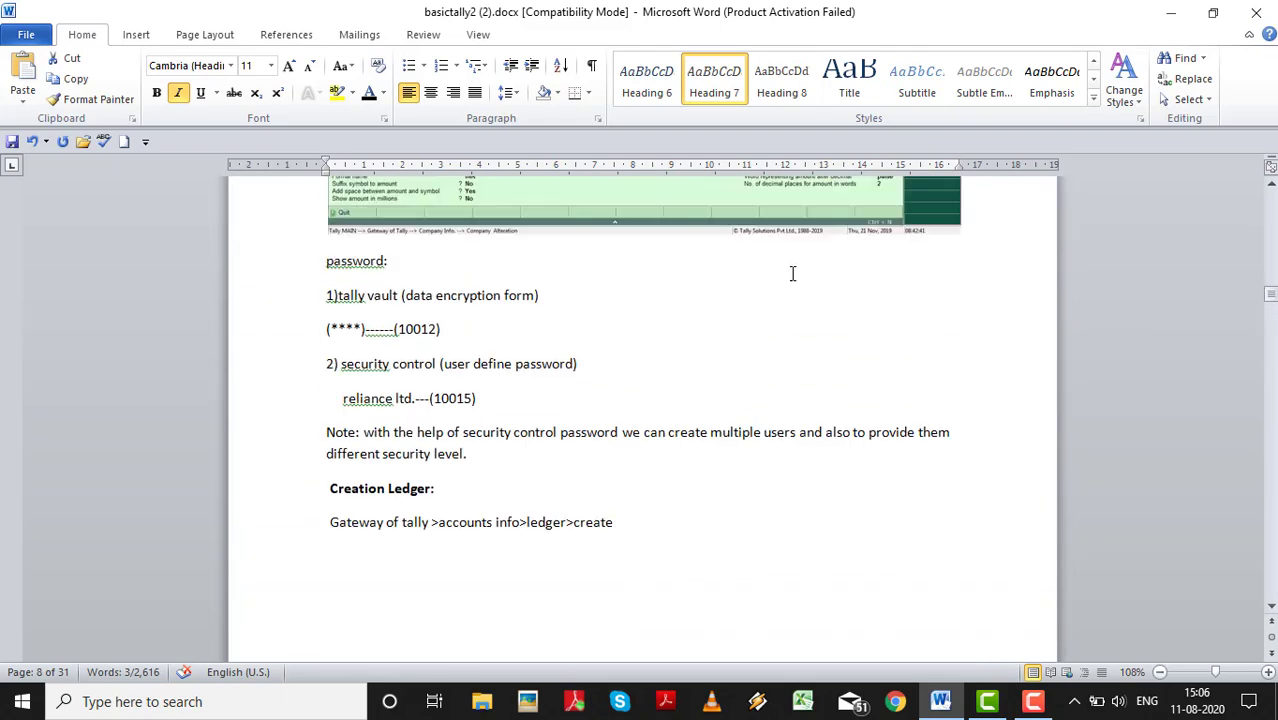
pyautogui.scroll(8, 791, 273)
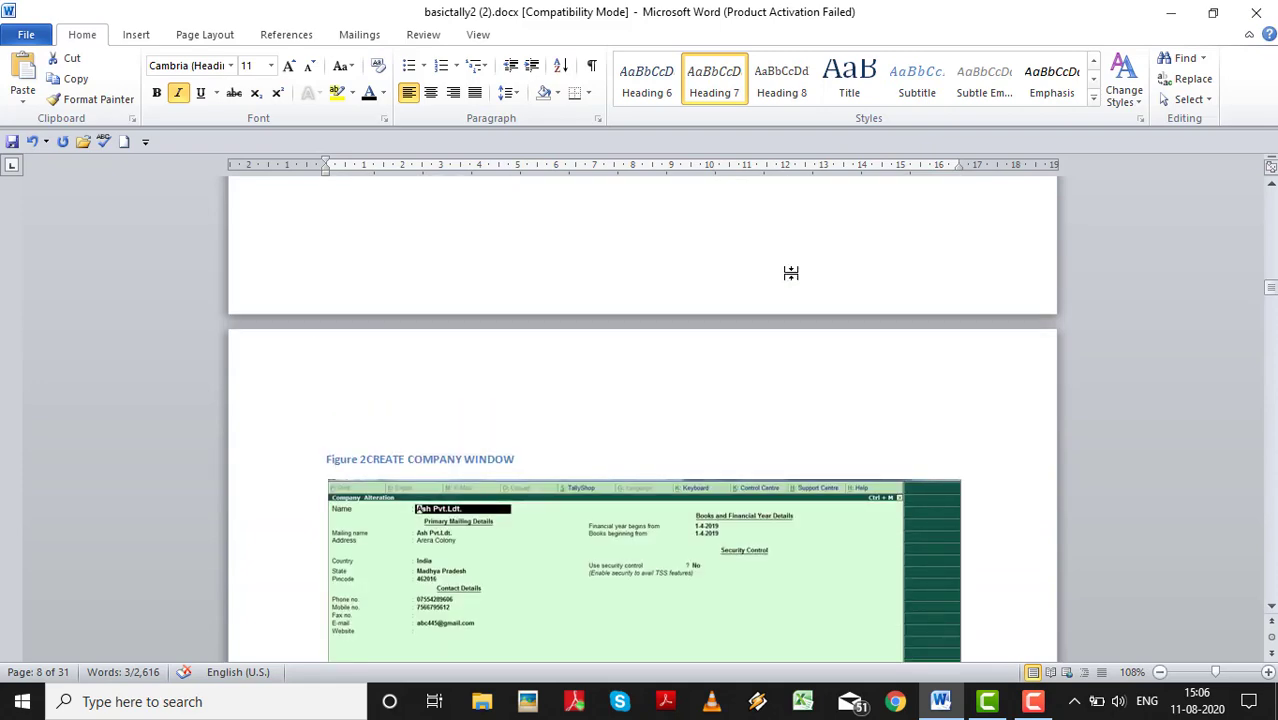
pyautogui.scroll(10, 790, 273)
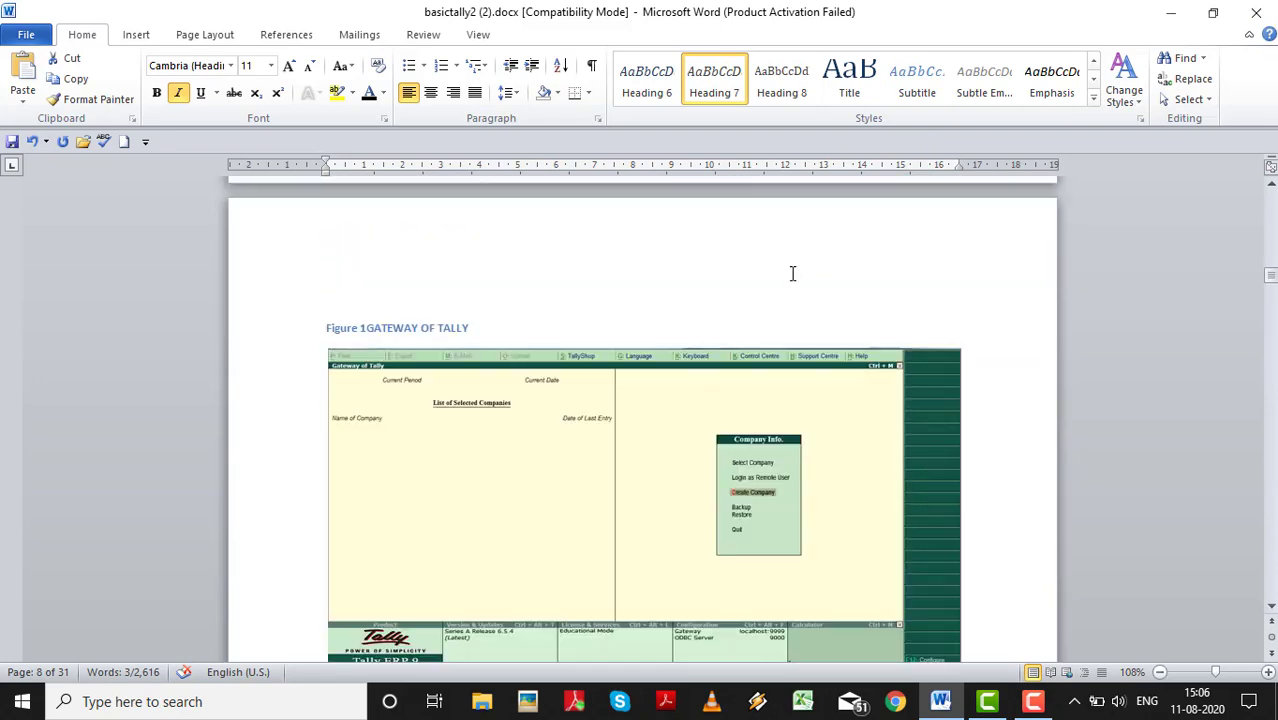
pyautogui.scroll(-3, 791, 273)
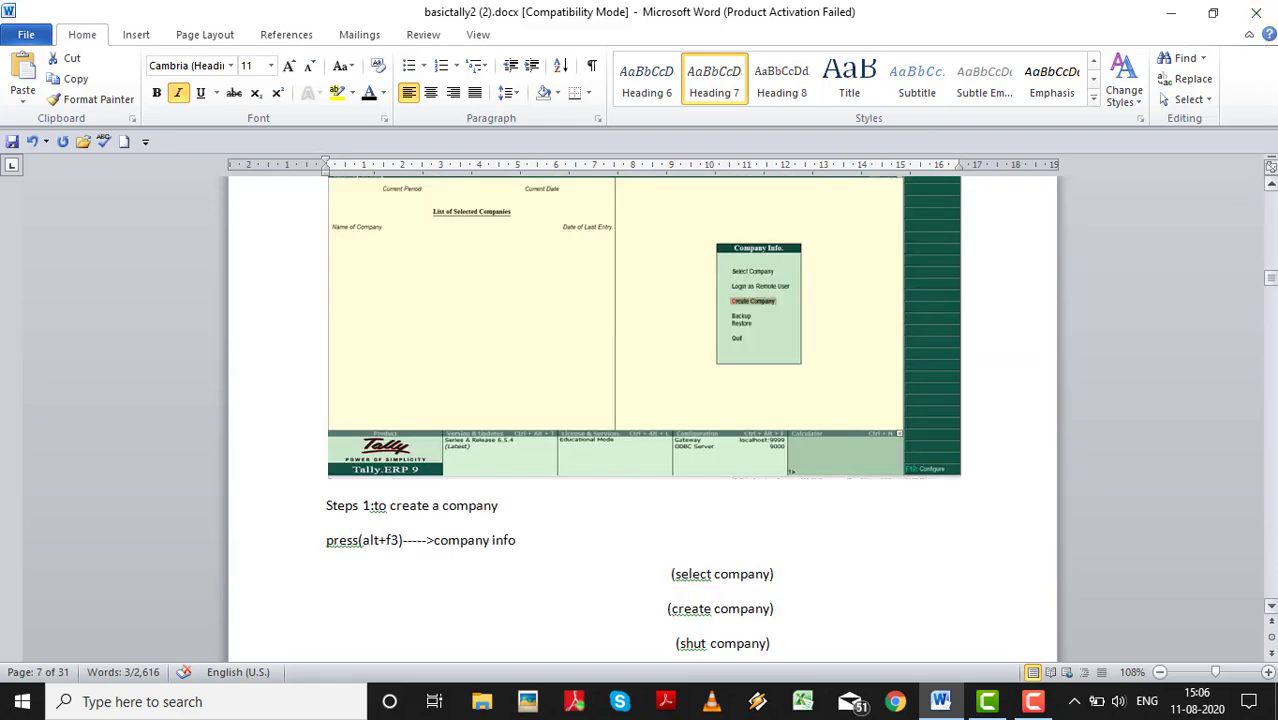
# Step: Insert the caption "Figure 3 FEATURES" with the Figure label above the Accounting Features picture in the Cost Centre section
pyautogui.moveTo(1271, 280); pyautogui.dragTo(1273, 366)
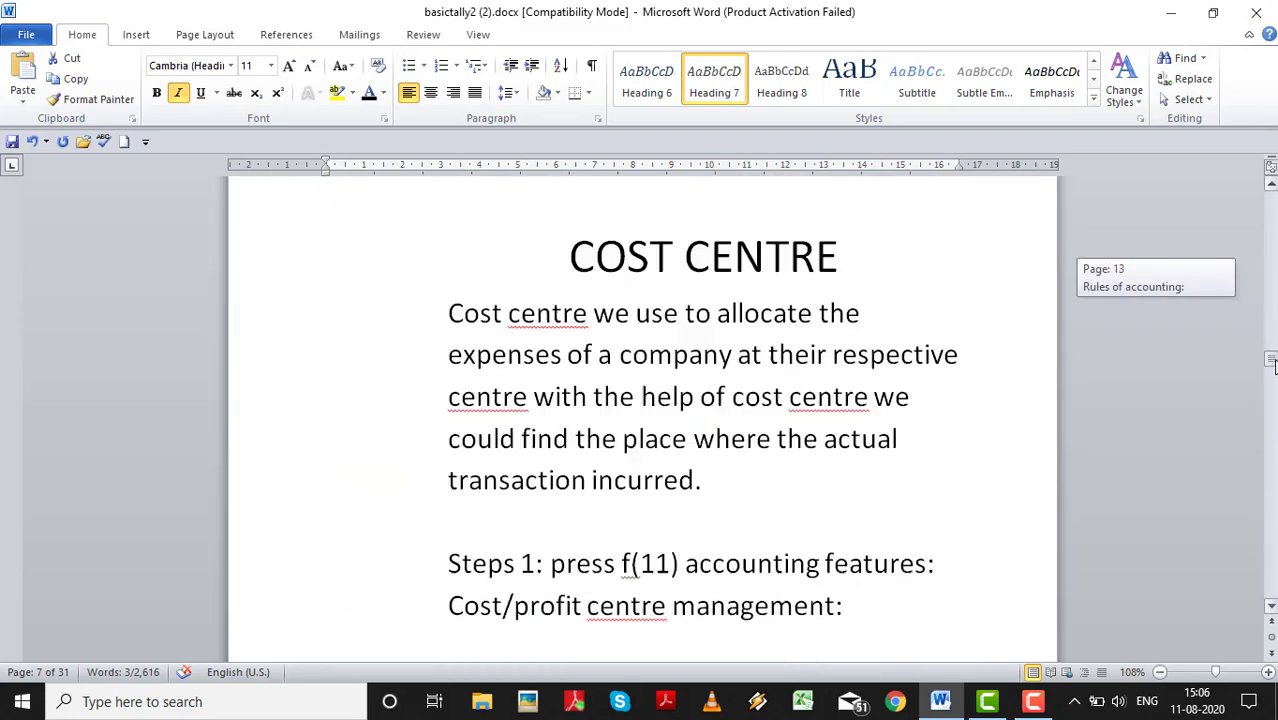
pyautogui.scroll(-10, 833, 445)
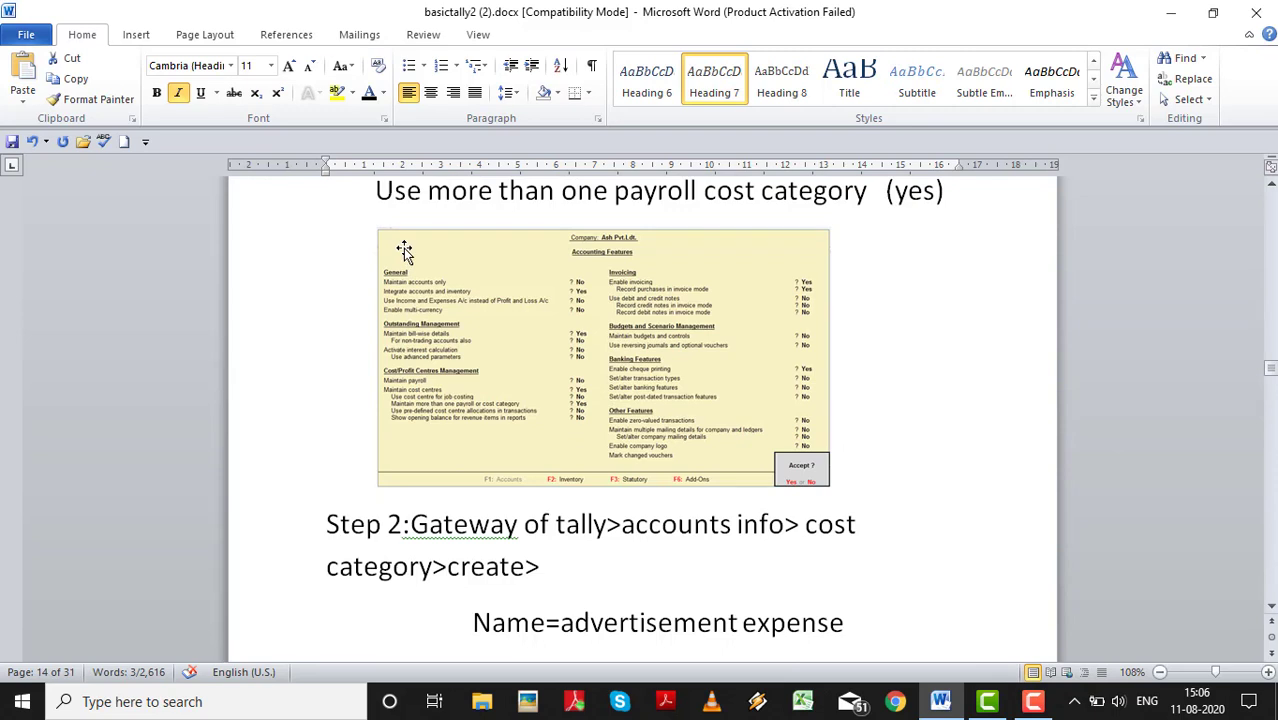
pyautogui.click(403, 248)
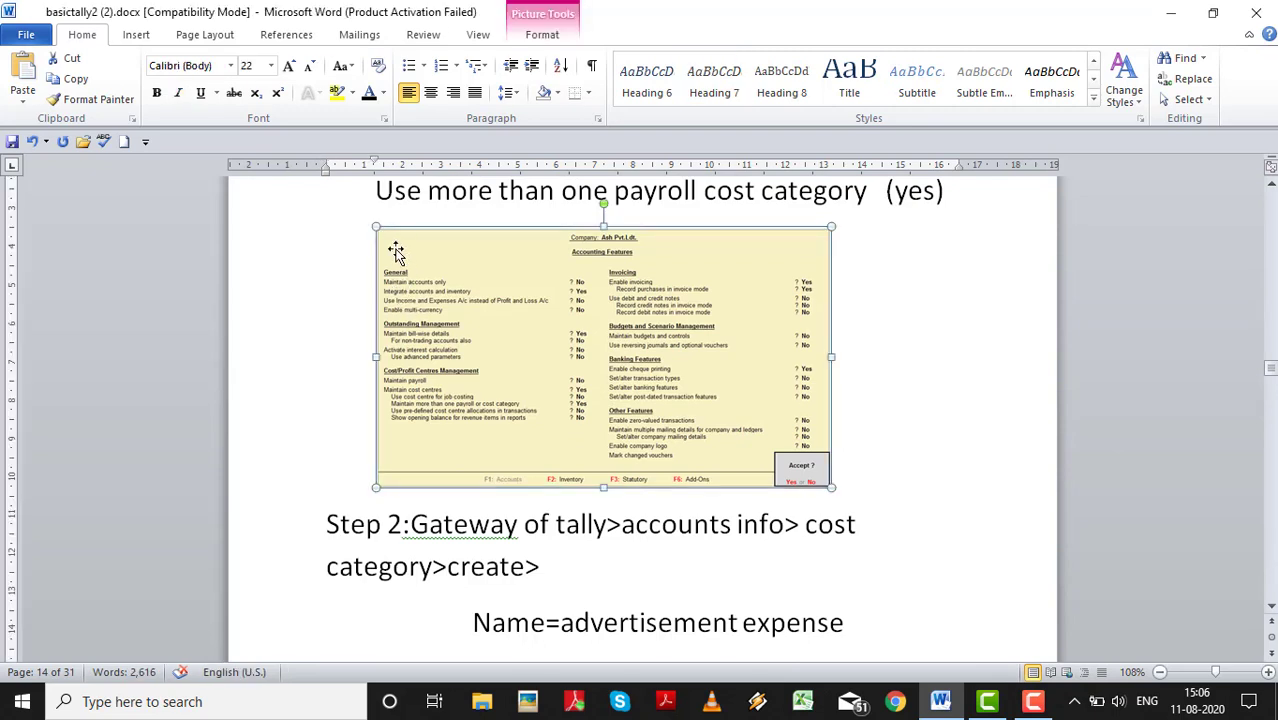
pyautogui.rightClick(396, 250)
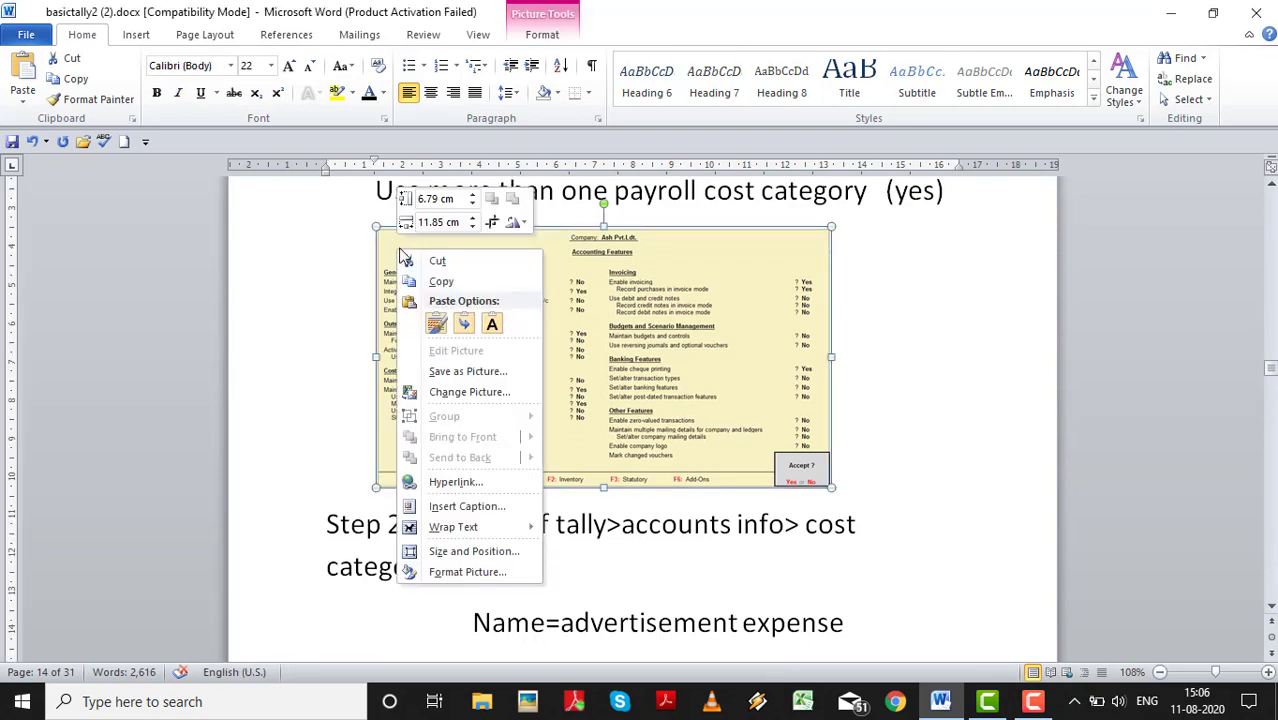
pyautogui.click(466, 506)
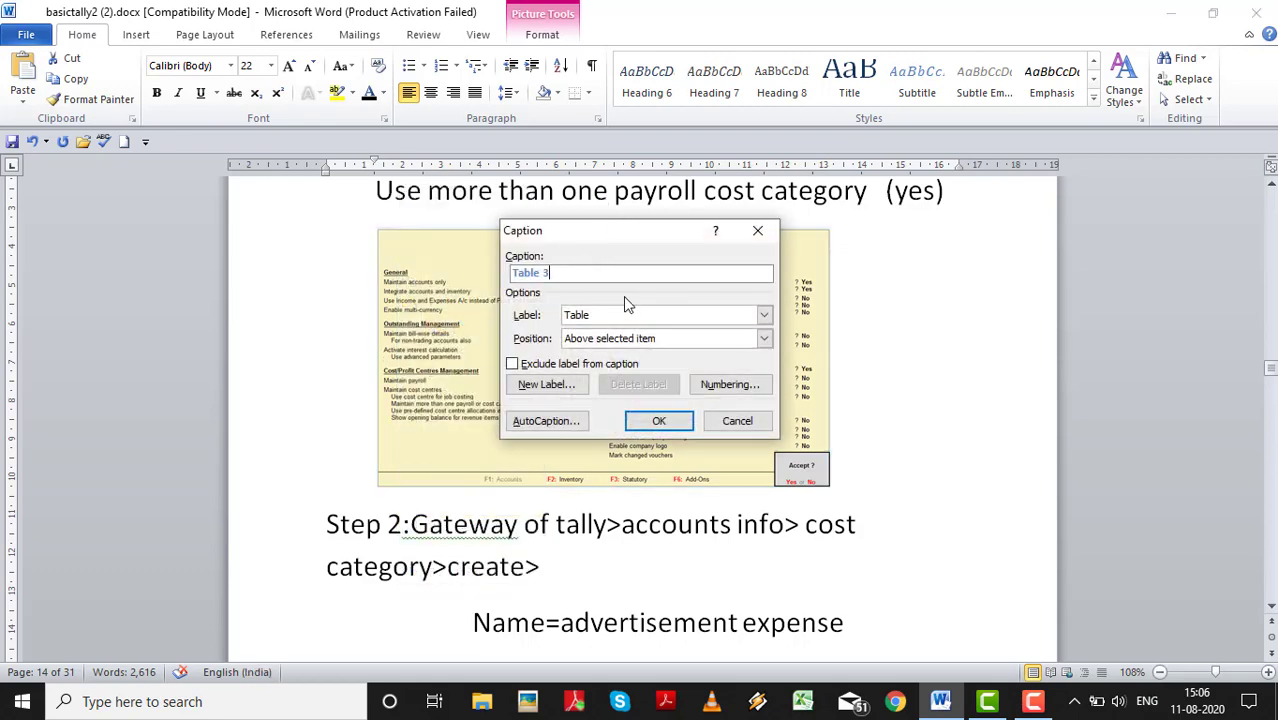
pyautogui.click(764, 315)
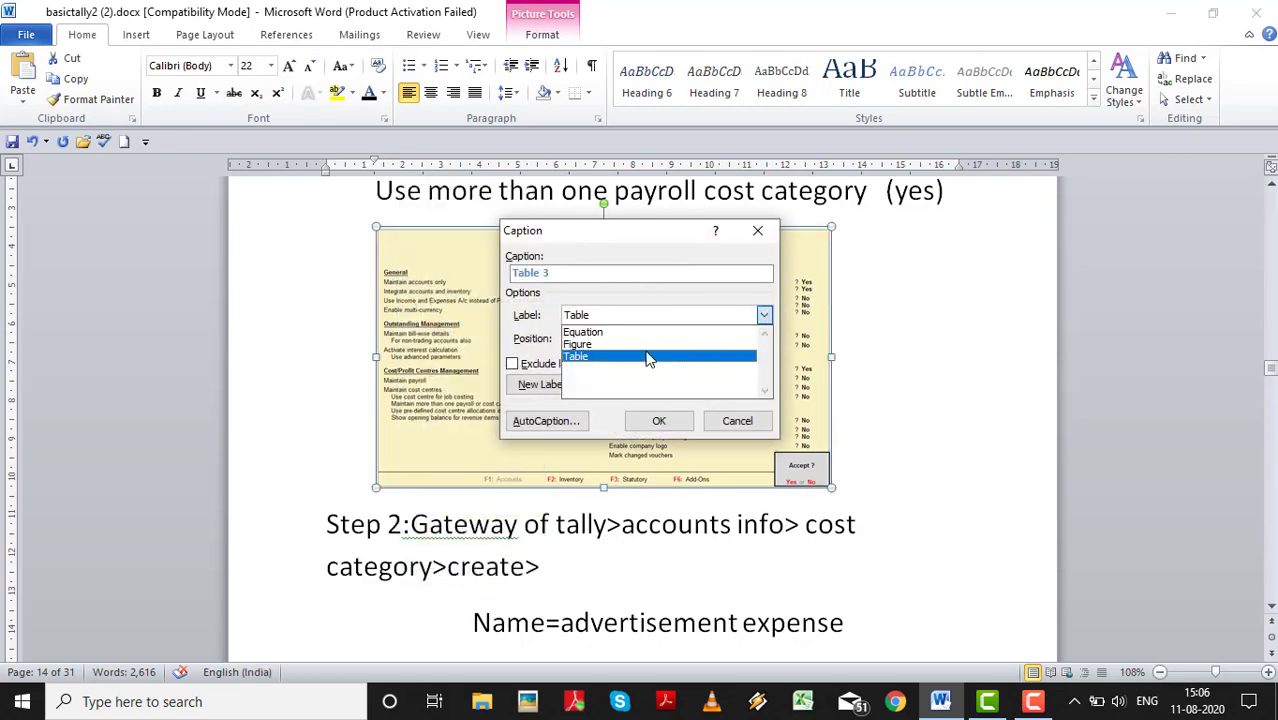
pyautogui.click(619, 345)
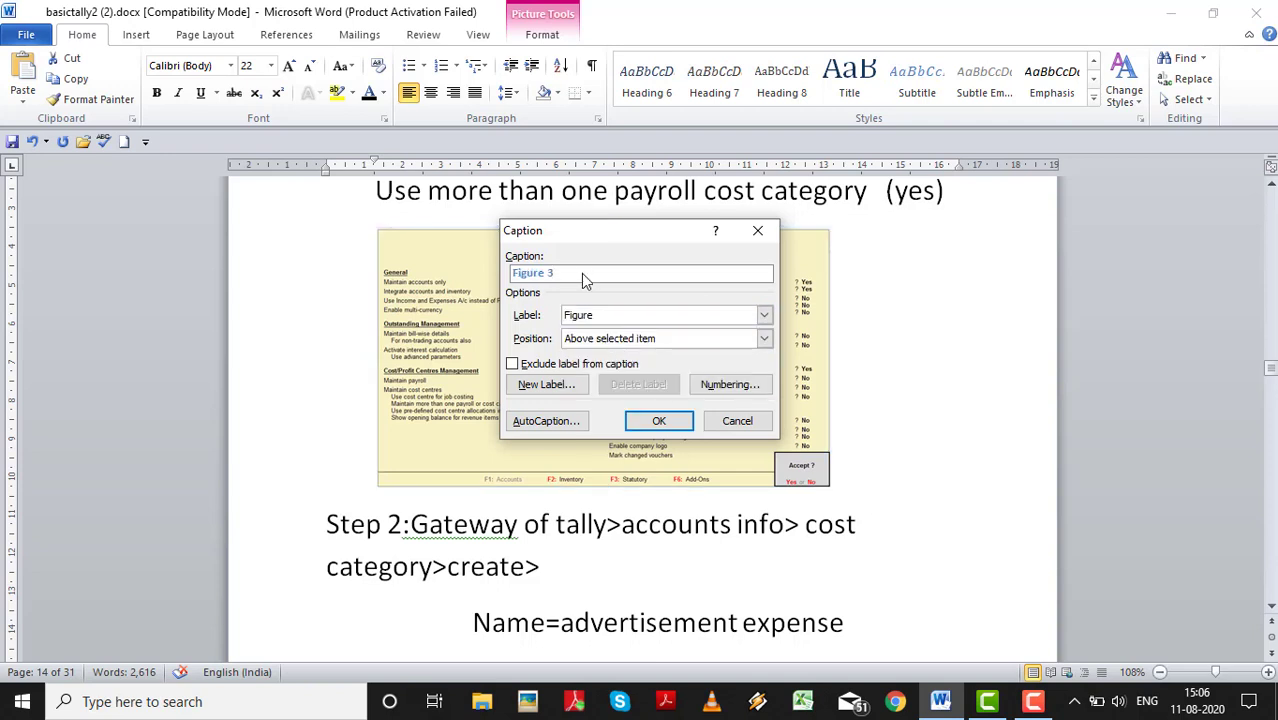
pyautogui.write('FEATURES')
pyautogui.click(764, 316)
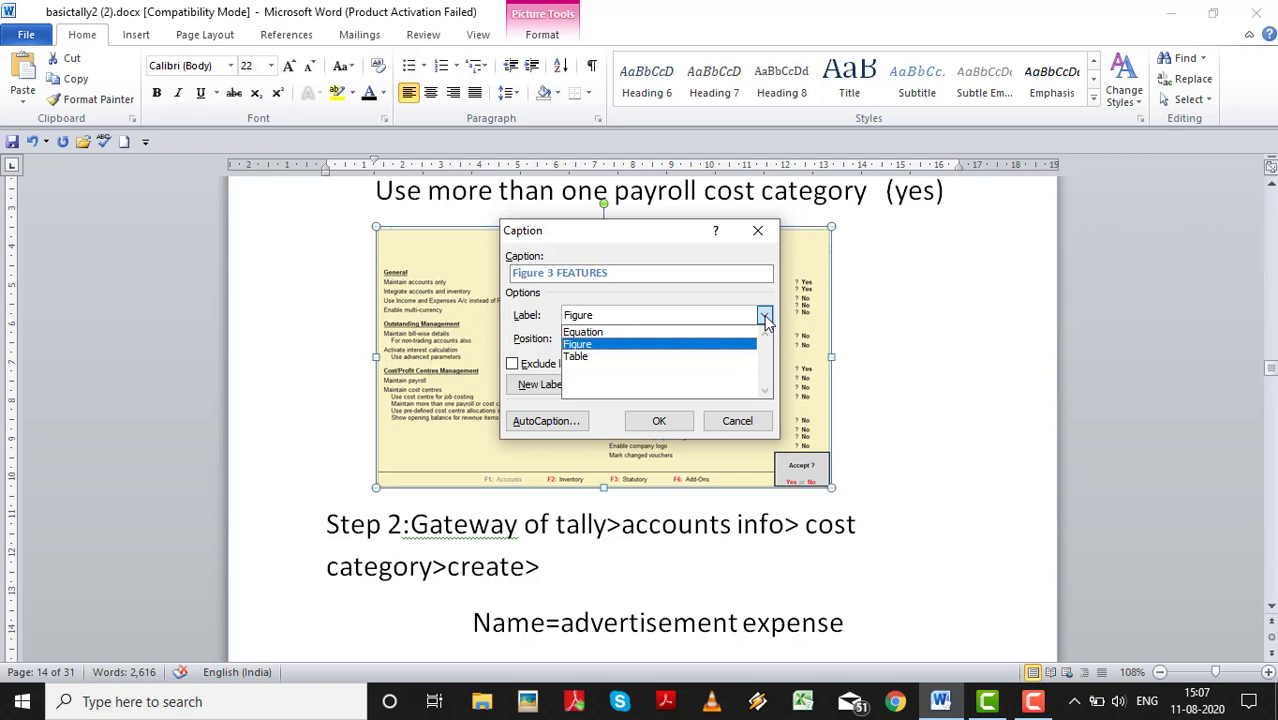
pyautogui.click(765, 318)
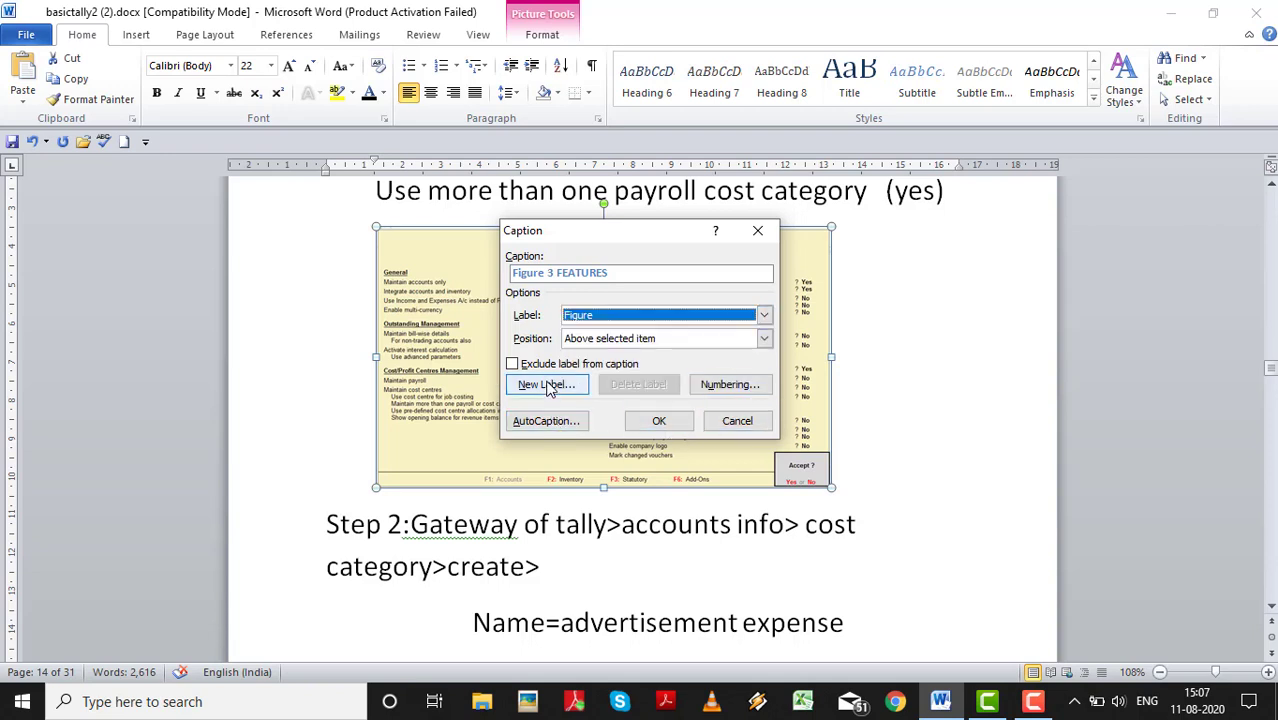
pyautogui.click(658, 423)
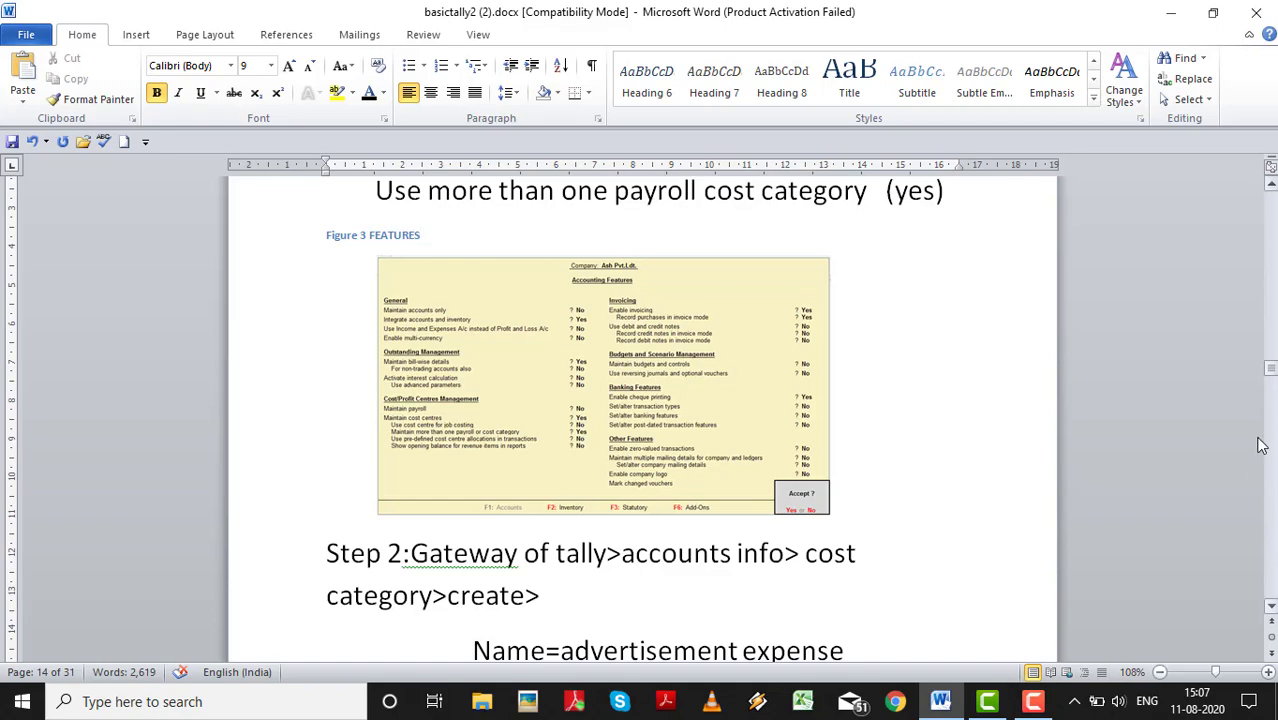
pyautogui.moveTo(1272, 370); pyautogui.dragTo(1273, 370)
pyautogui.moveTo(1274, 320); pyautogui.dragTo(1272, 202)
pyautogui.scroll(-5, 1199, 265)
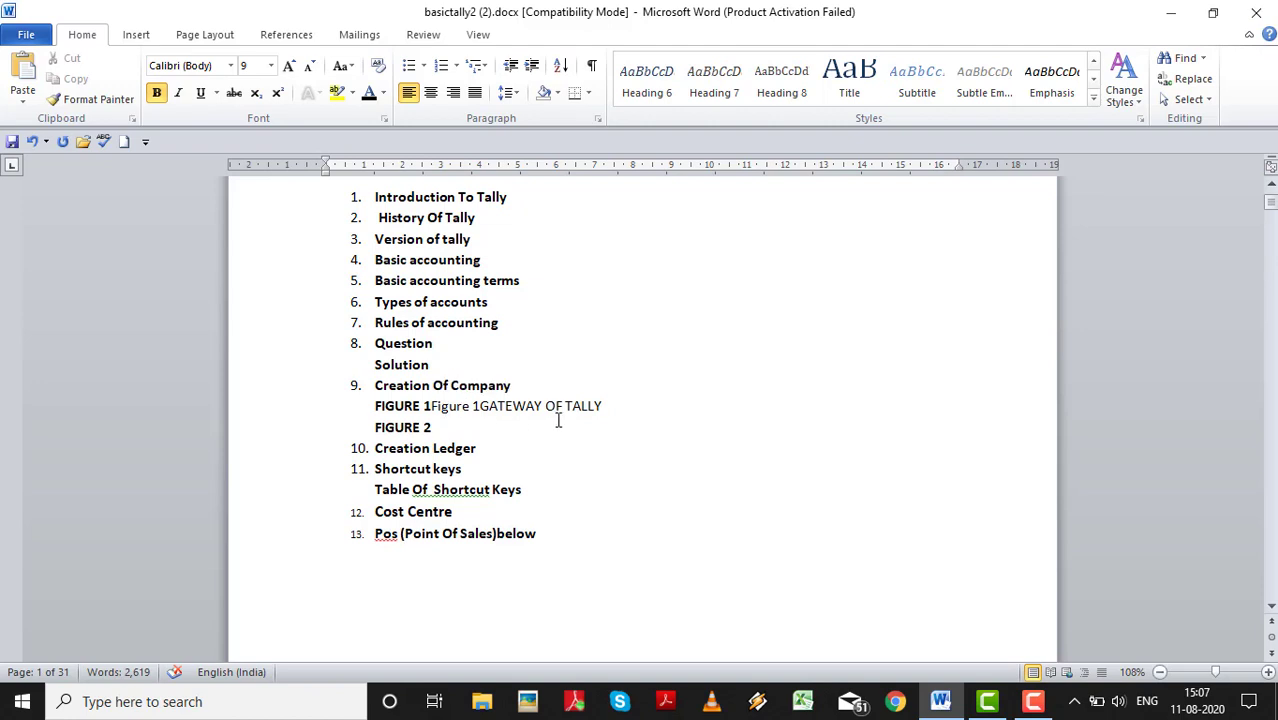
pyautogui.click(441, 427)
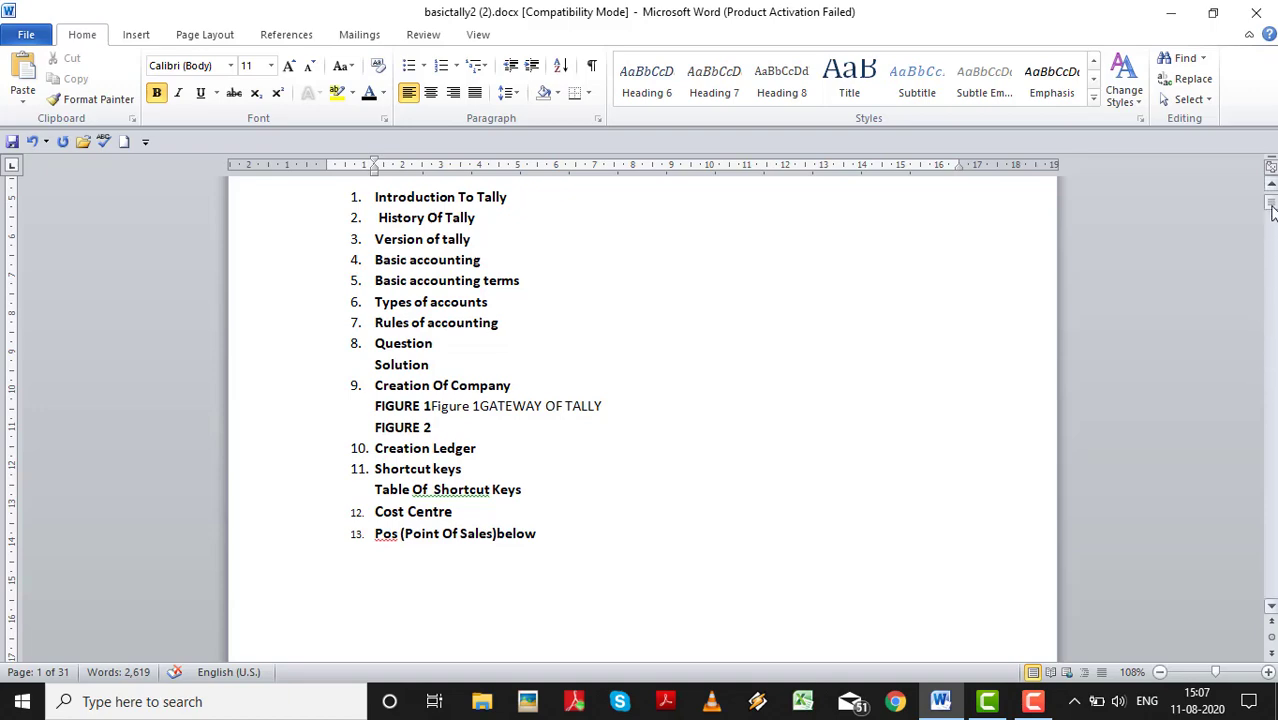
# Step: Insert the caption "Table 2LEDGER" with the Table label above the Name and Under(group) table
pyautogui.moveTo(1272, 205); pyautogui.dragTo(1273, 305)
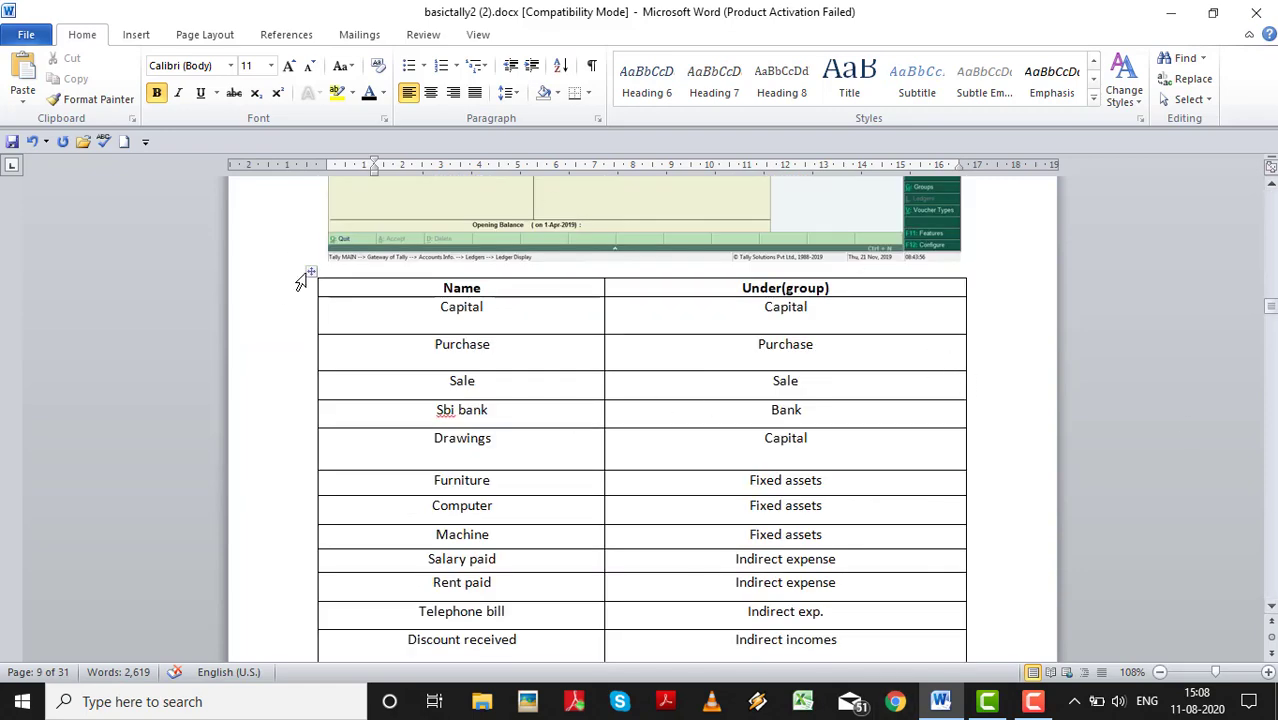
pyautogui.click(311, 272)
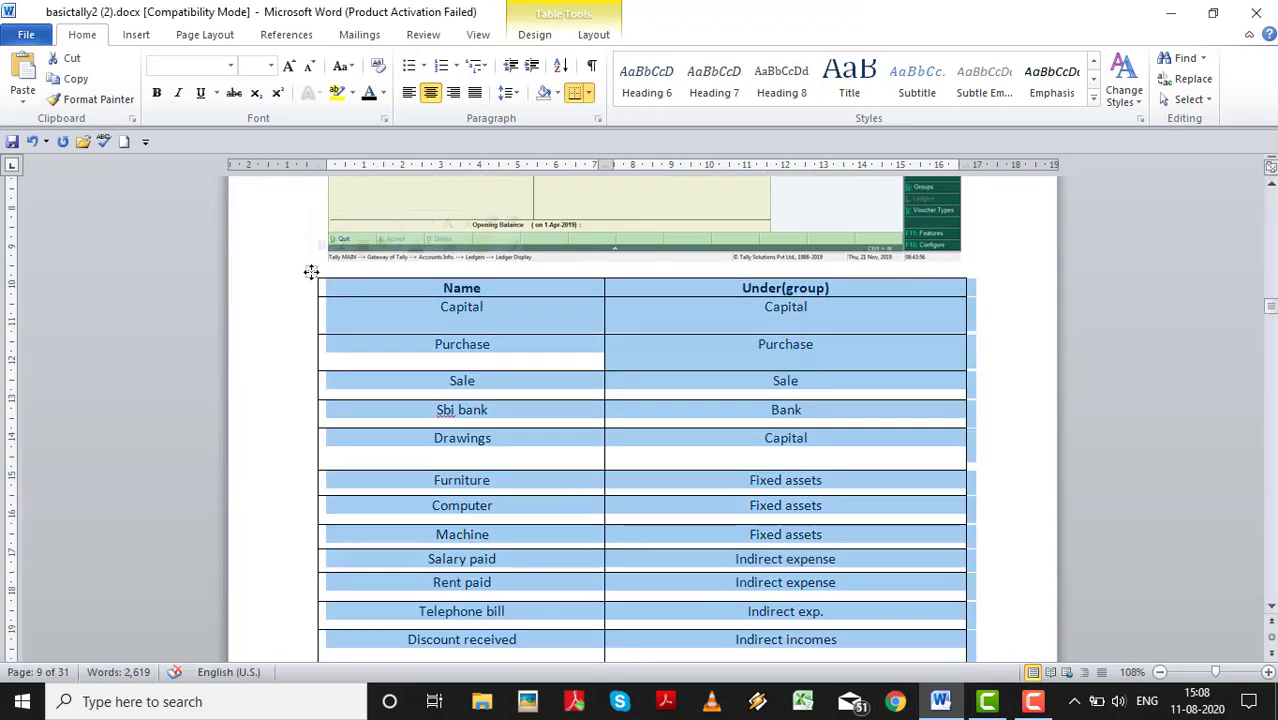
pyautogui.rightClick(314, 274)
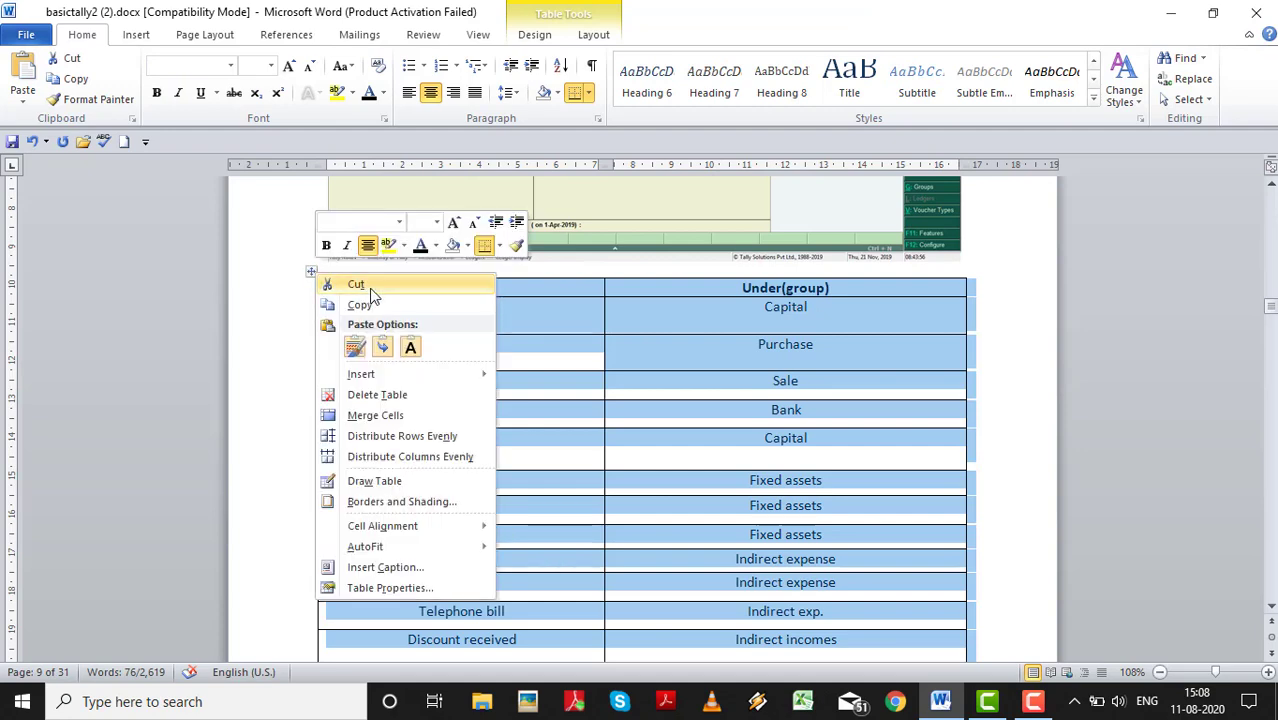
pyautogui.click(370, 572)
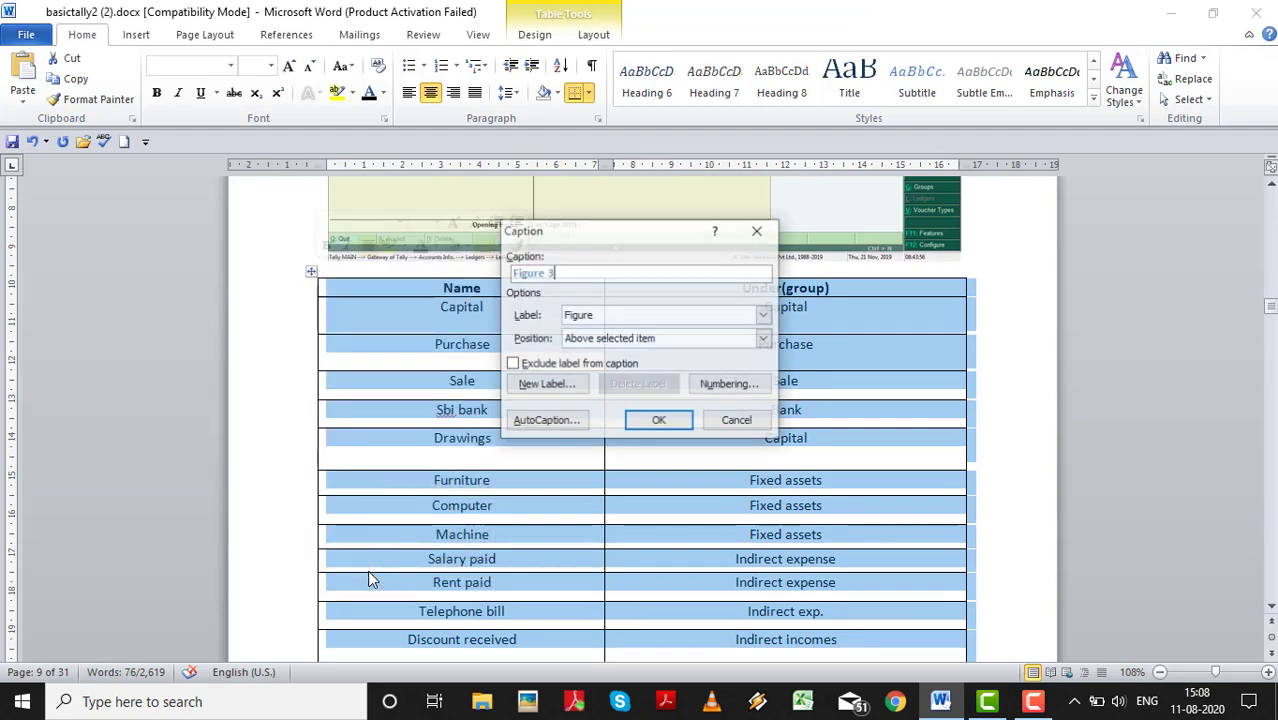
pyautogui.click(768, 315)
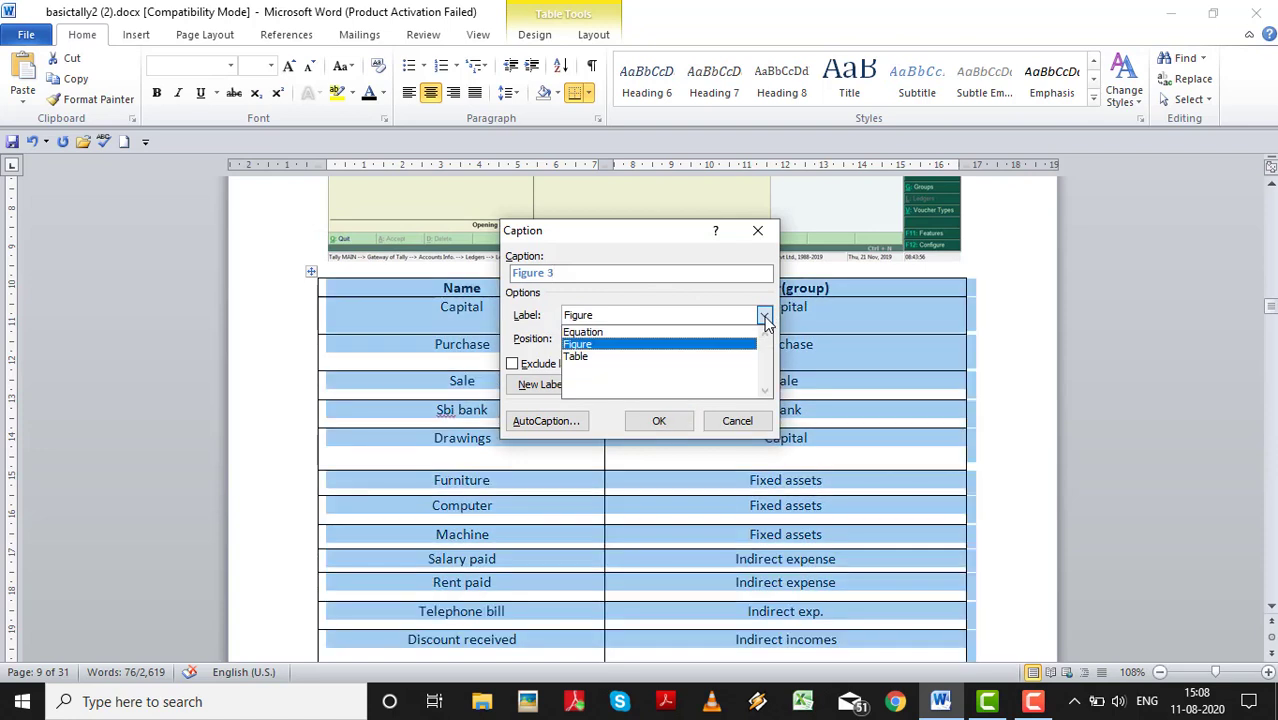
pyautogui.click(593, 358)
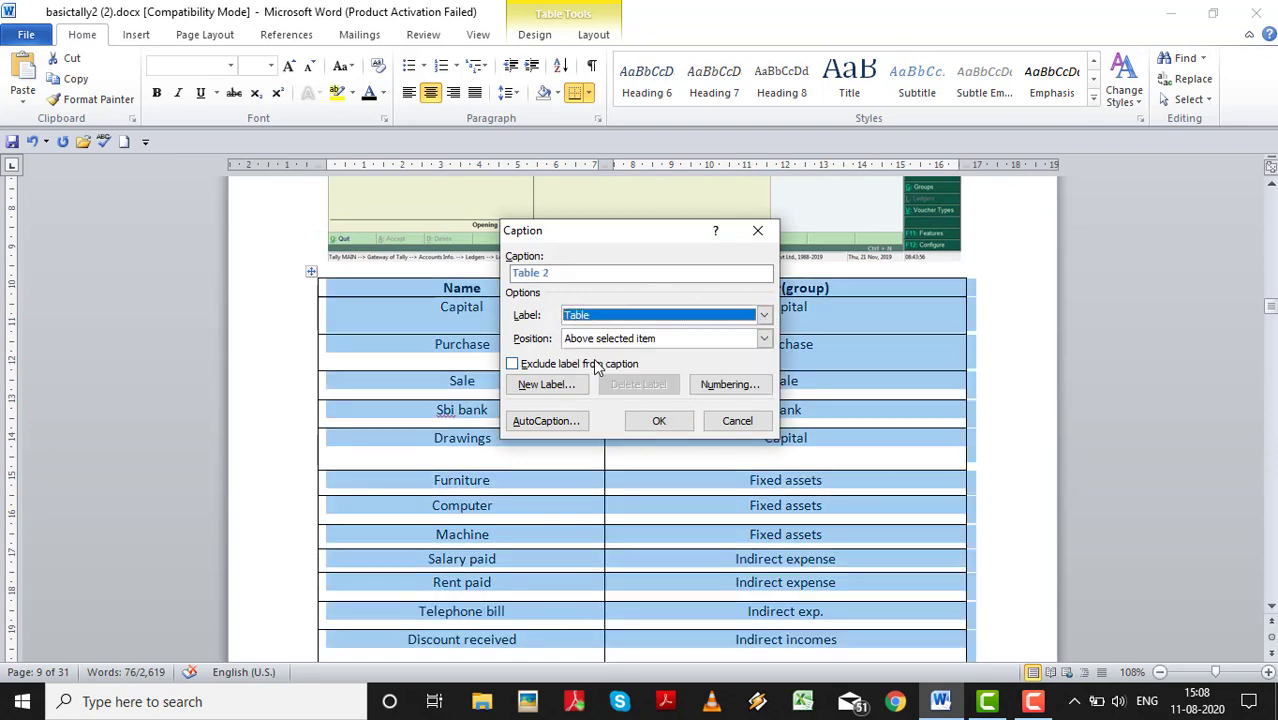
pyautogui.click(566, 279)
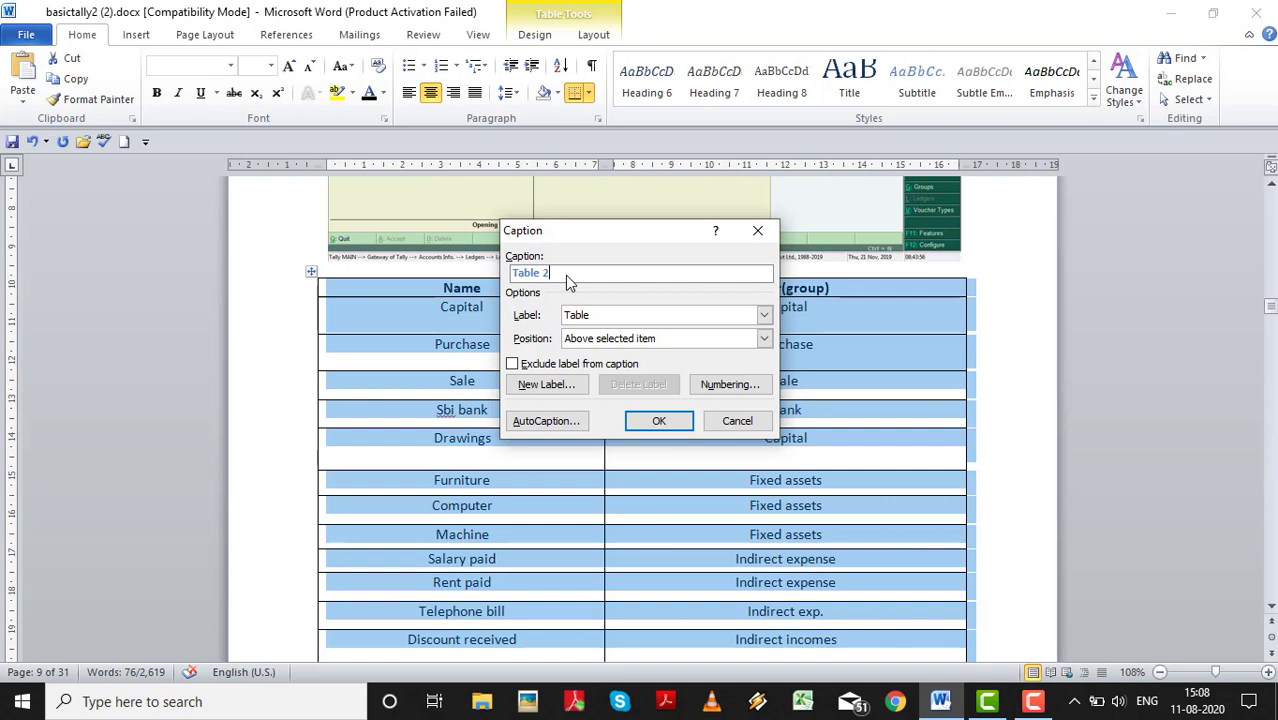
pyautogui.write('LEDGER')
pyautogui.click(652, 424)
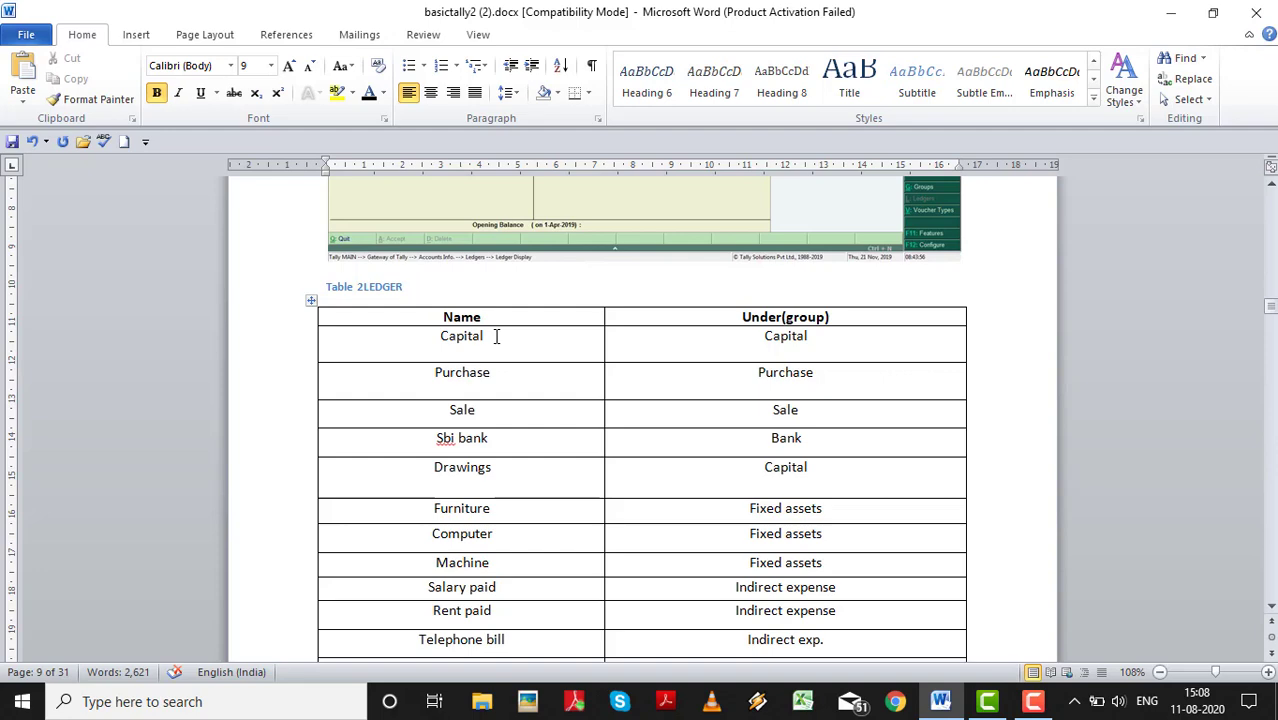
# Step: Insert a hyperlinked cross-reference to the entire "Figure 2CREATE COMPANY WINDOW" caption after FIGURE 2 in the index
pyautogui.moveTo(1270, 307); pyautogui.dragTo(1270, 202)
pyautogui.scroll(-3, 713, 368)
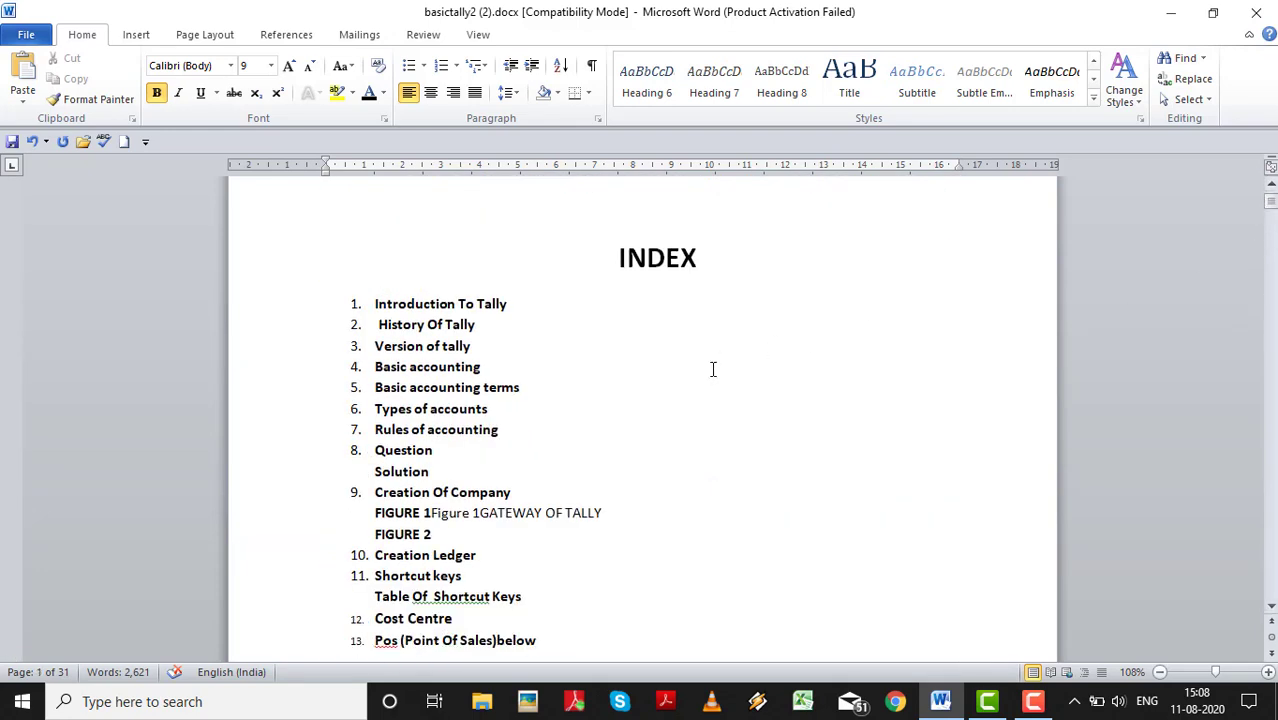
pyautogui.scroll(2, 713, 369)
pyautogui.scroll(-1, 713, 369)
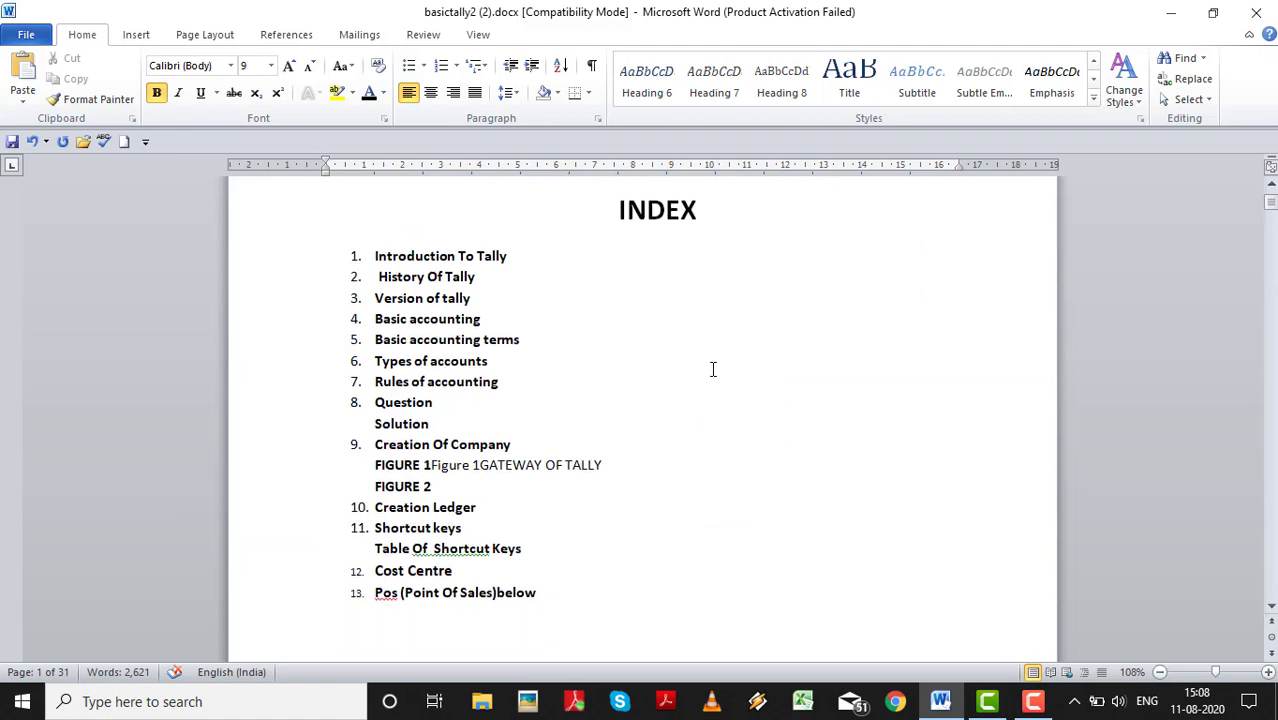
pyautogui.click(437, 486)
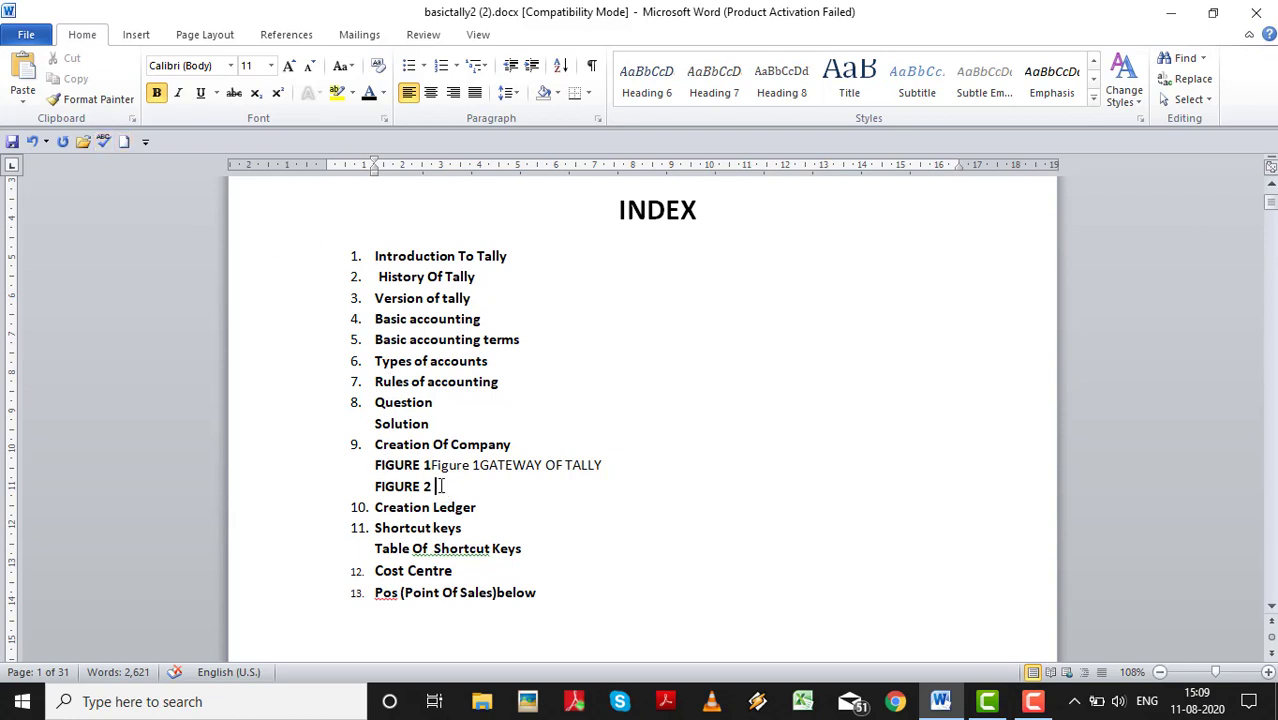
pyautogui.click(141, 42)
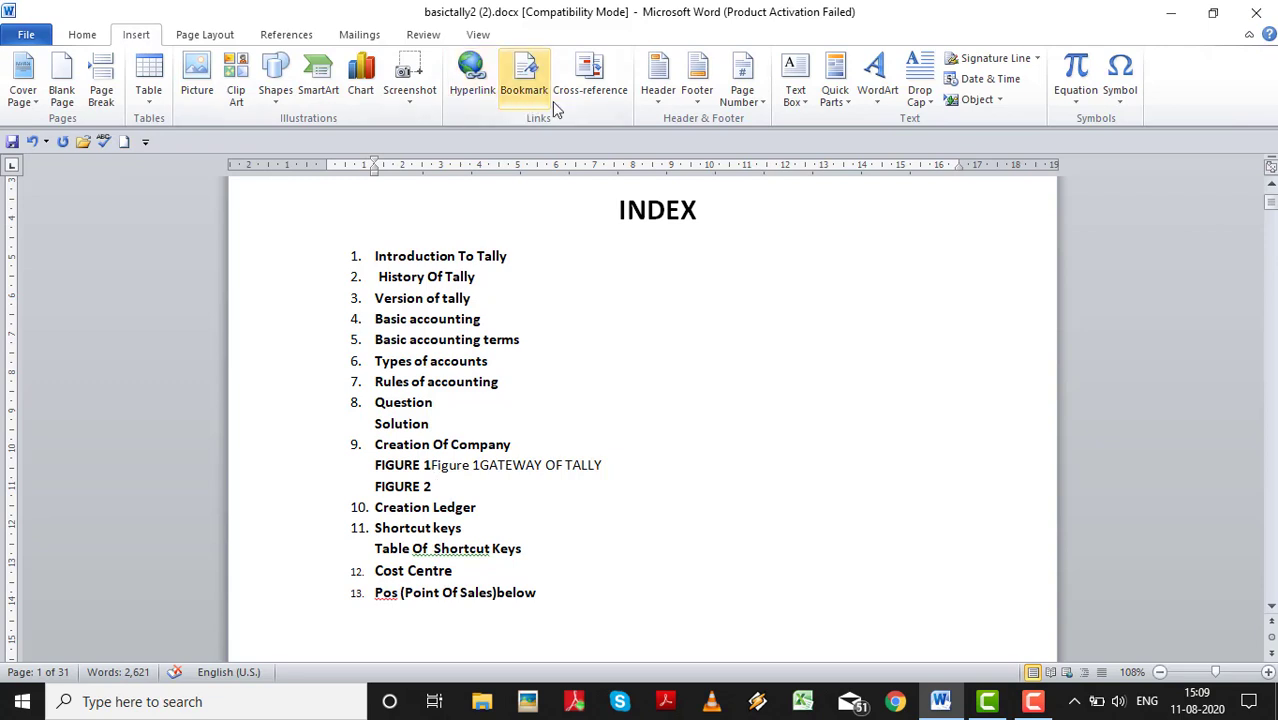
pyautogui.click(590, 90)
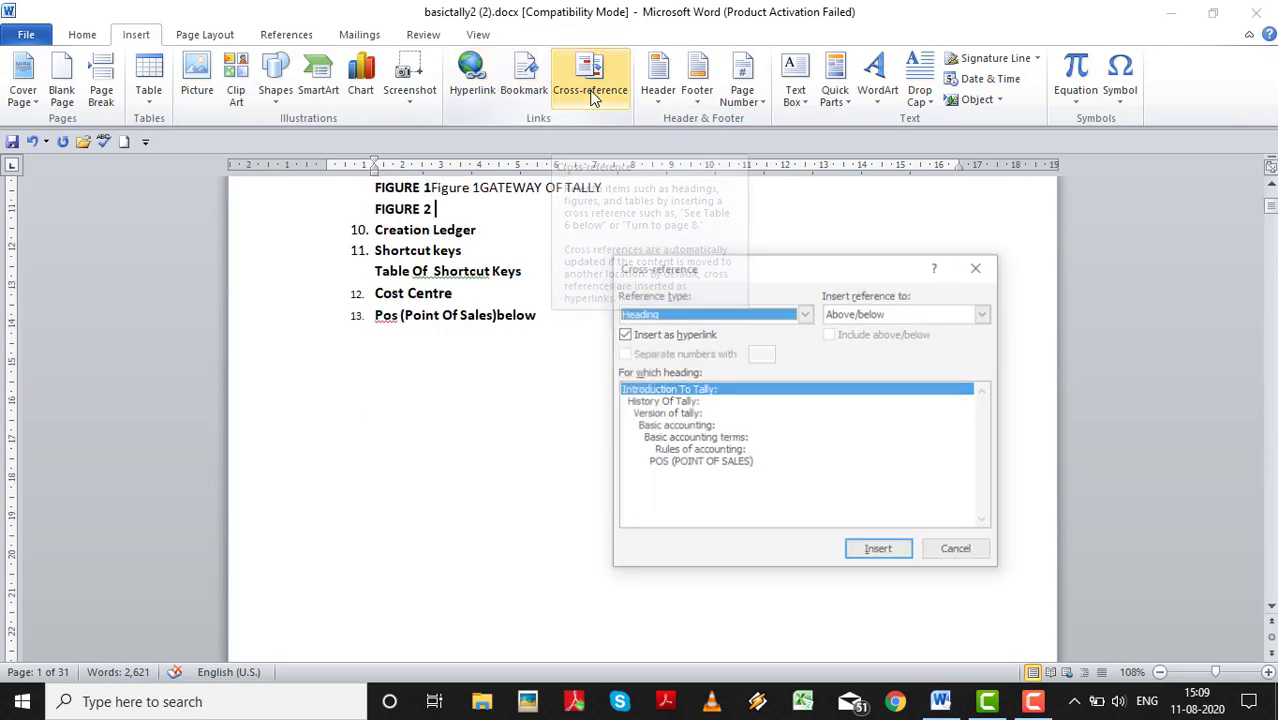
pyautogui.click(806, 314)
pyautogui.click(648, 390)
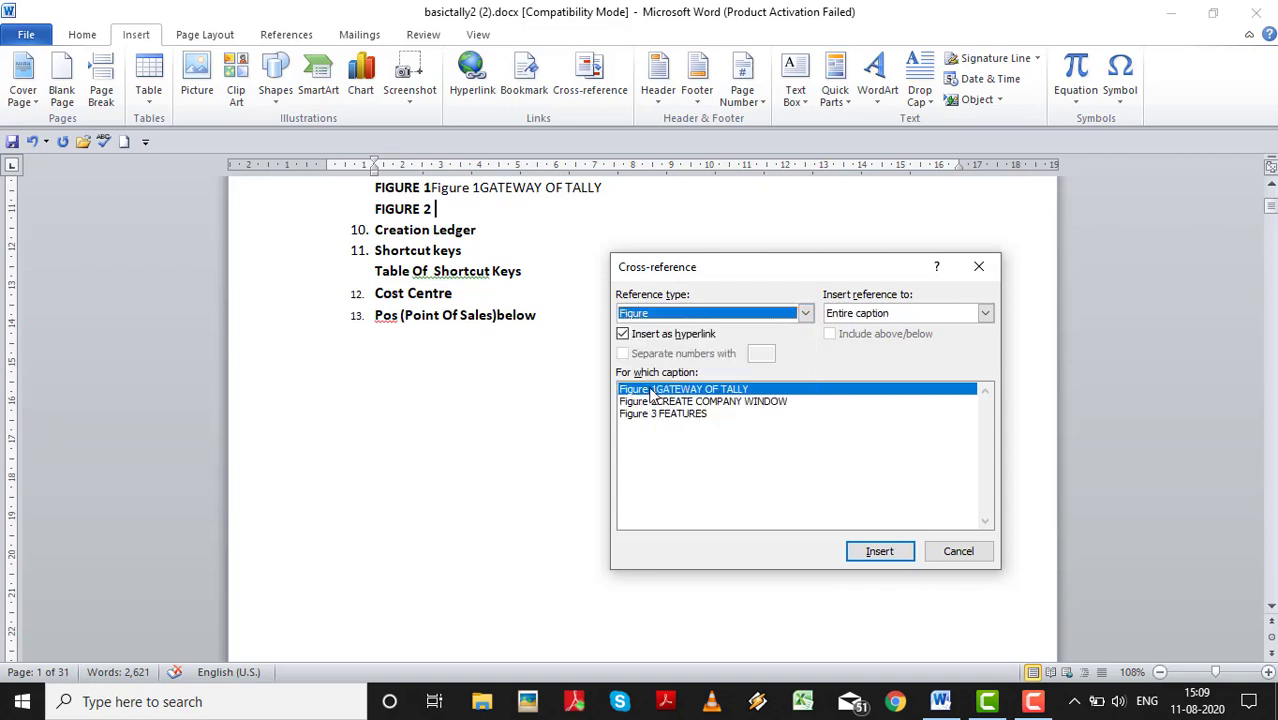
pyautogui.click(701, 403)
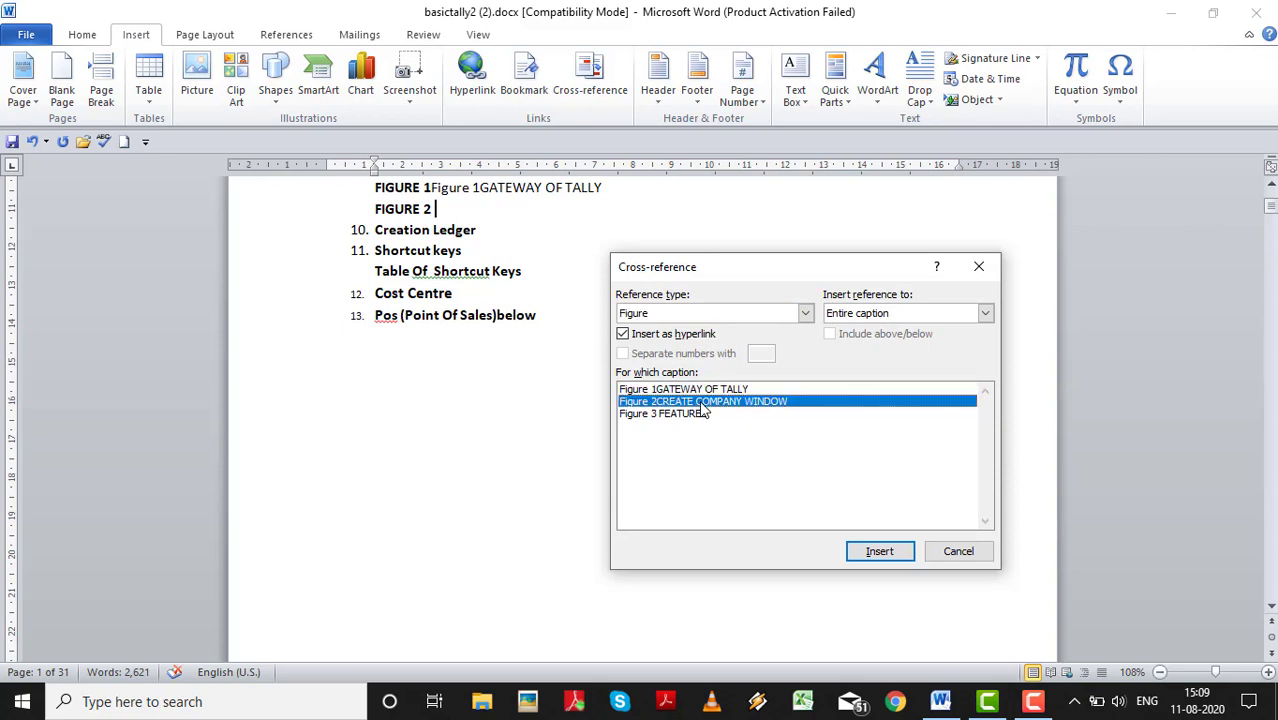
pyautogui.click(985, 314)
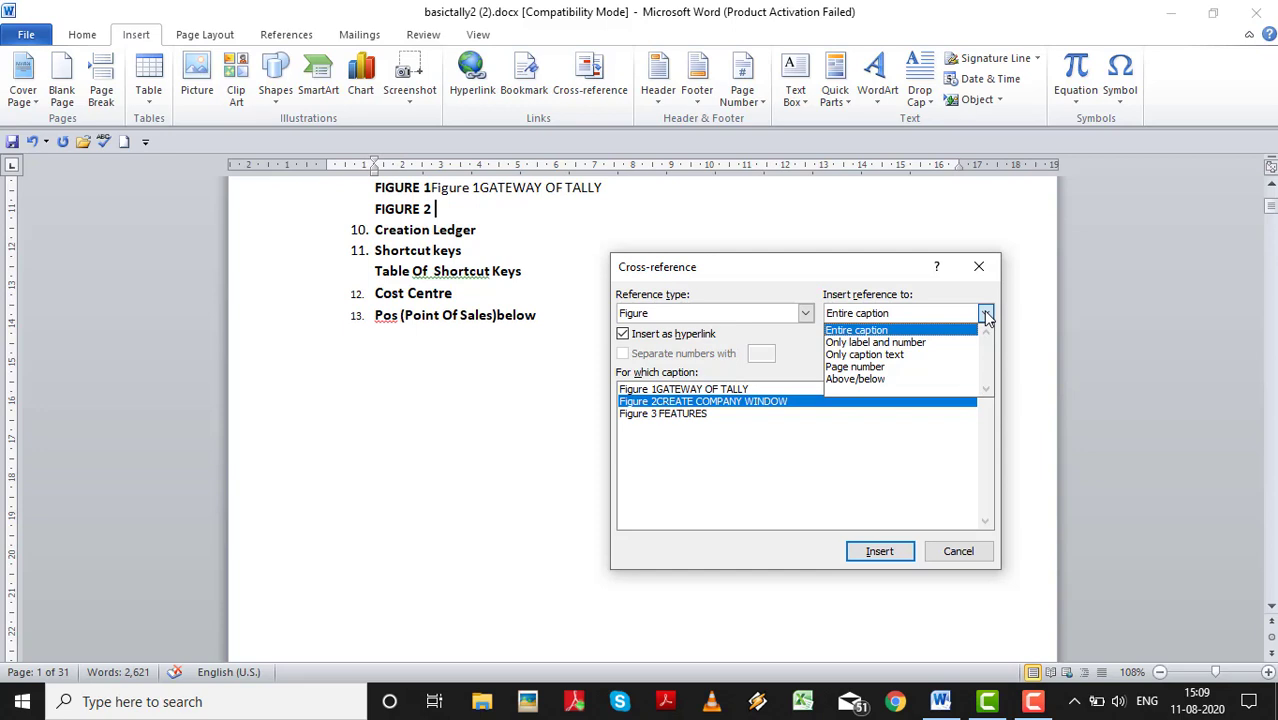
pyautogui.click(985, 315)
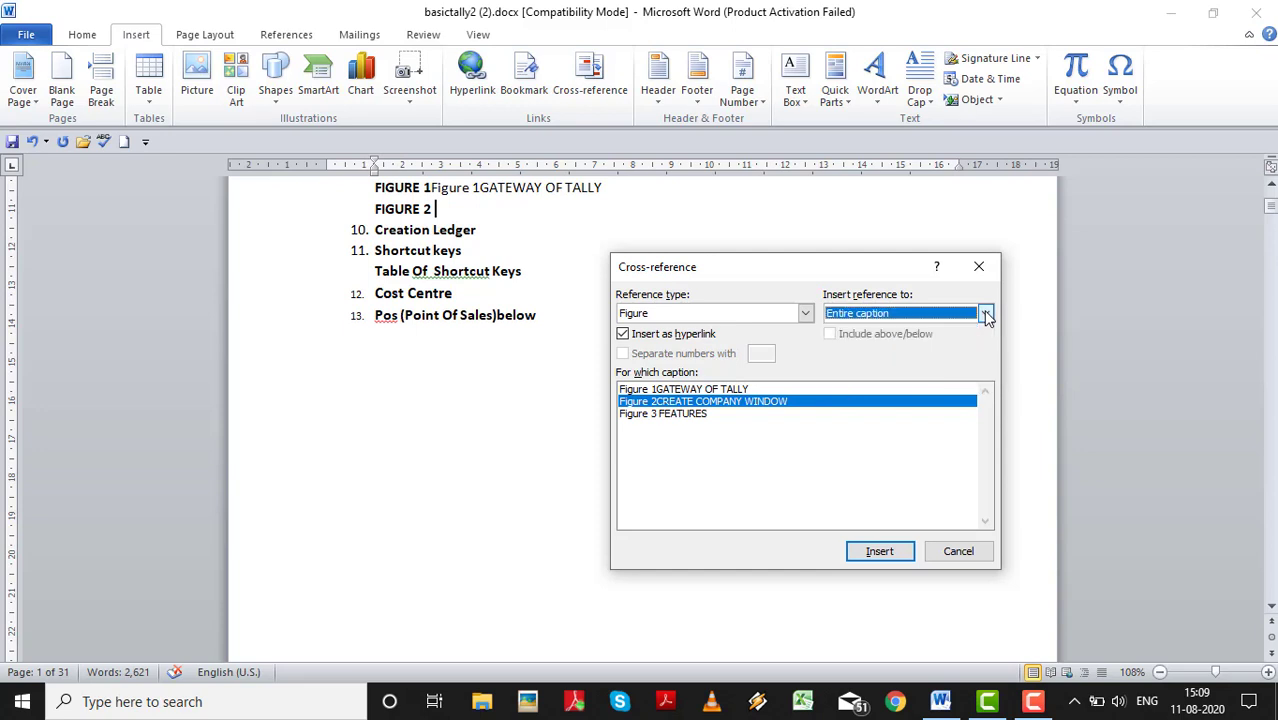
pyautogui.click(873, 556)
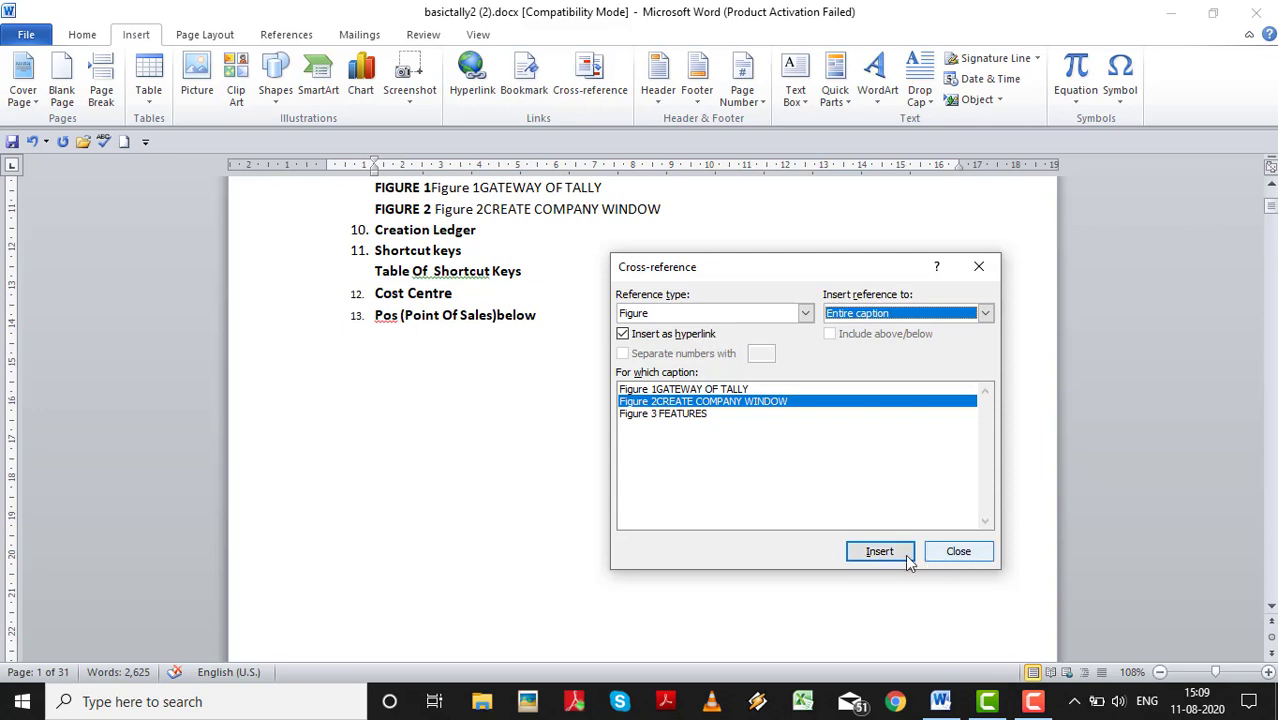
pyautogui.click(958, 552)
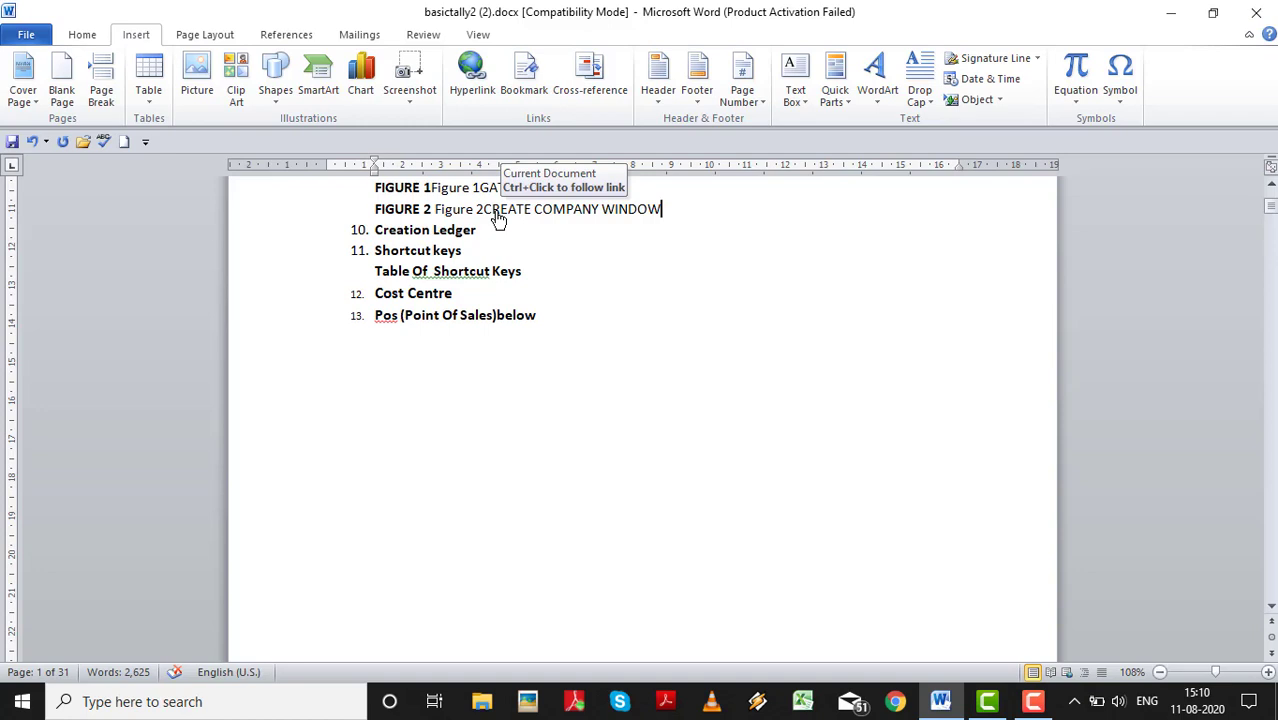
# Step: Follow the Figure 2 cross-reference to check its target, and return to the index list
pyautogui.click(497, 218)
pyautogui.keyDown('ctrl'); pyautogui.click(497, 218); pyautogui.keyUp('ctrl')
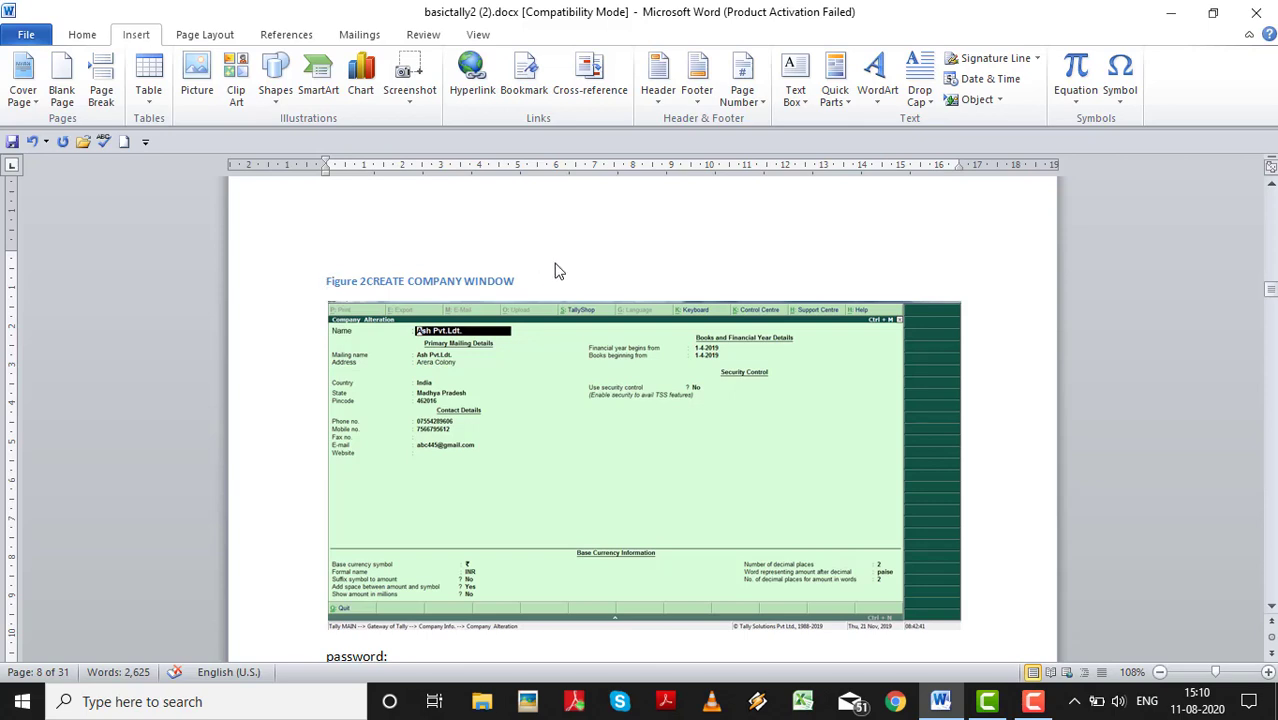
pyautogui.moveTo(1270, 292); pyautogui.dragTo(1270, 200)
pyautogui.scroll(-6, 793, 335)
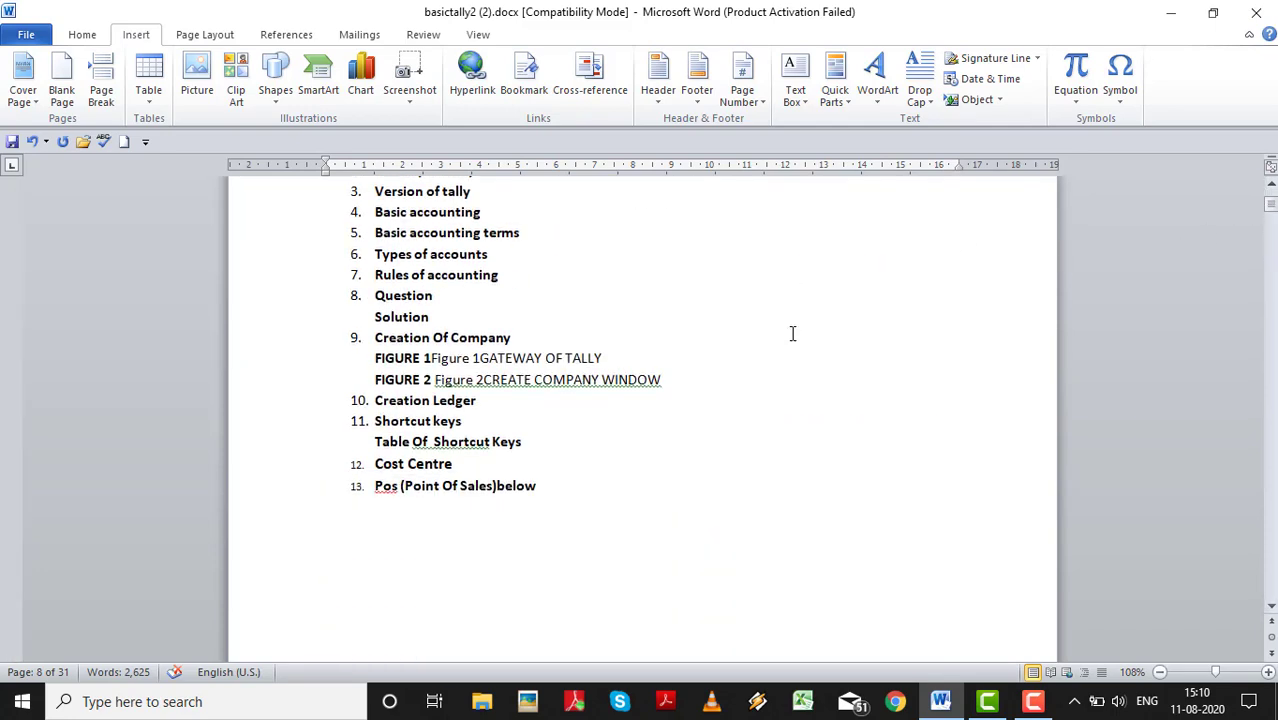
# Step: Add an unnumbered line reading "TABLE 1" under the Creation Ledger entry in the index
pyautogui.doubleClick(530, 443)
pyautogui.click(527, 450)
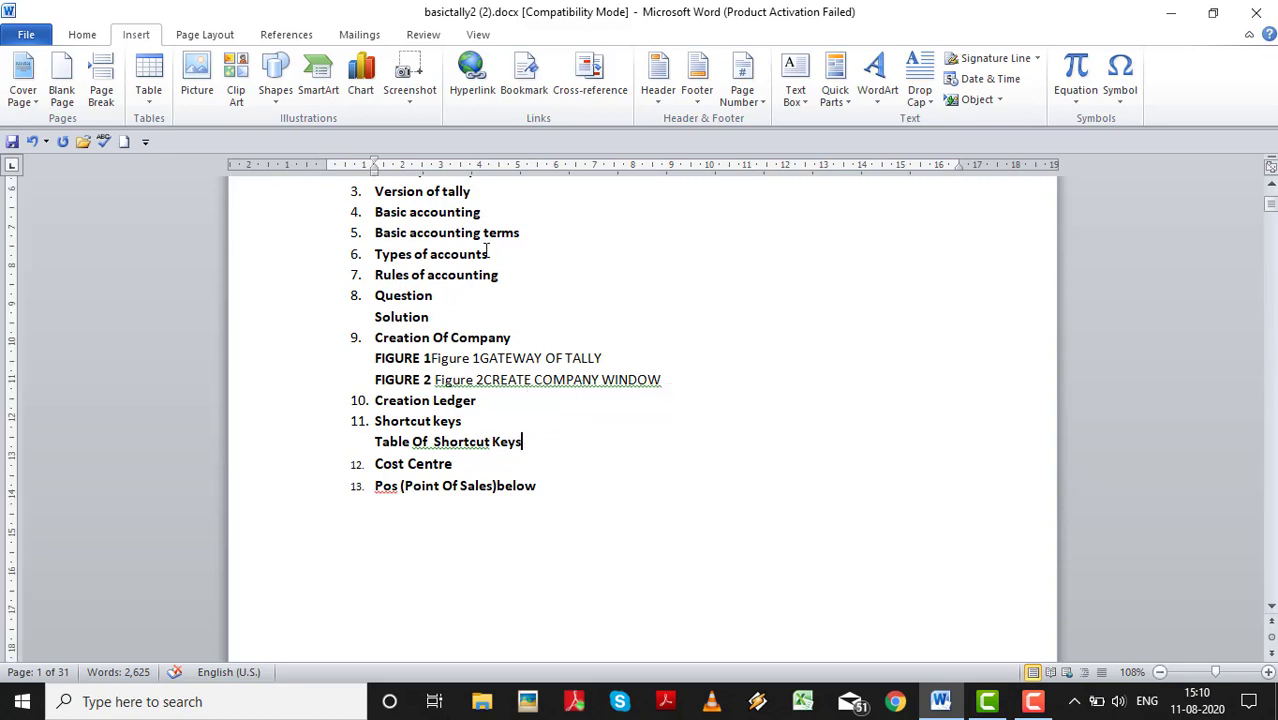
pyautogui.scroll(2, 485, 237)
pyautogui.scroll(-2, 485, 237)
pyautogui.scroll(1, 485, 237)
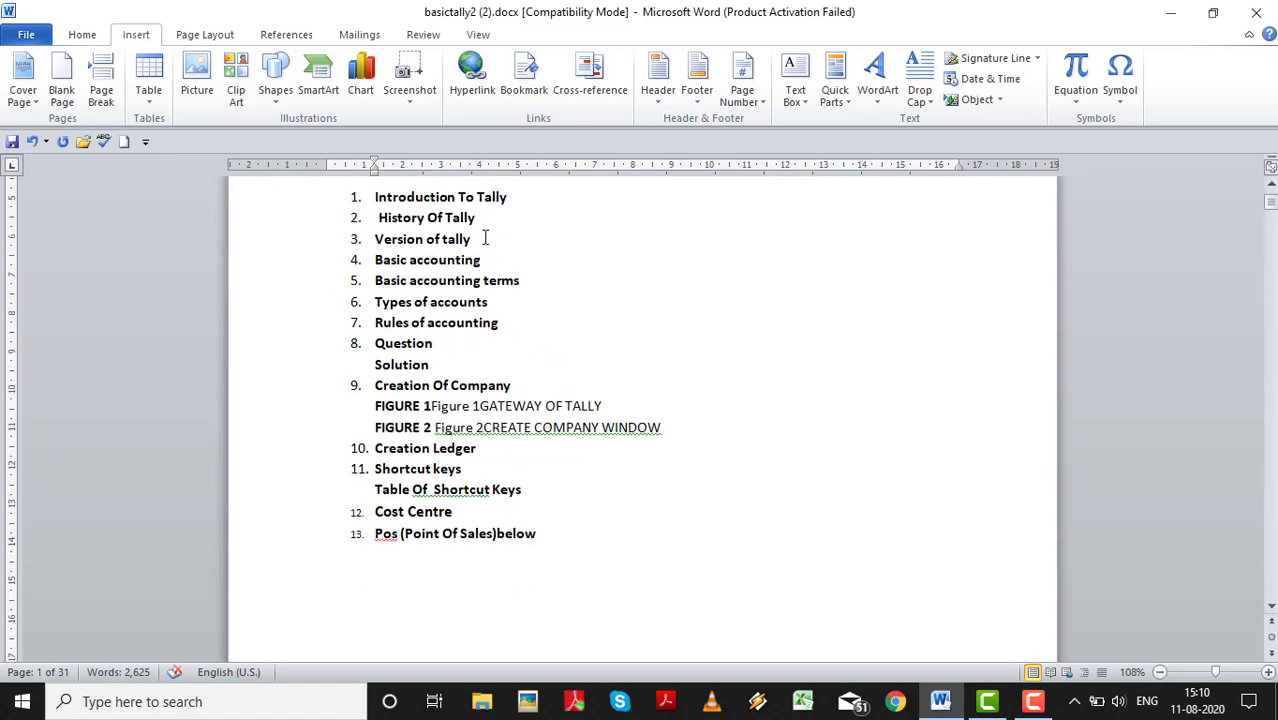
pyautogui.click(487, 451)
pyautogui.press('Return')
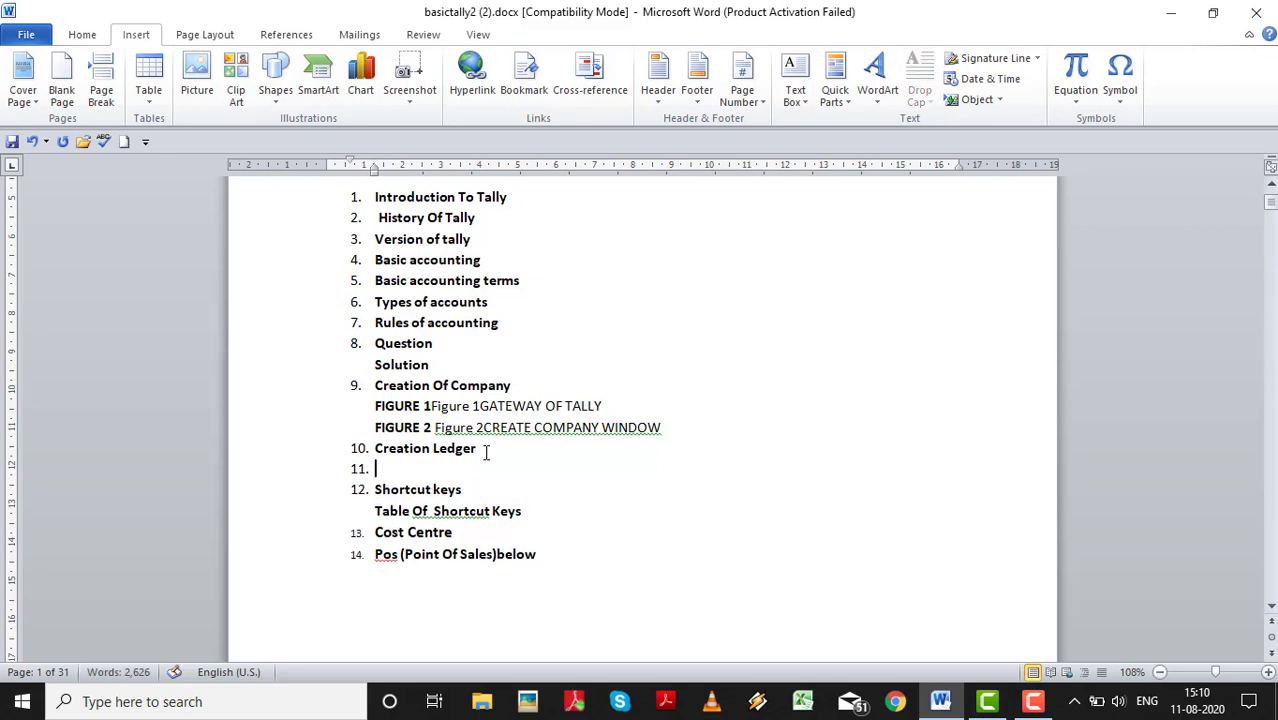
pyautogui.press('BackSpace')
pyautogui.write('TABLE')
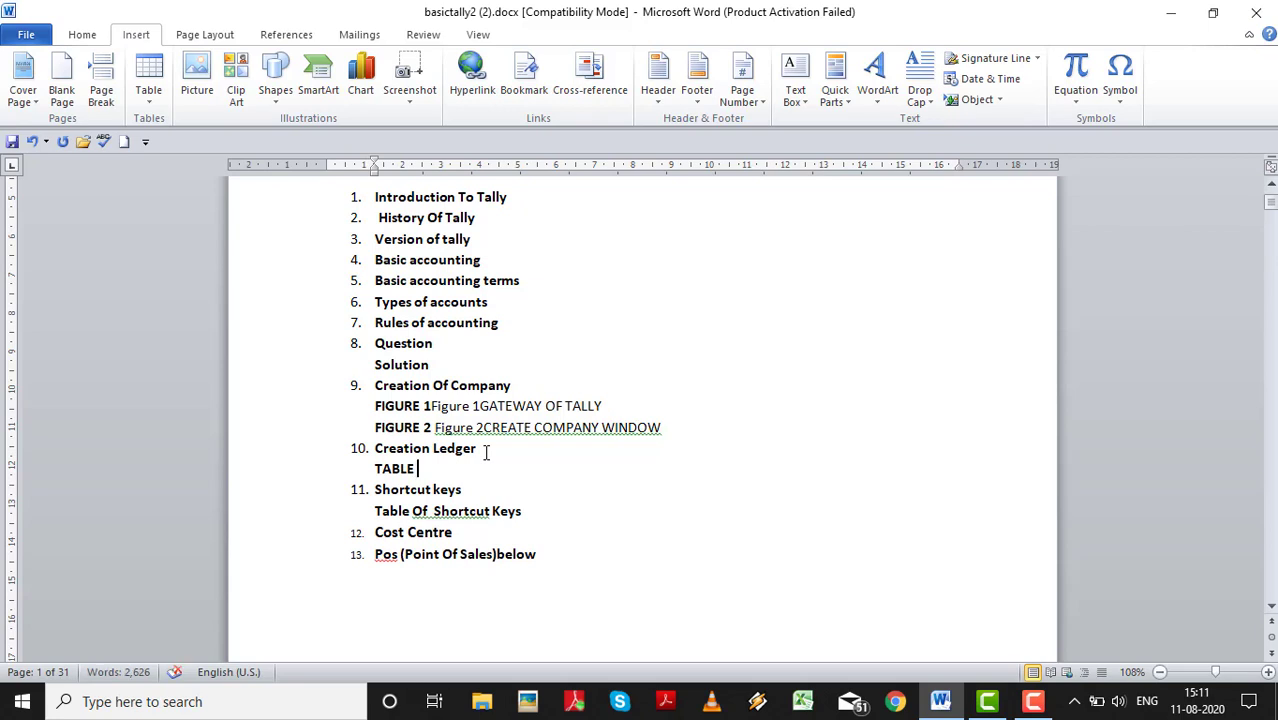
pyautogui.write(' 1')
# Step: Insert a hyperlinked cross-reference to the entire "Table 2LEDGER" caption after TABLE 1 in the index
pyautogui.click(594, 90)
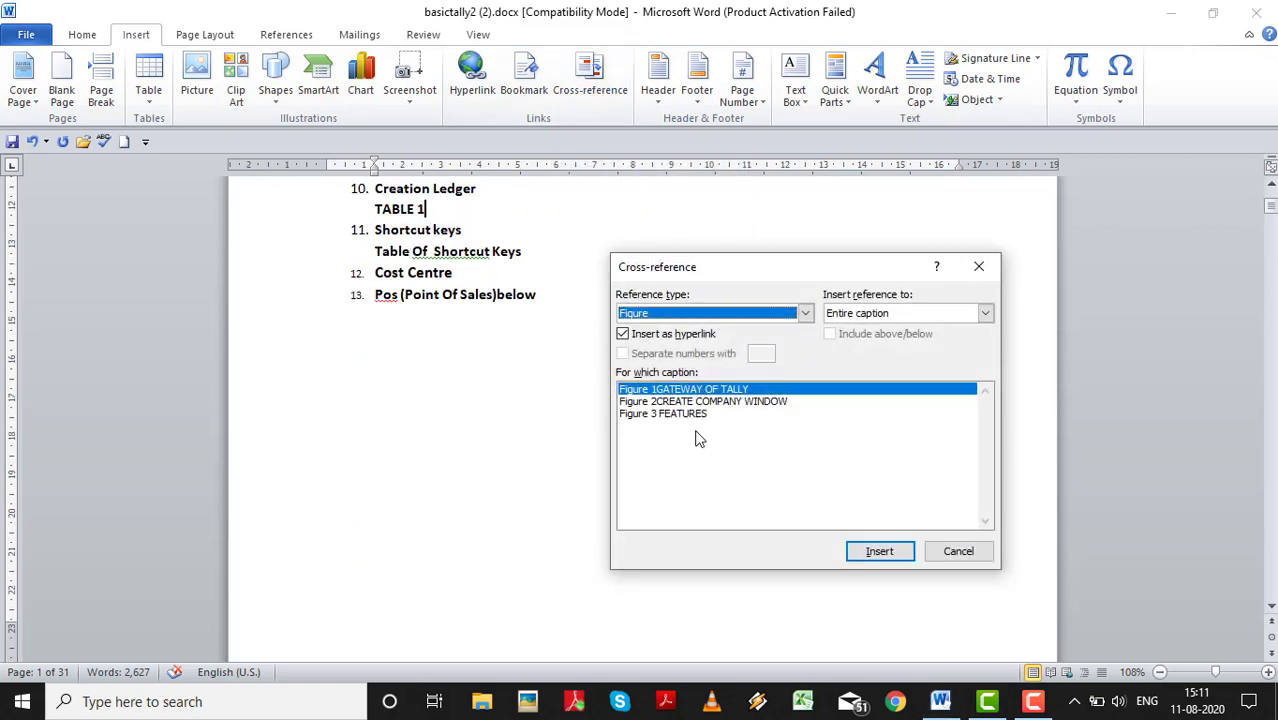
pyautogui.click(806, 314)
pyautogui.click(806, 314)
pyautogui.click(806, 314)
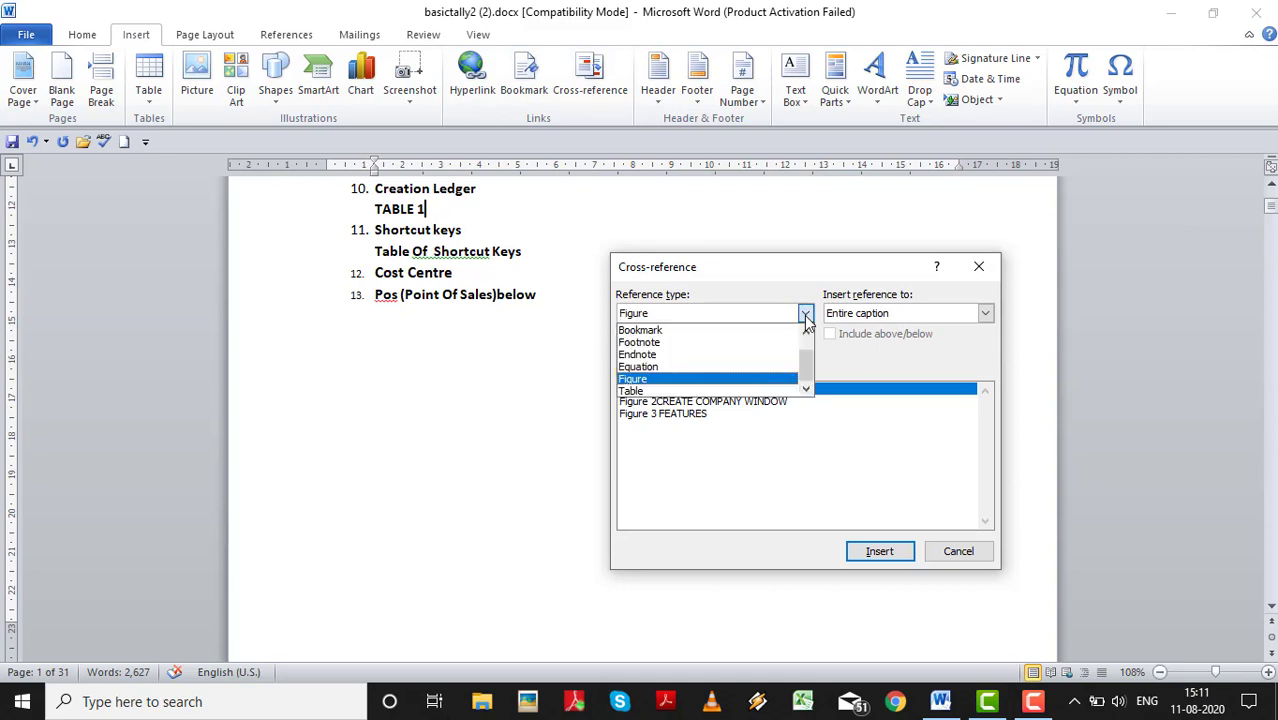
pyautogui.click(652, 392)
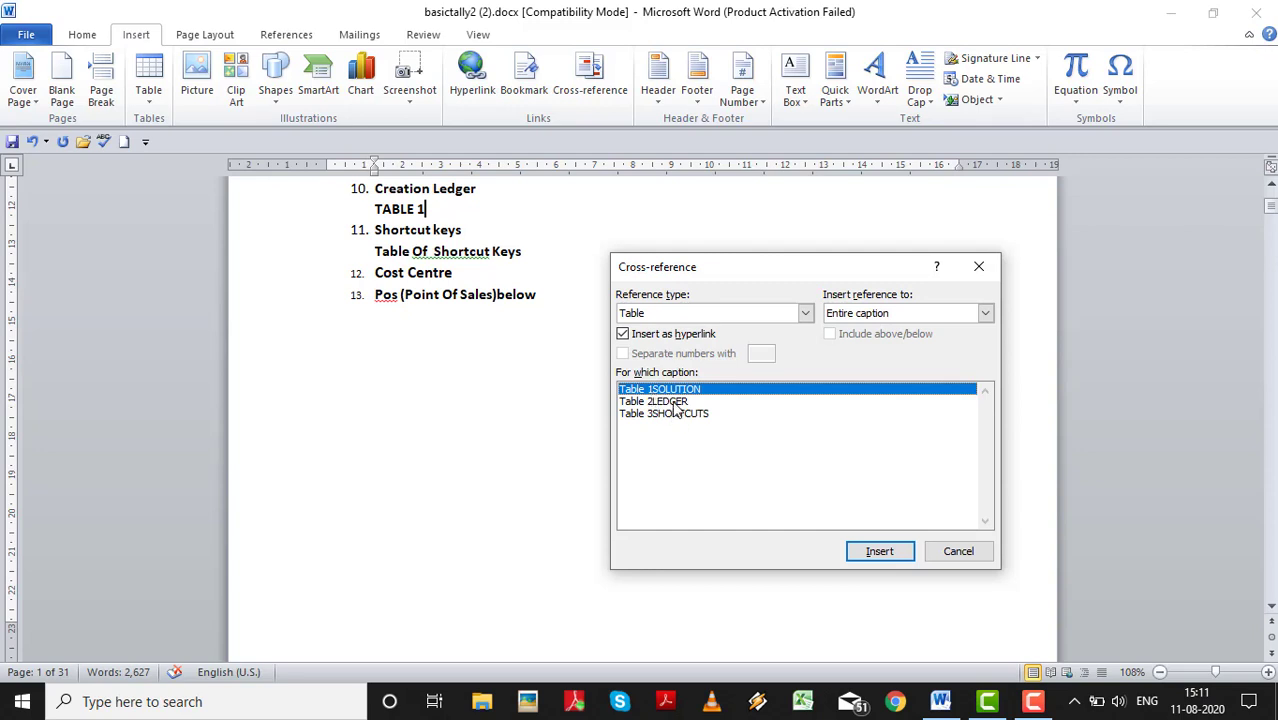
pyautogui.click(673, 403)
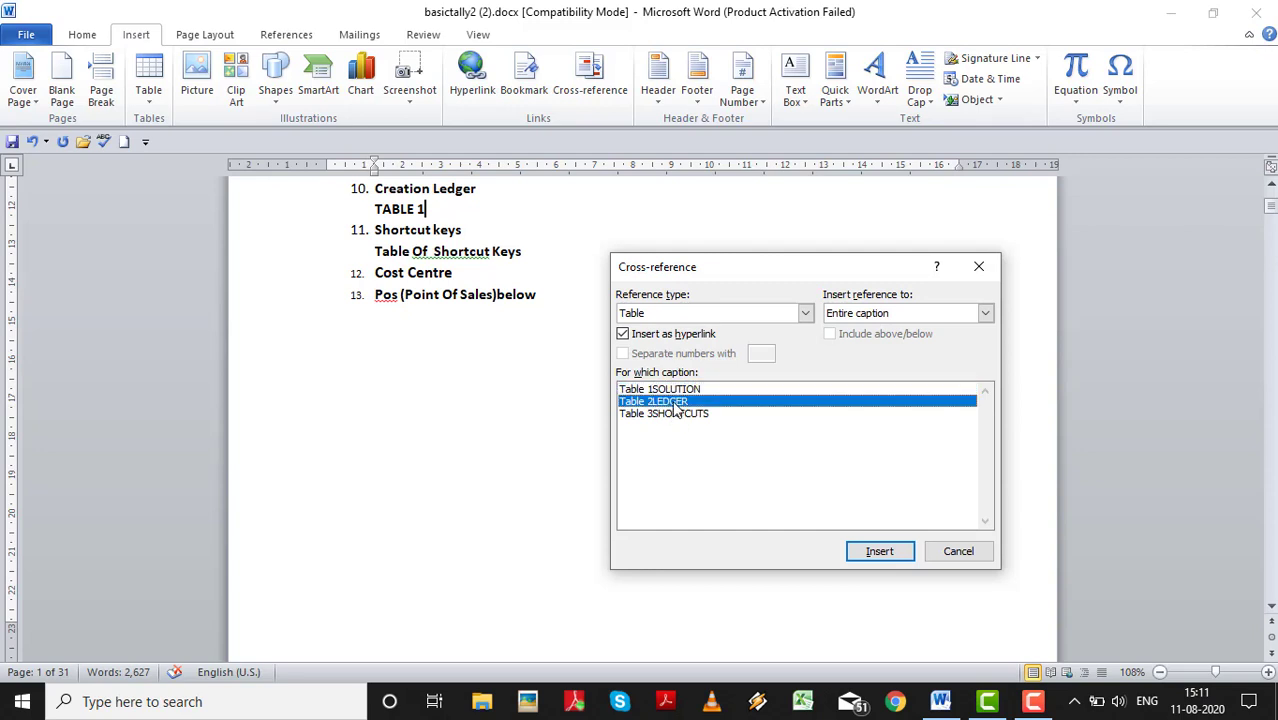
pyautogui.click(879, 552)
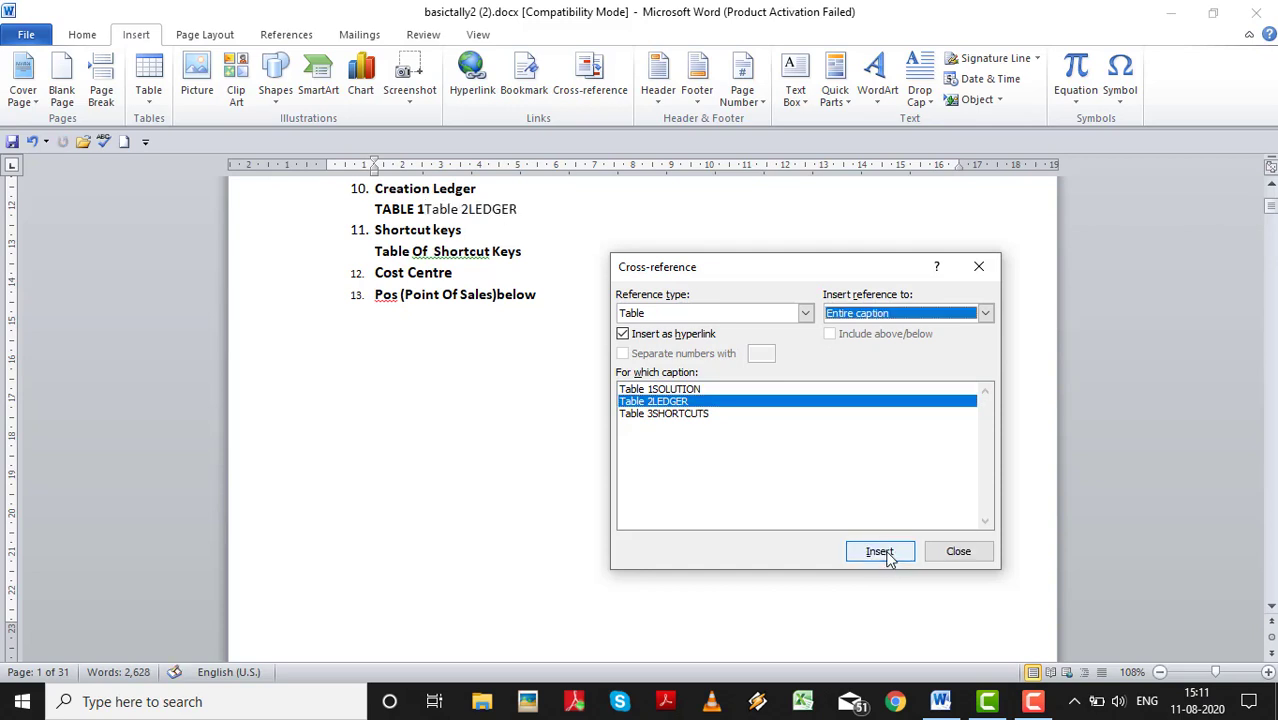
pyautogui.click(963, 554)
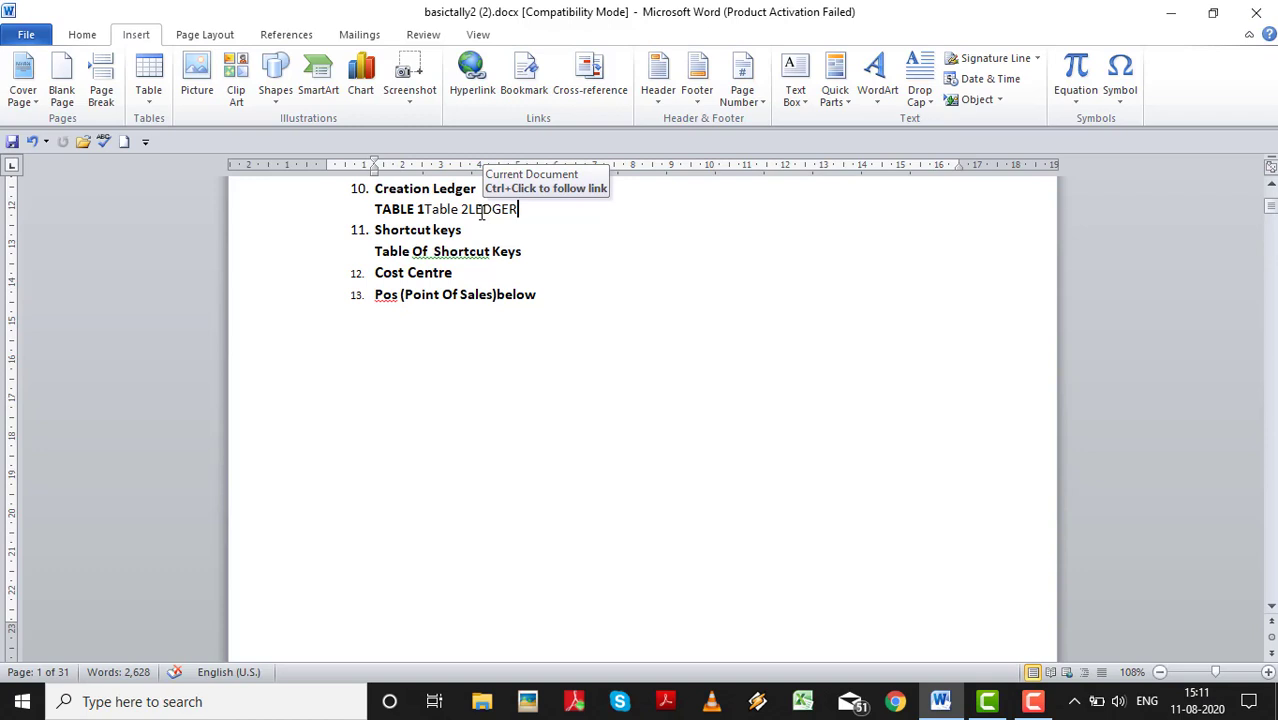
# Step: Follow the Table 2LEDGER cross-reference from the index and look through the ledger table it targets
pyautogui.click(481, 210)
pyautogui.keyDown('ctrl'); pyautogui.click(481, 210); pyautogui.keyUp('ctrl')
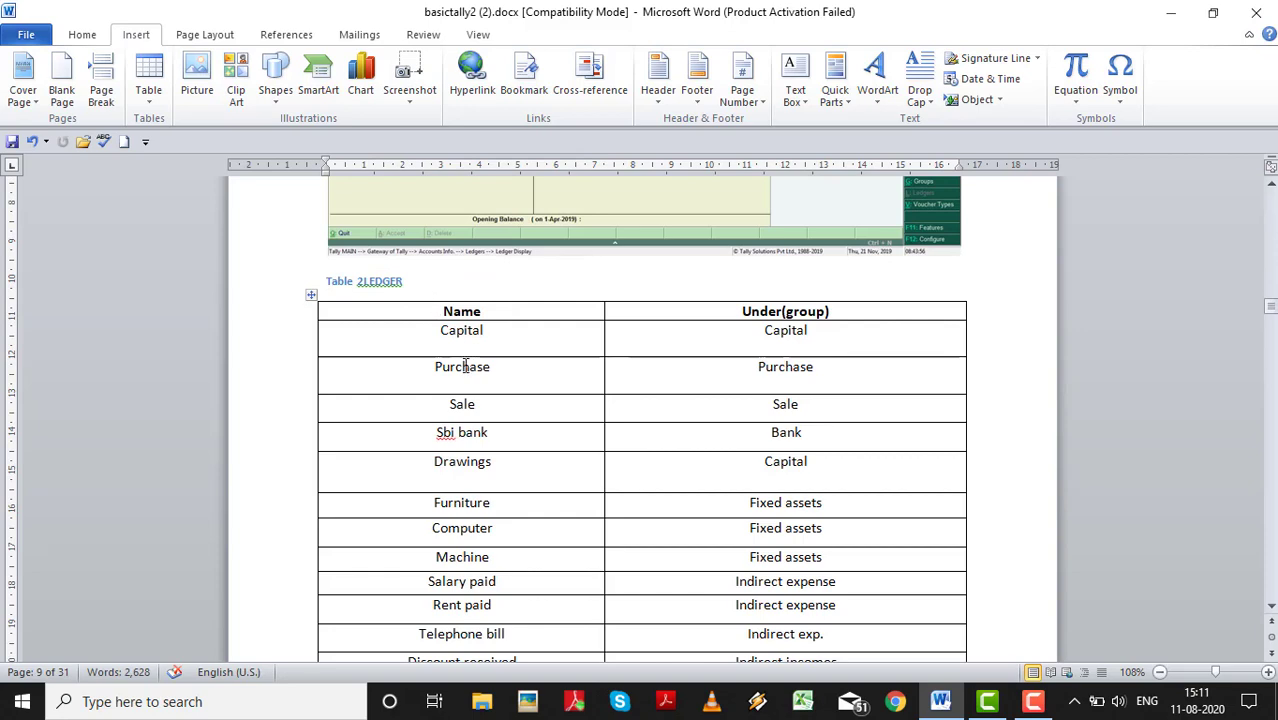
pyautogui.scroll(-3, 465, 364)
pyautogui.scroll(-7, 465, 364)
pyautogui.scroll(13, 465, 360)
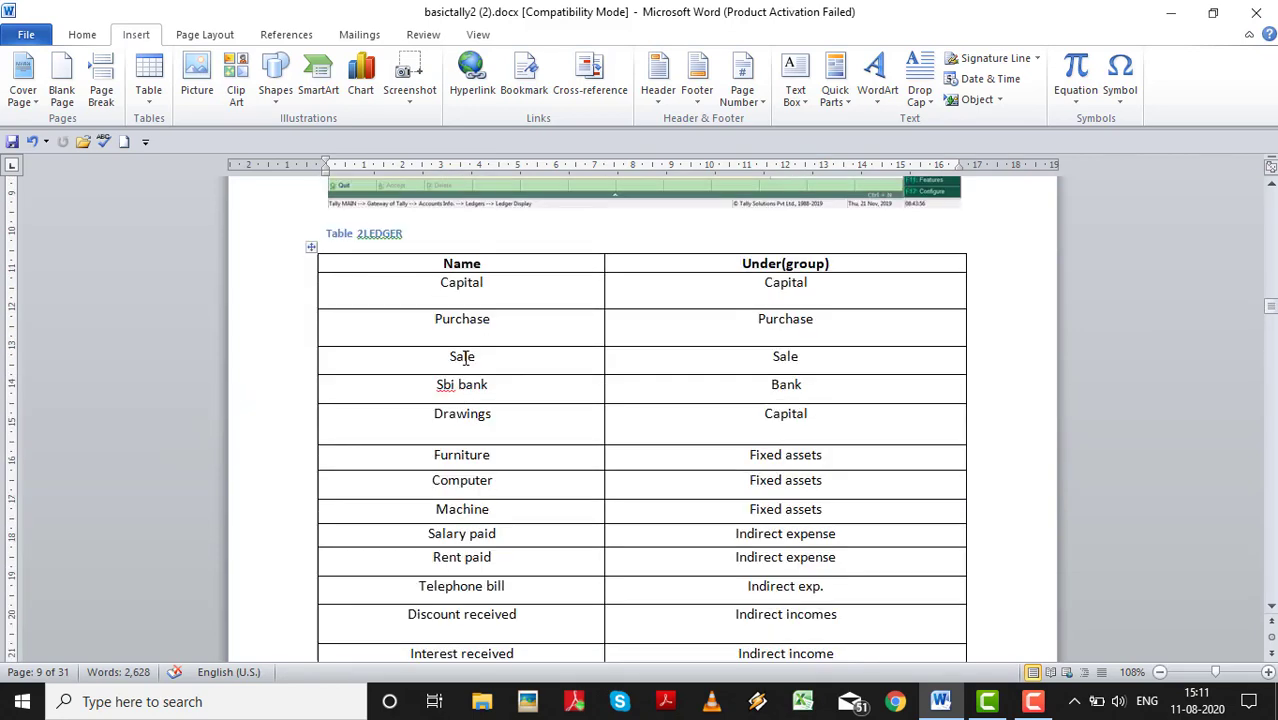
# Step: Insert a hyperlinked above/below cross-reference to the "Table 1SOLUTION" caption after Solution in the index
pyautogui.scroll(15, 465, 358)
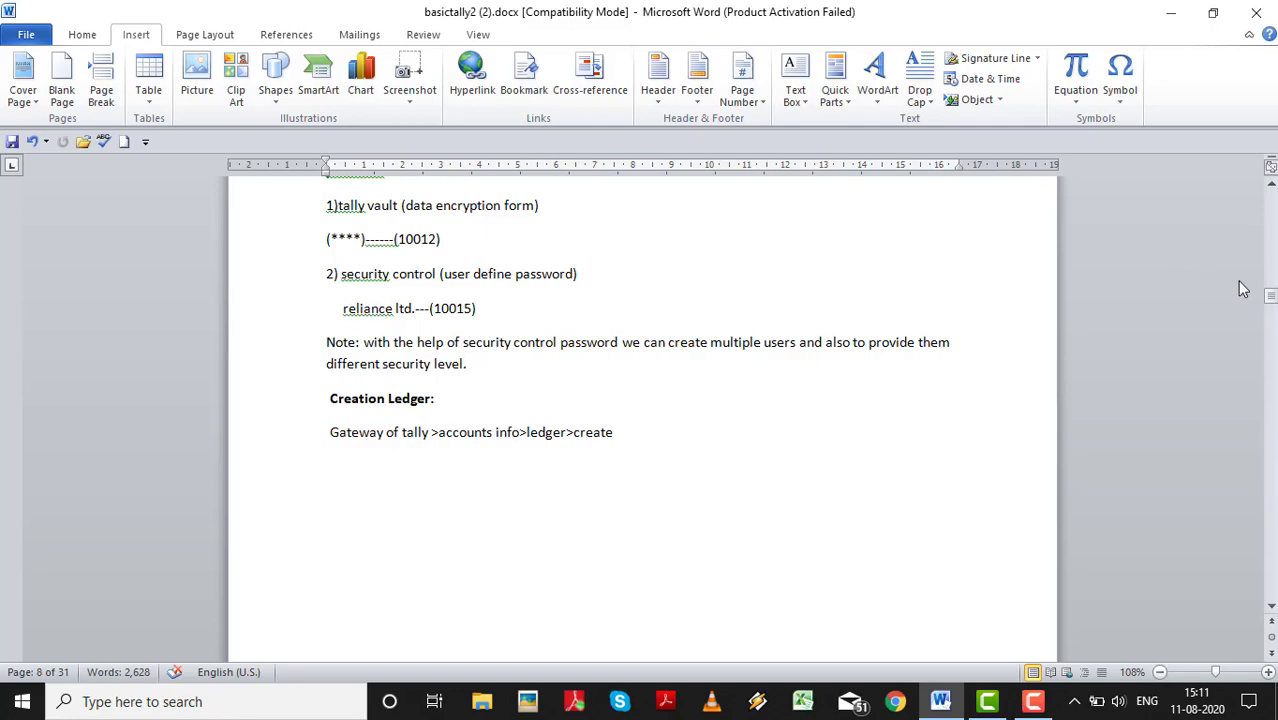
pyautogui.moveTo(1270, 297); pyautogui.dragTo(1270, 192)
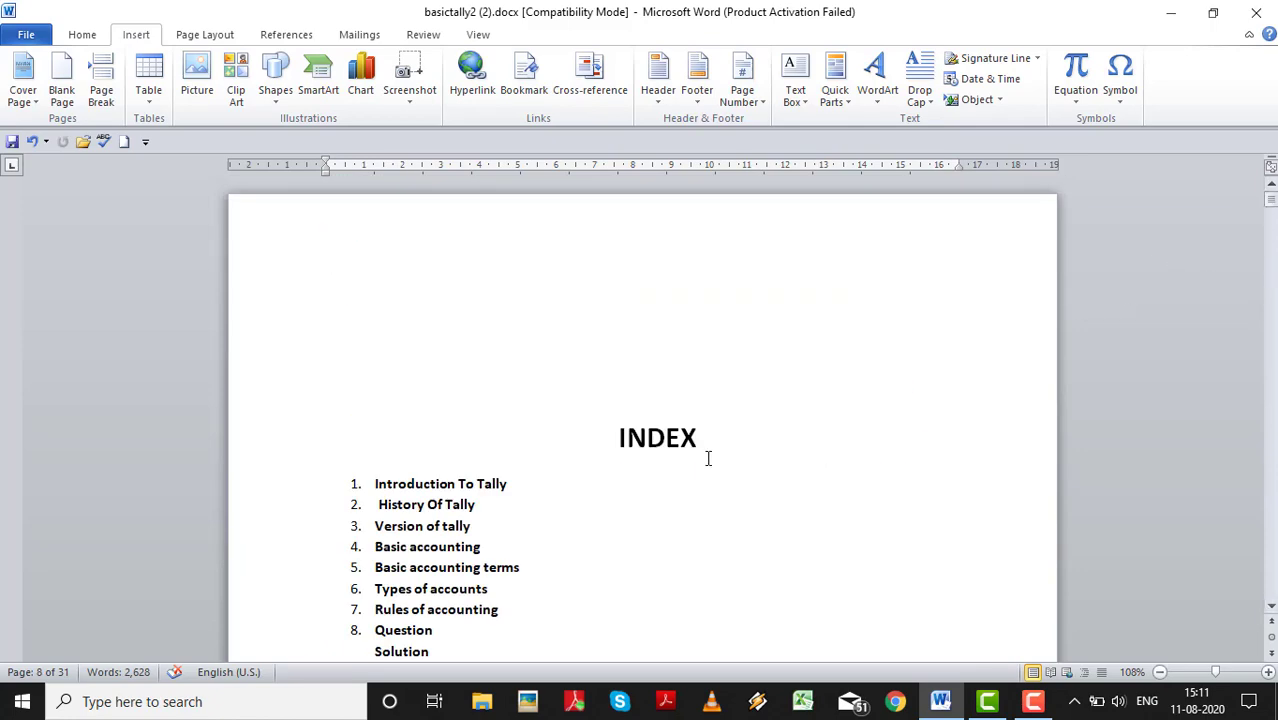
pyautogui.scroll(-5, 707, 451)
pyautogui.moveTo(432, 368); pyautogui.dragTo(438, 373)
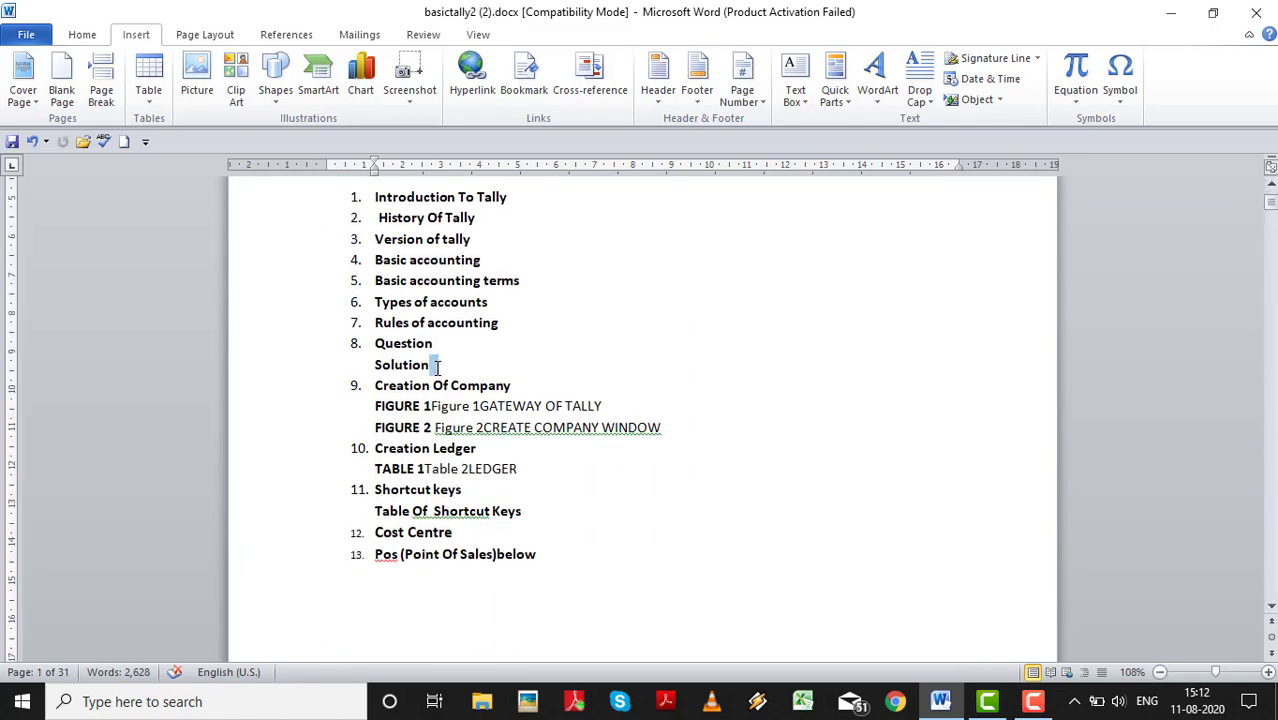
pyautogui.click(438, 373)
pyautogui.click(585, 85)
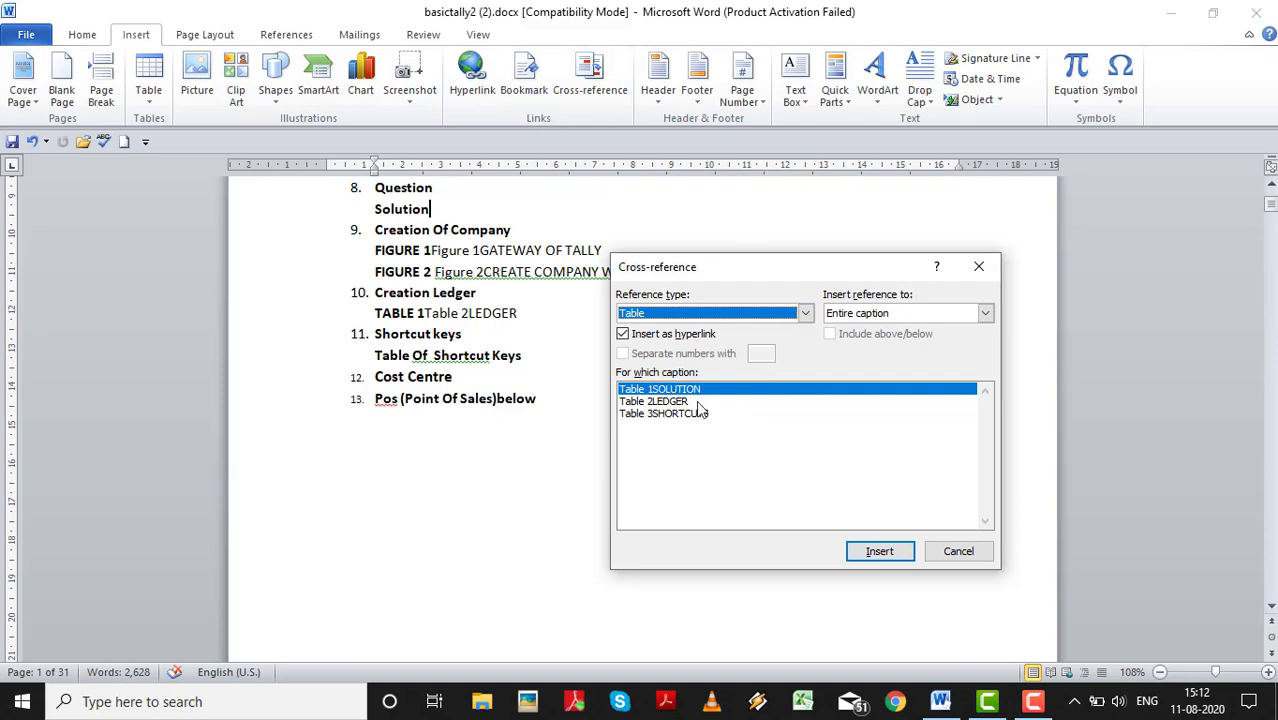
pyautogui.click(985, 314)
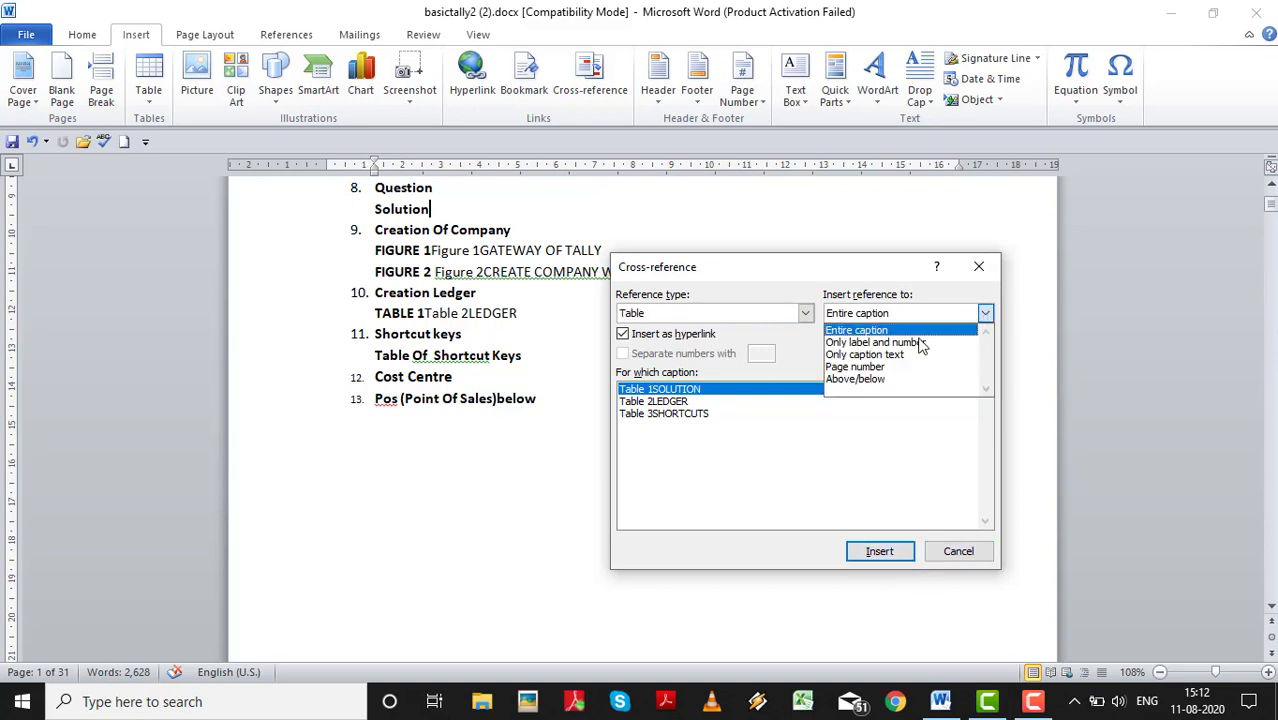
pyautogui.click(849, 383)
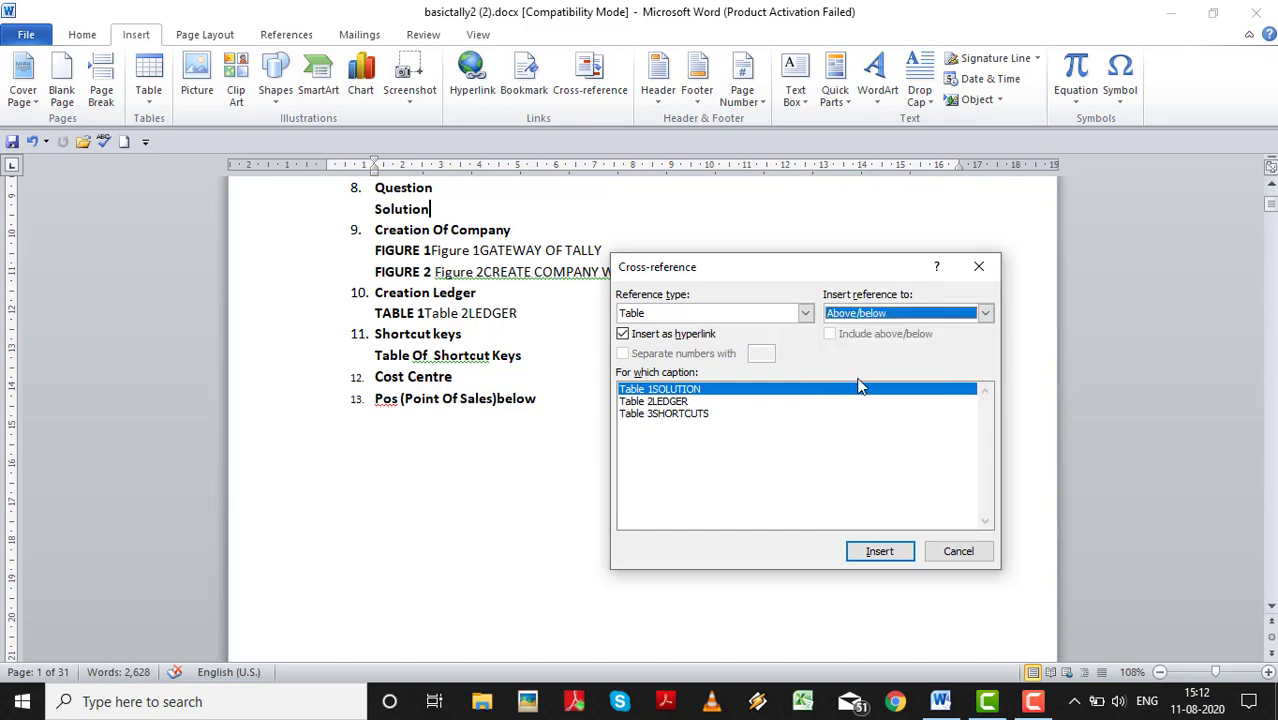
pyautogui.click(874, 556)
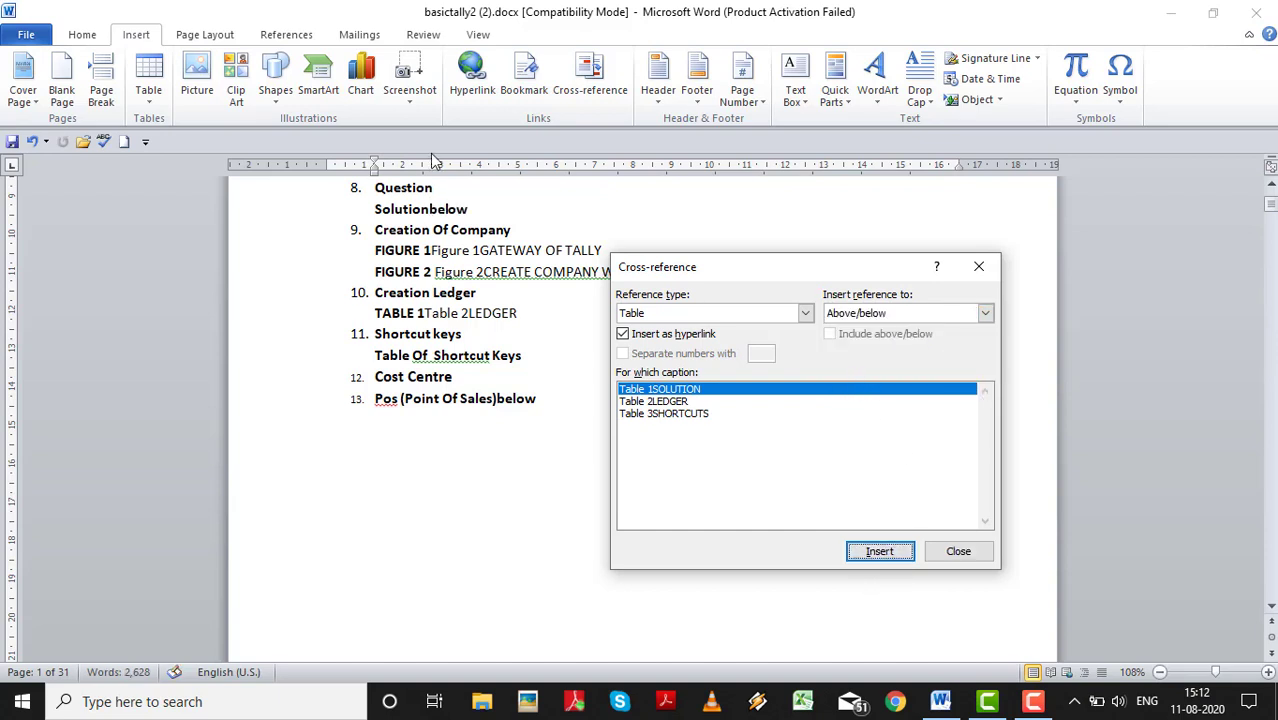
pyautogui.click(962, 556)
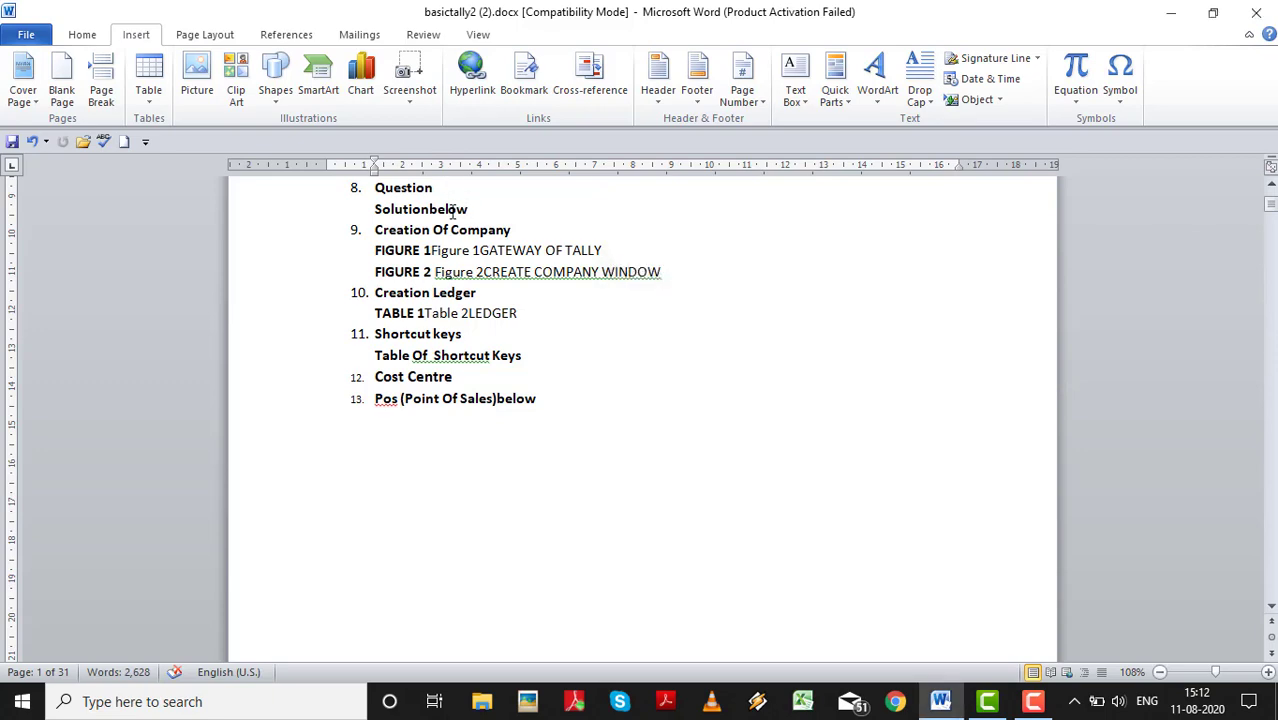
# Step: Follow the Solution cross-reference, look through the journal entries table it targets, and return to the index list
pyautogui.keyDown('ctrl'); pyautogui.click(451, 209); pyautogui.keyUp('ctrl')
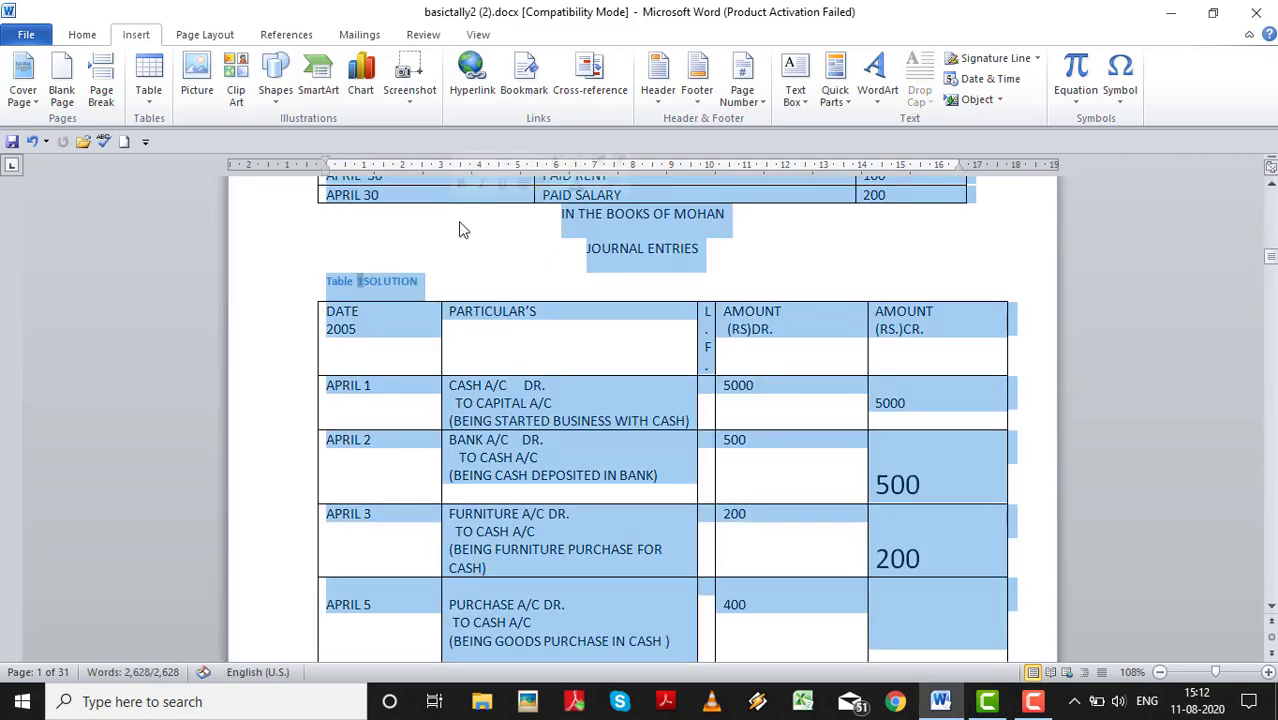
pyautogui.click(535, 420)
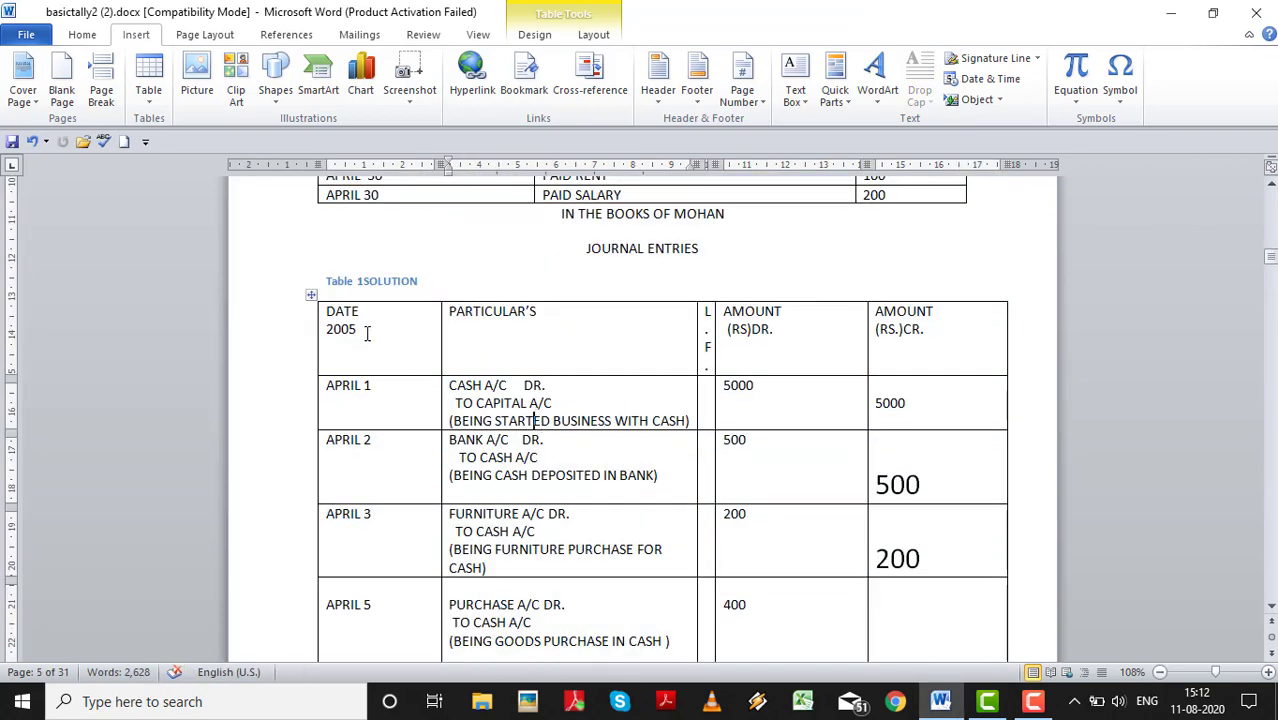
pyautogui.scroll(8, 661, 265)
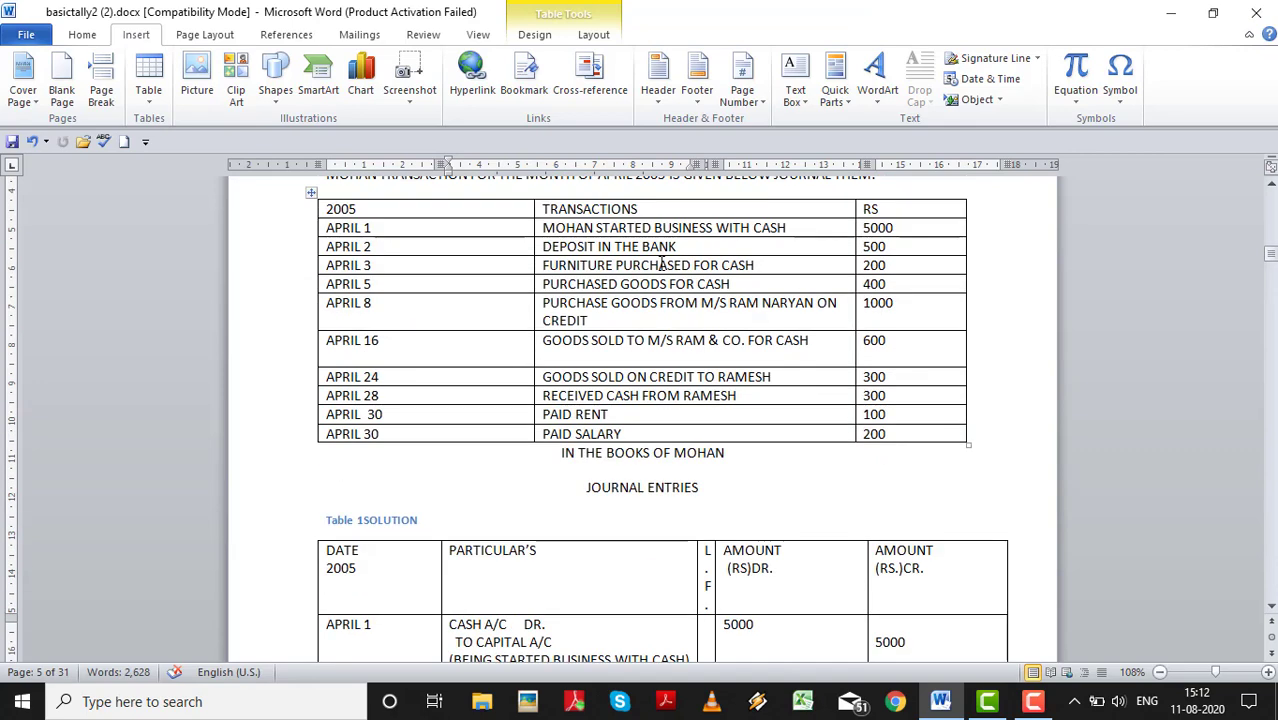
pyautogui.scroll(-4, 661, 265)
pyautogui.scroll(-5, 661, 263)
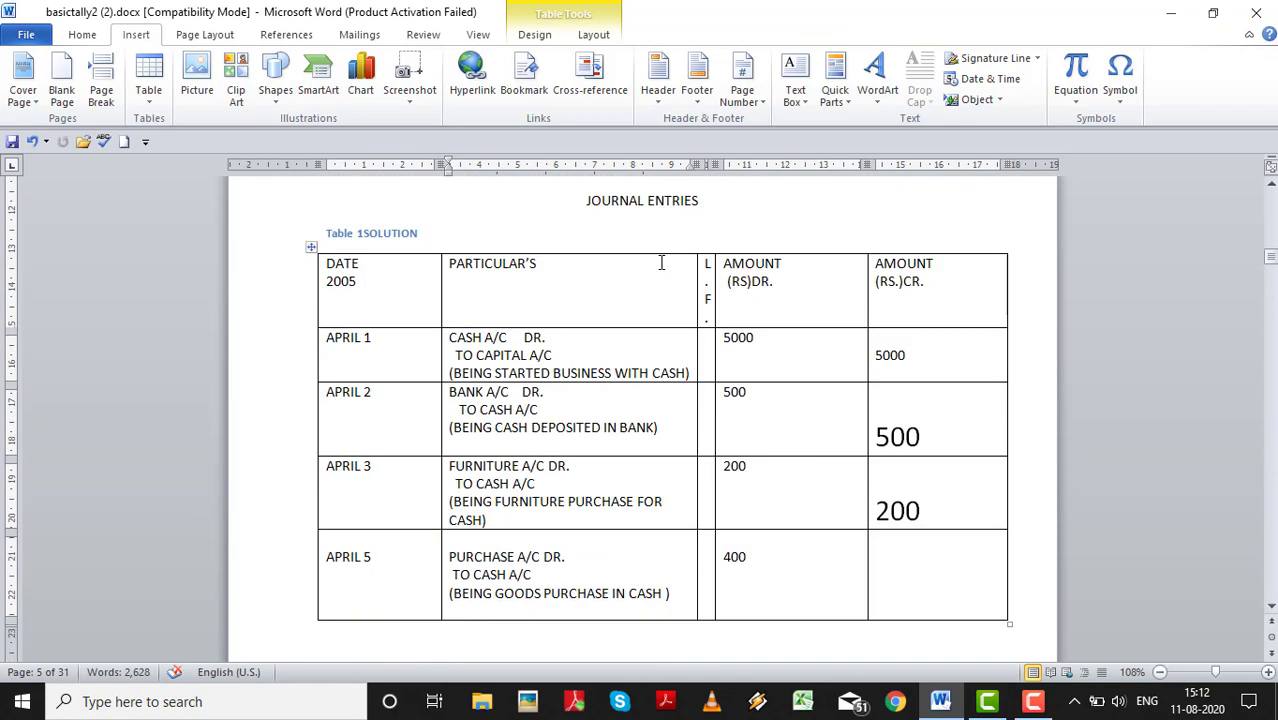
pyautogui.scroll(-1, 489, 418)
pyautogui.scroll(-19, 489, 418)
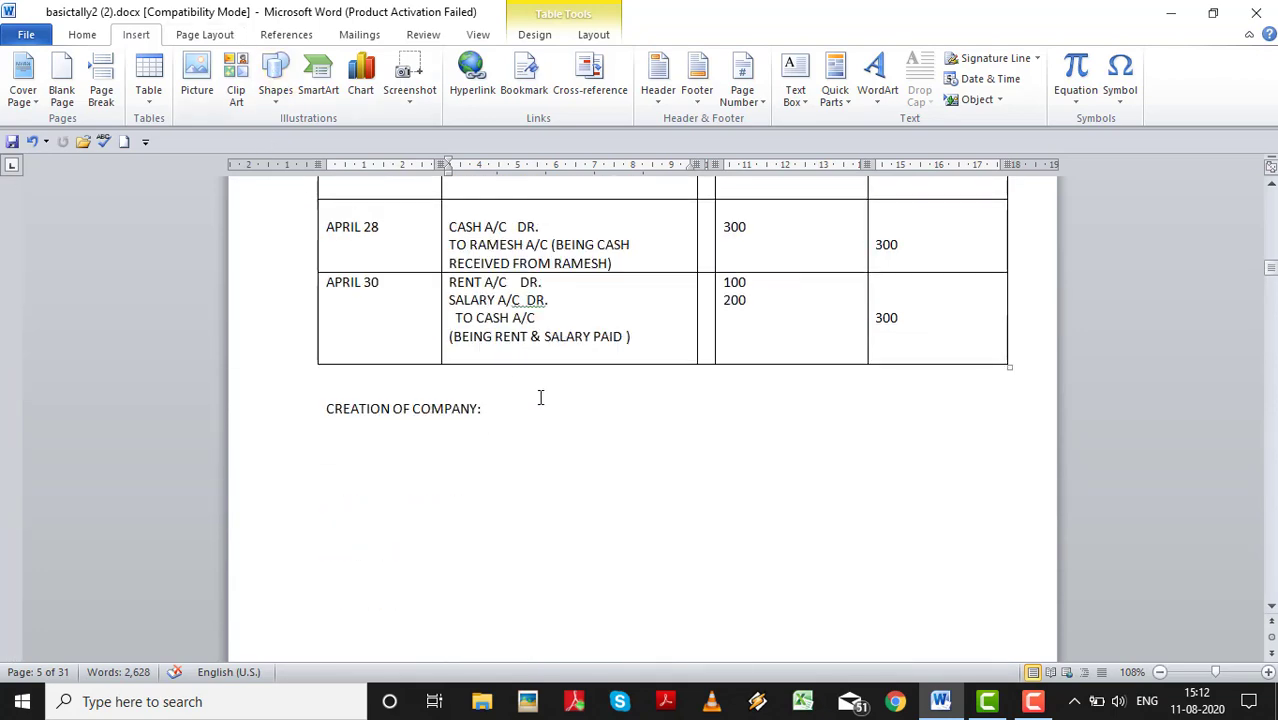
pyautogui.scroll(11, 538, 405)
pyautogui.scroll(20, 538, 408)
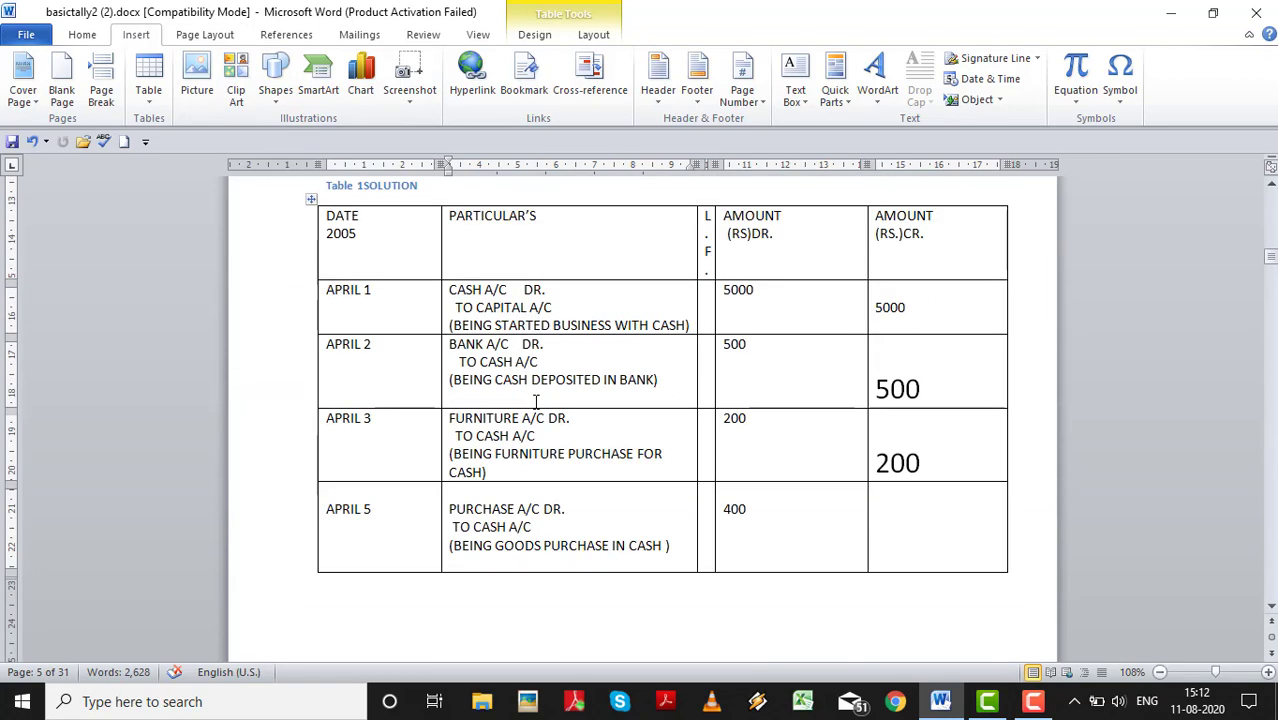
pyautogui.scroll(20, 535, 399)
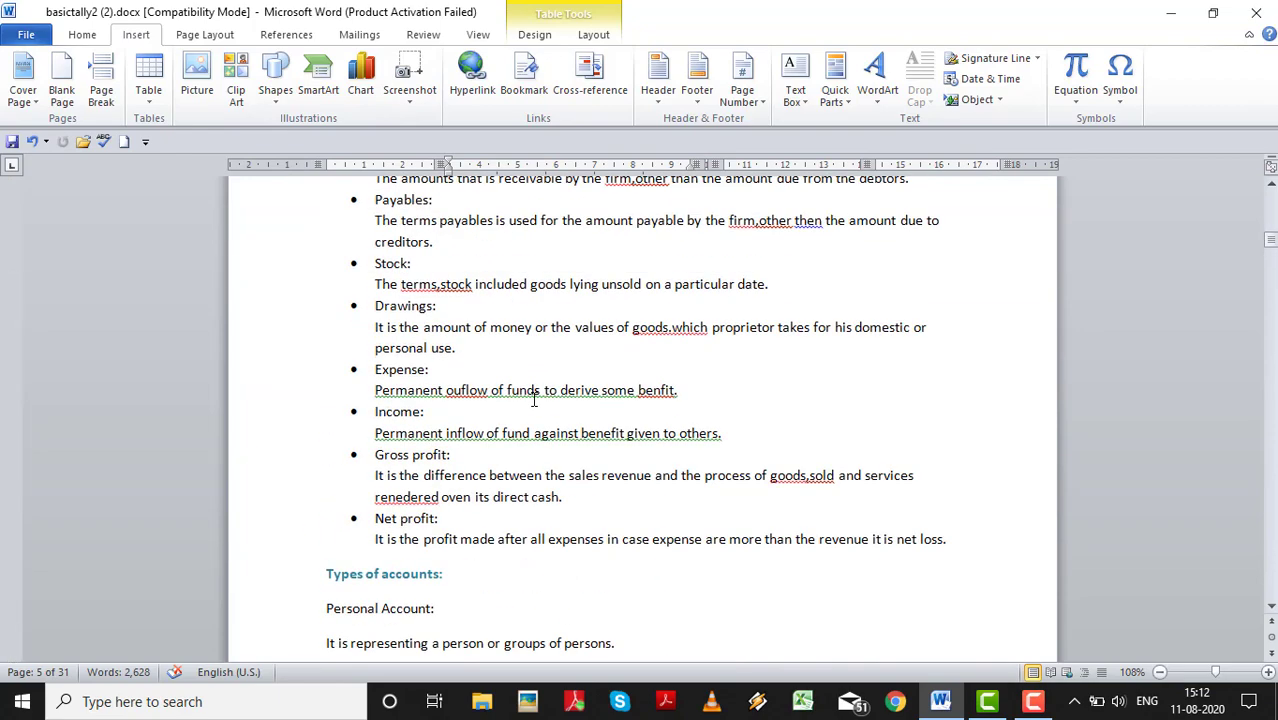
pyautogui.scroll(20, 535, 399)
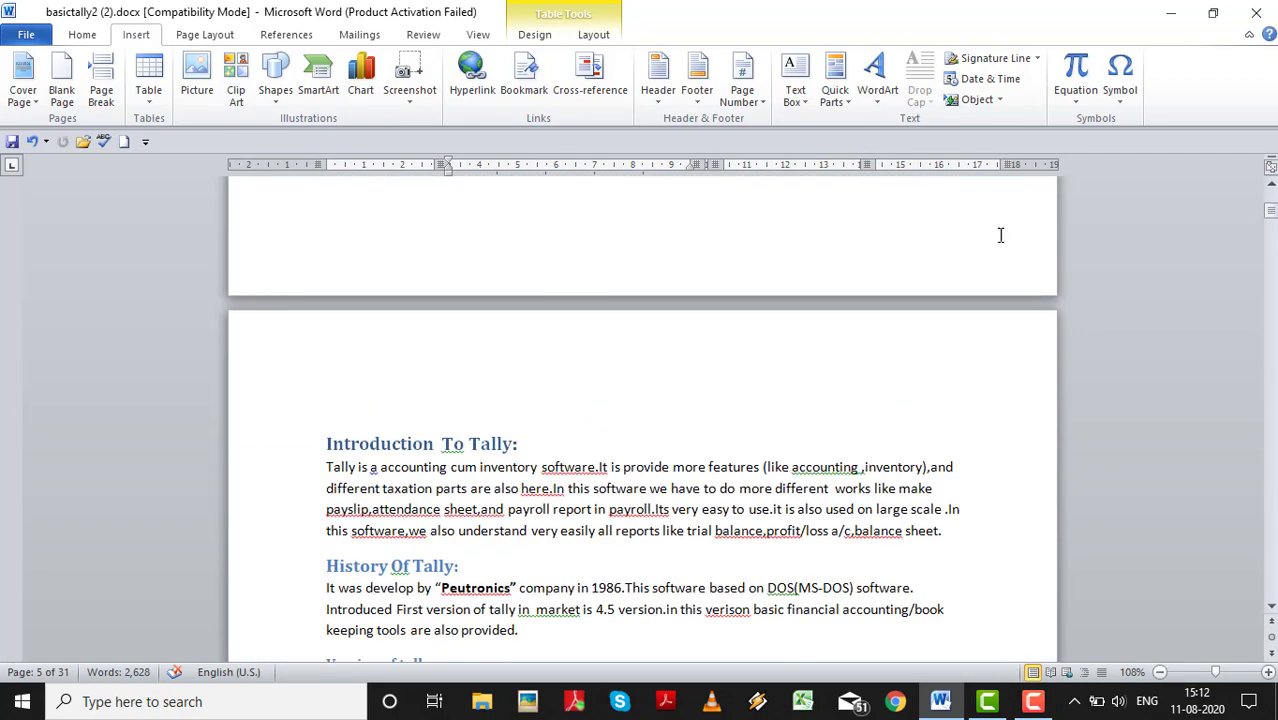
pyautogui.scroll(20, 442, 305)
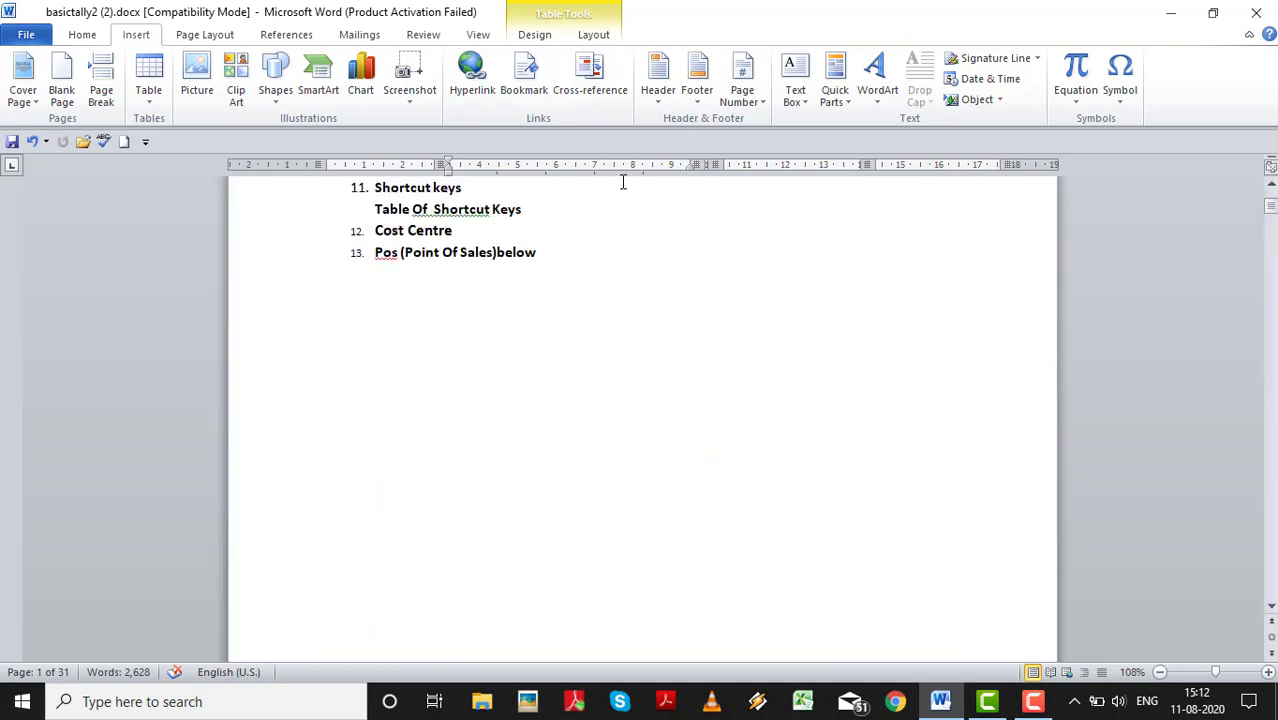
pyautogui.scroll(10, 622, 180)
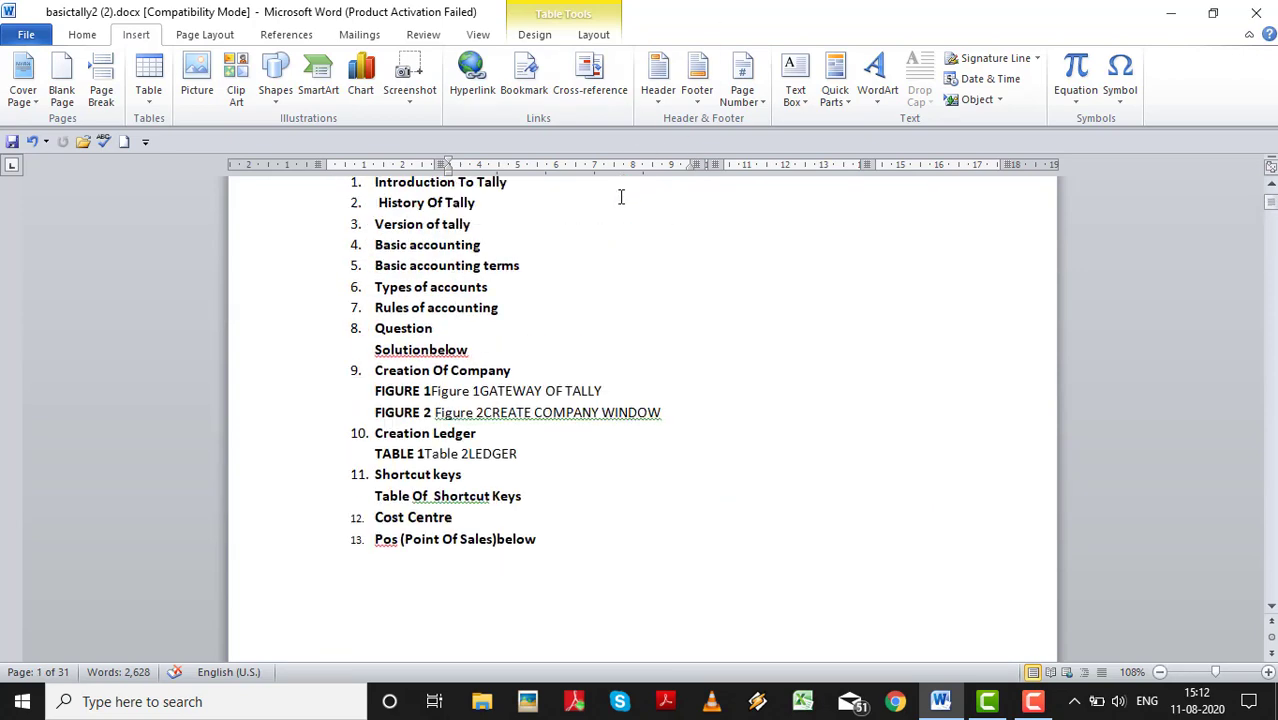
pyautogui.click(590, 90)
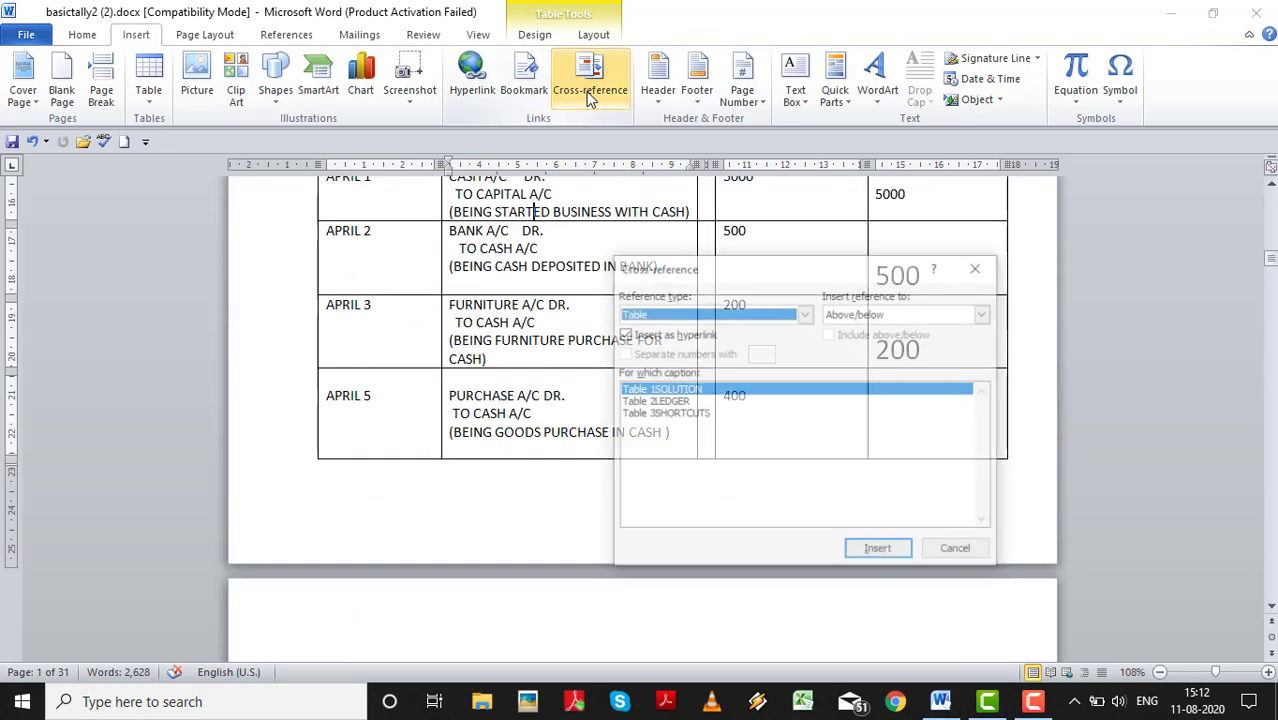
pyautogui.click(958, 552)
pyautogui.scroll(2, 1226, 281)
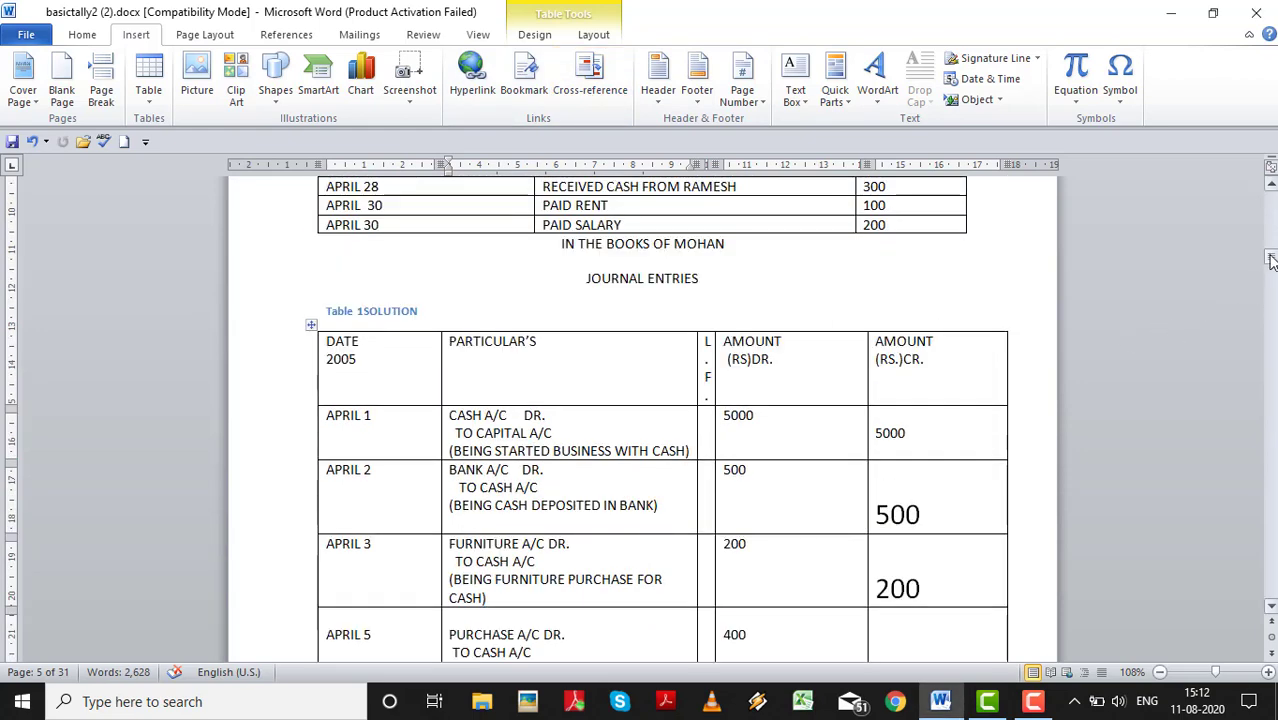
# Step: Insert a hyperlinked heading-text cross-reference to the "Basic accounting:" heading after the Basic accounting entry in the index
pyautogui.moveTo(1263, 298); pyautogui.dragTo(1271, 198)
pyautogui.scroll(-1, 713, 514)
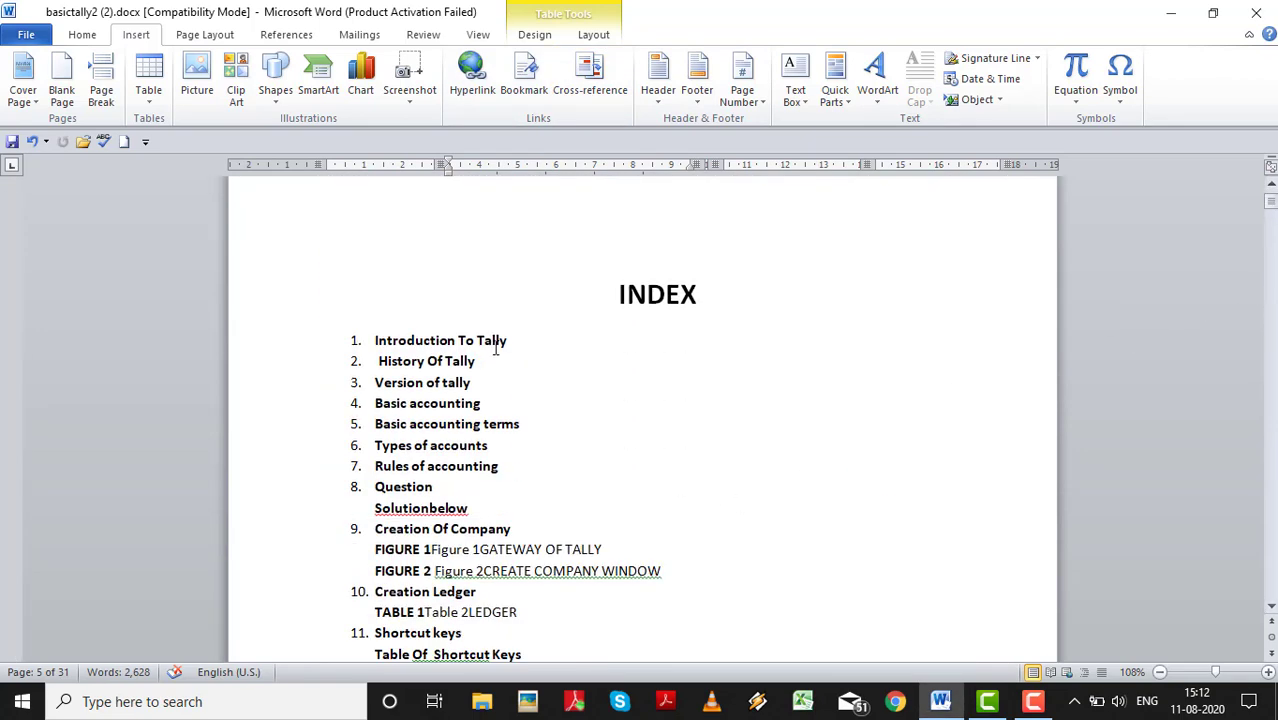
pyautogui.click(484, 403)
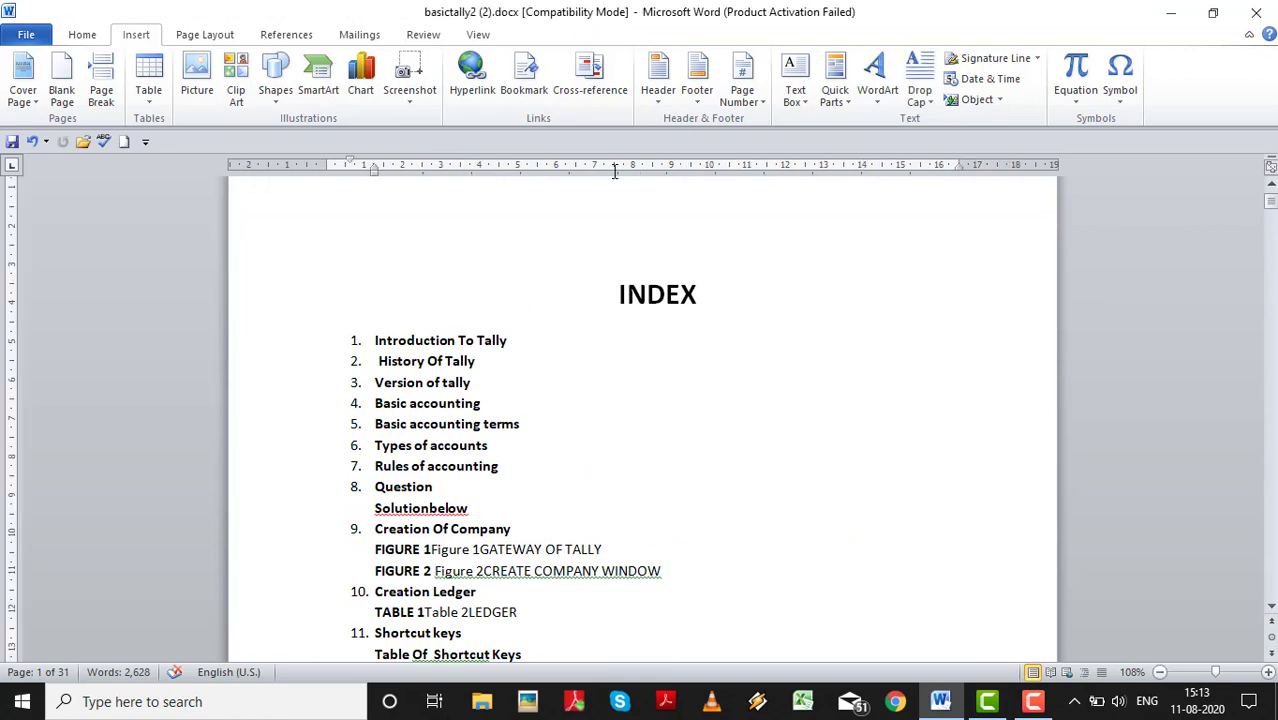
pyautogui.click(595, 90)
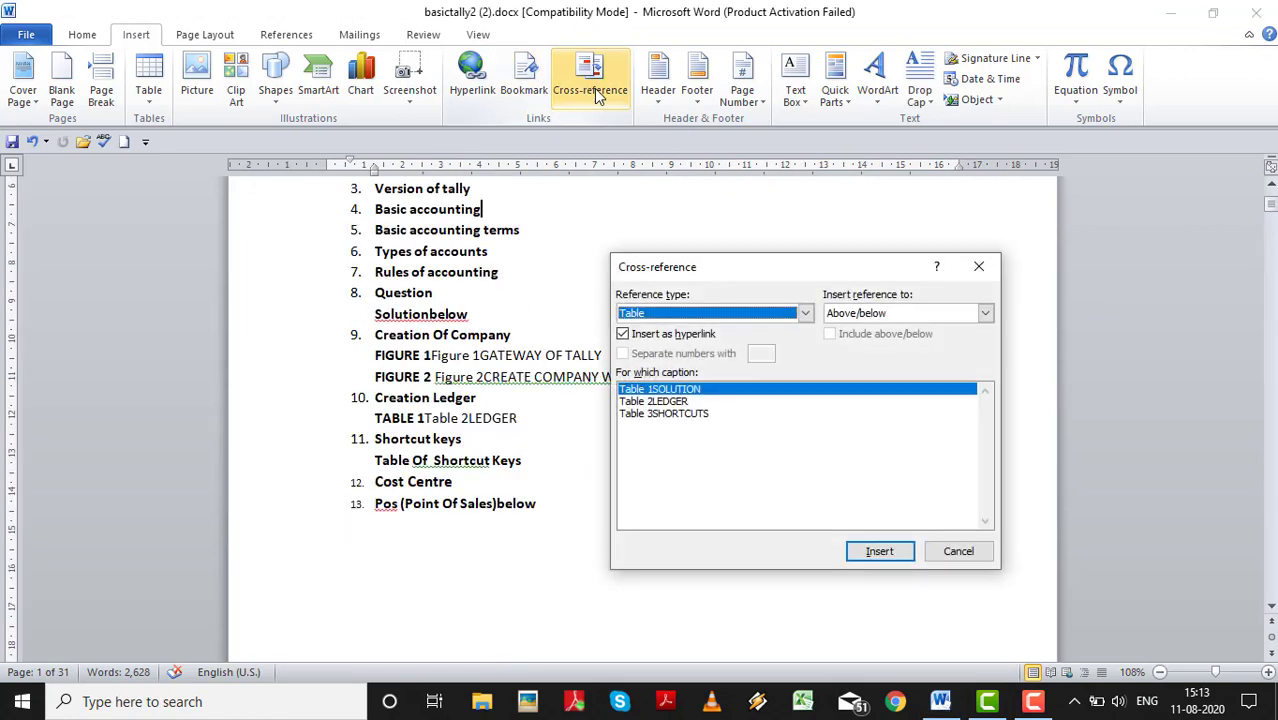
pyautogui.click(805, 313)
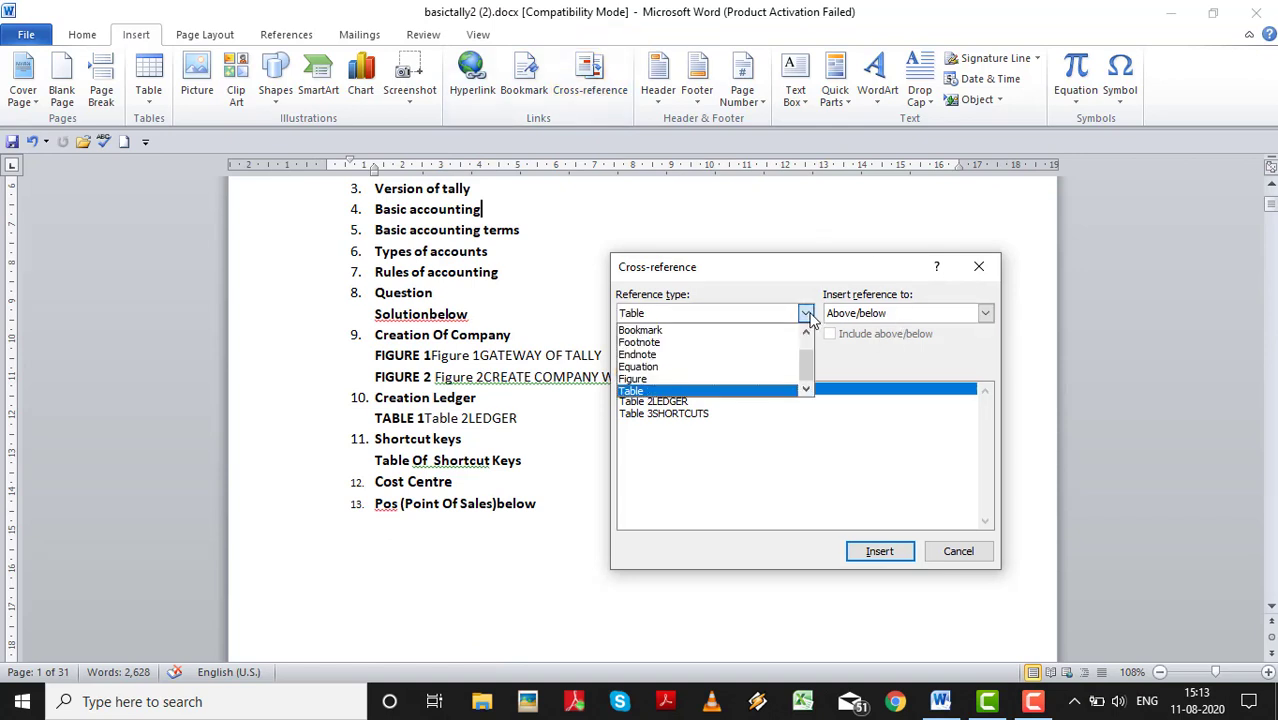
pyautogui.moveTo(806, 360); pyautogui.dragTo(806, 345)
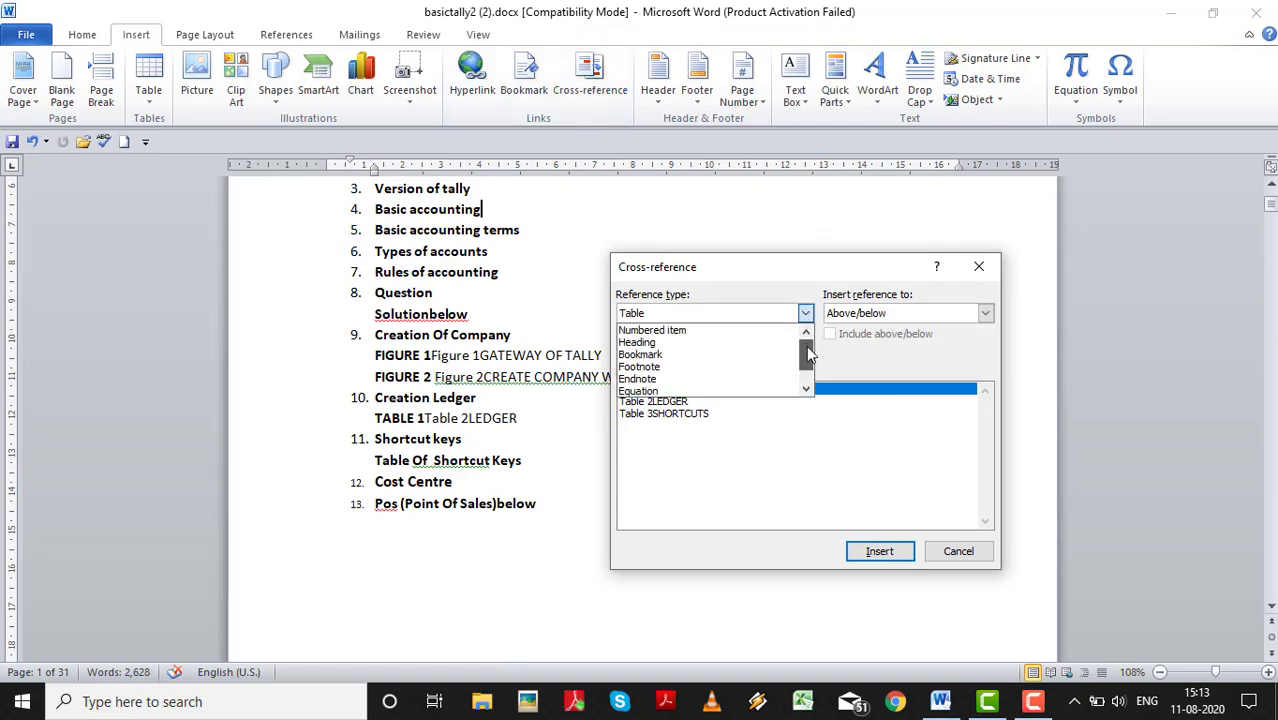
pyautogui.click(648, 343)
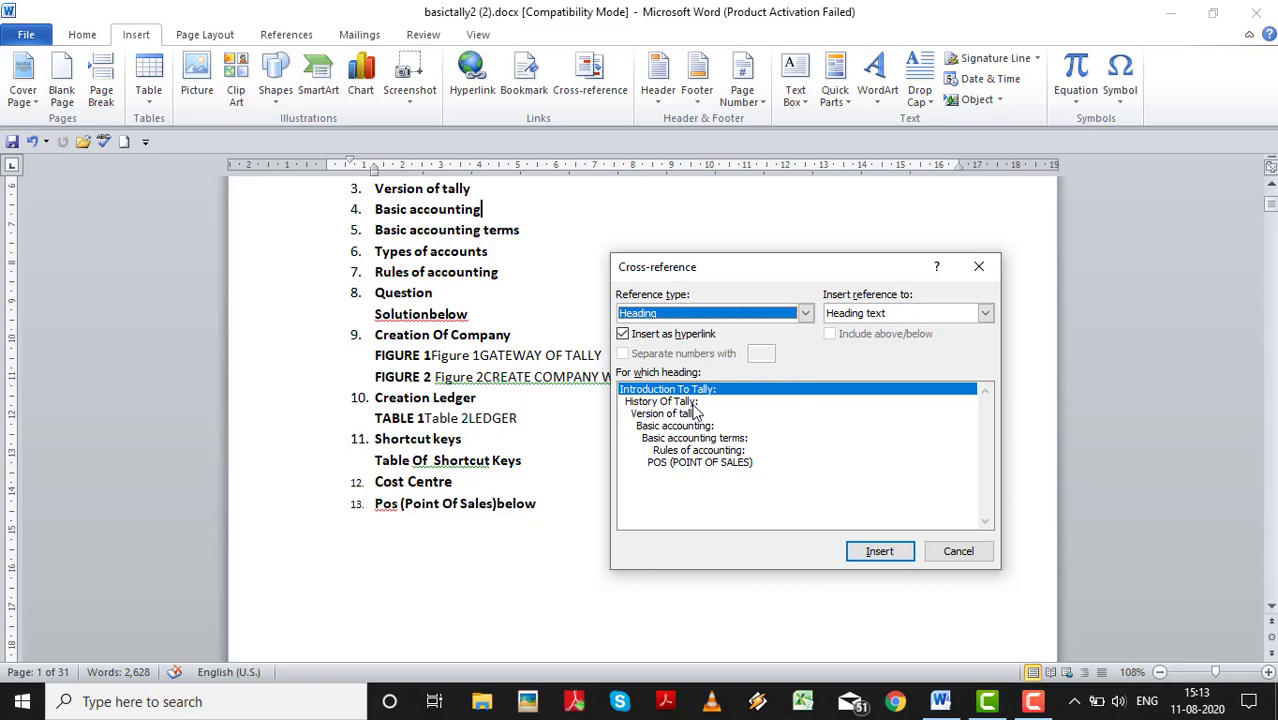
pyautogui.click(690, 426)
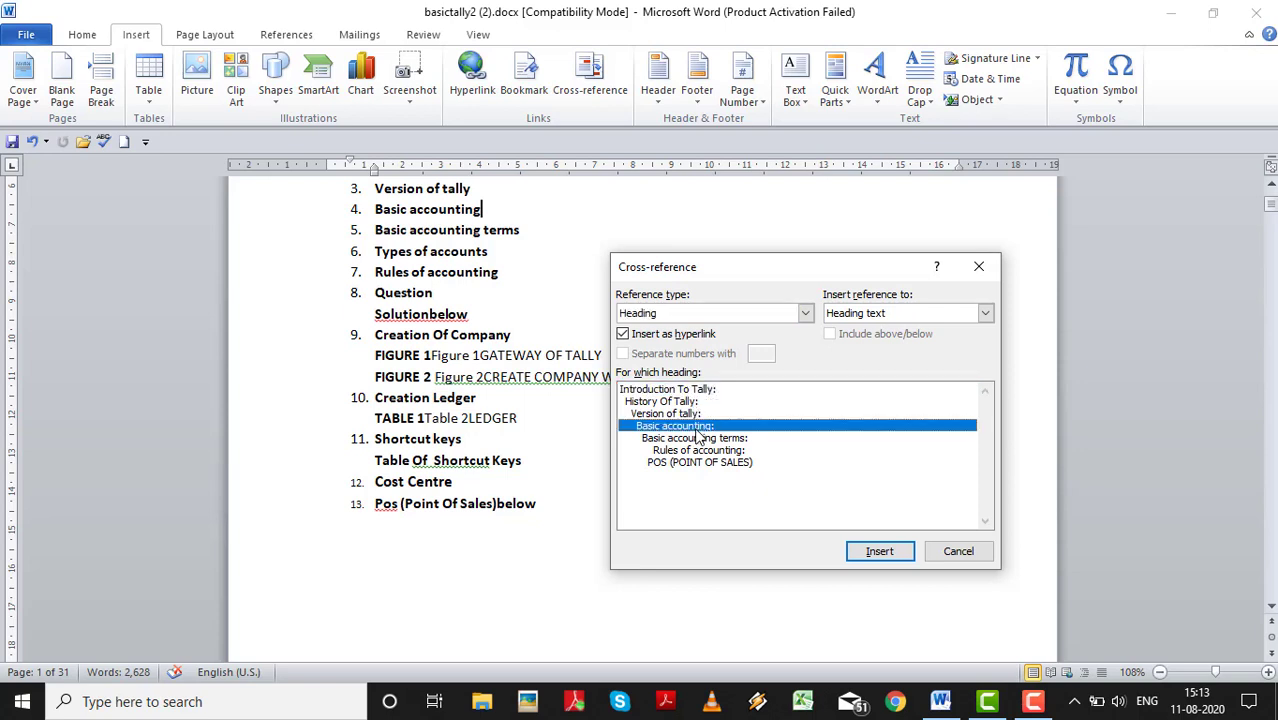
pyautogui.click(880, 551)
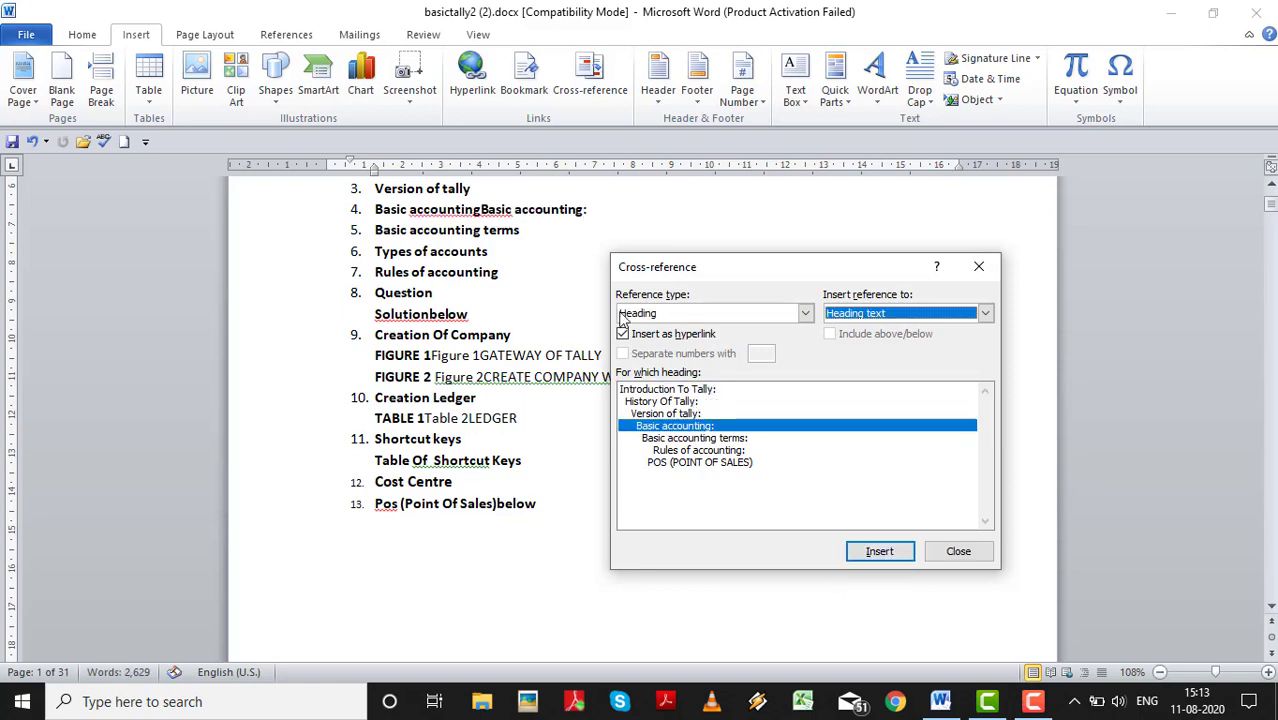
pyautogui.click(958, 551)
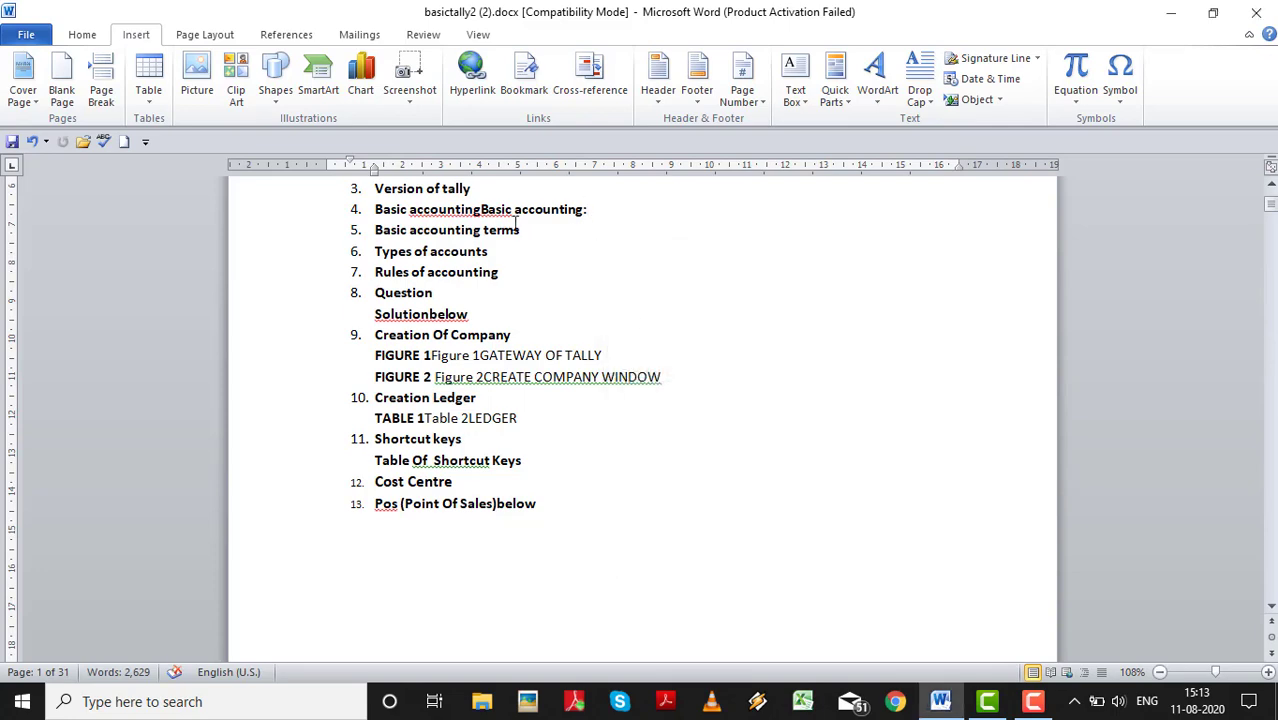
# Step: Follow the Basic accounting cross-reference to check its target, leave header editing, and return to the index
pyautogui.keyDown('ctrl'); pyautogui.click(521, 212); pyautogui.keyUp('ctrl')
pyautogui.doubleClick(521, 212)
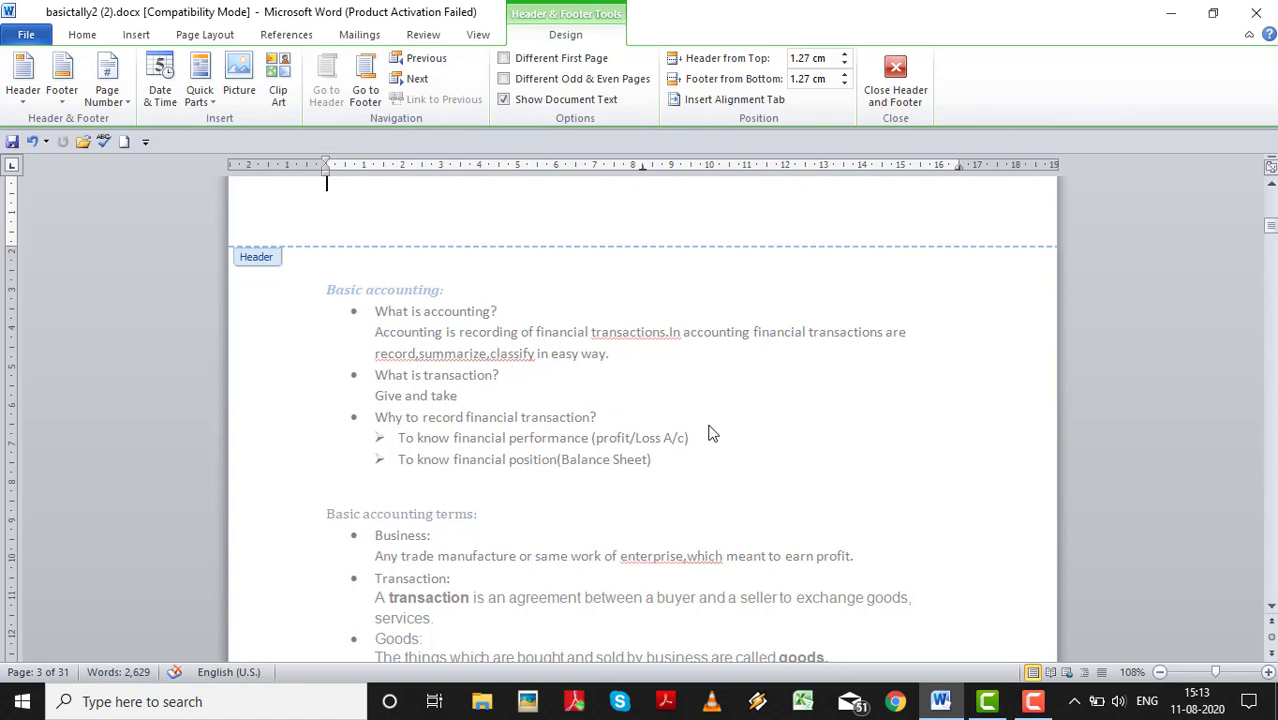
pyautogui.click(896, 88)
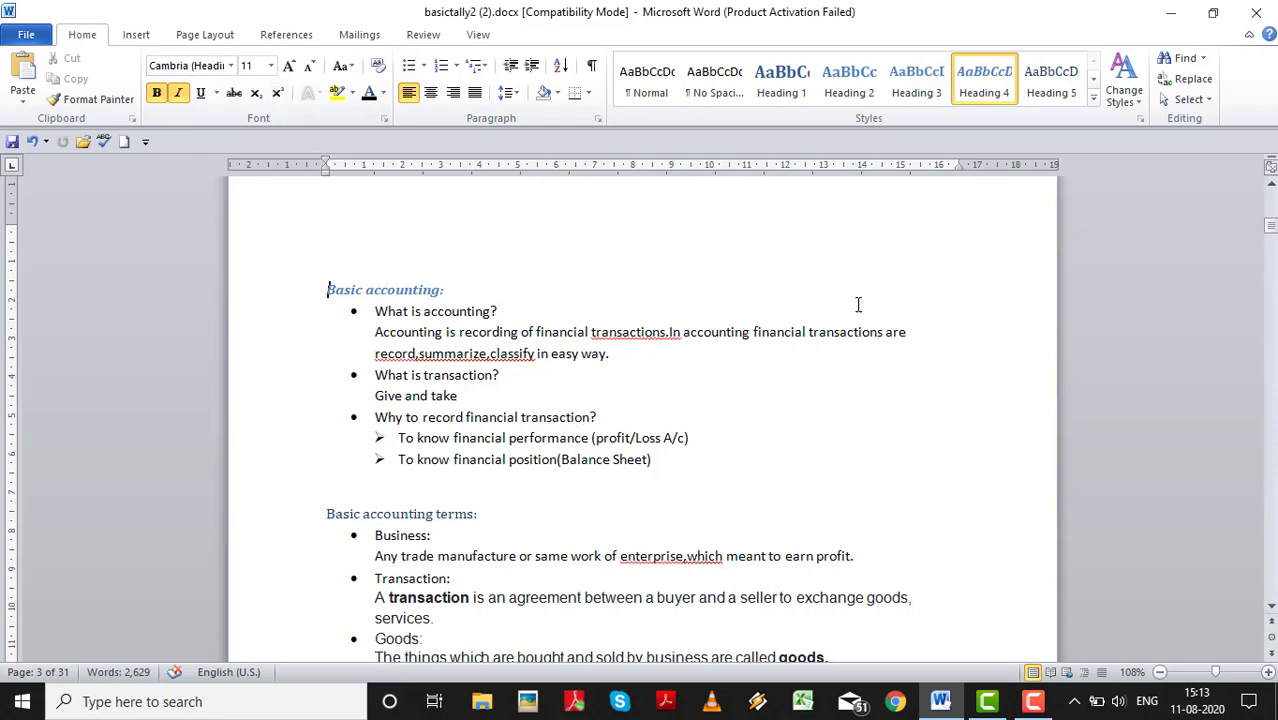
pyautogui.moveTo(1270, 228); pyautogui.dragTo(1268, 198)
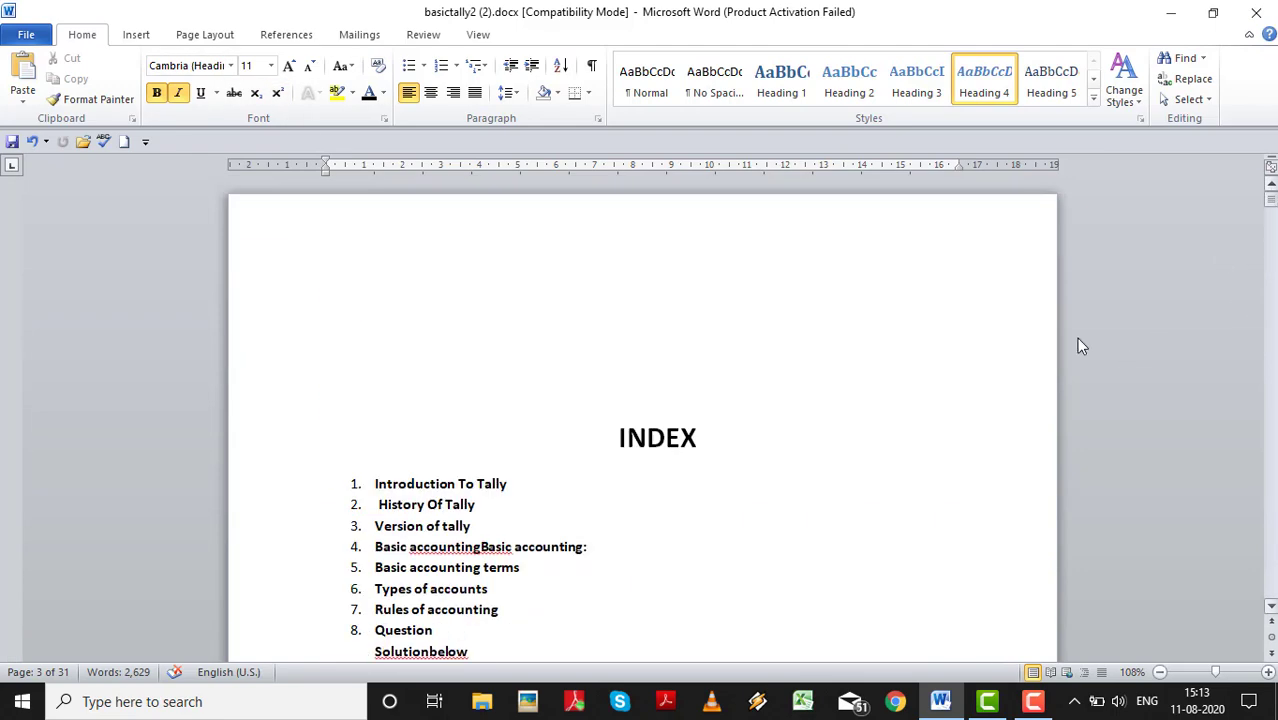
# Step: Follow the Pos (Point Of Sales) cross-reference to check its target, and return to review the index list
pyautogui.scroll(-5, 702, 456)
pyautogui.click(548, 554)
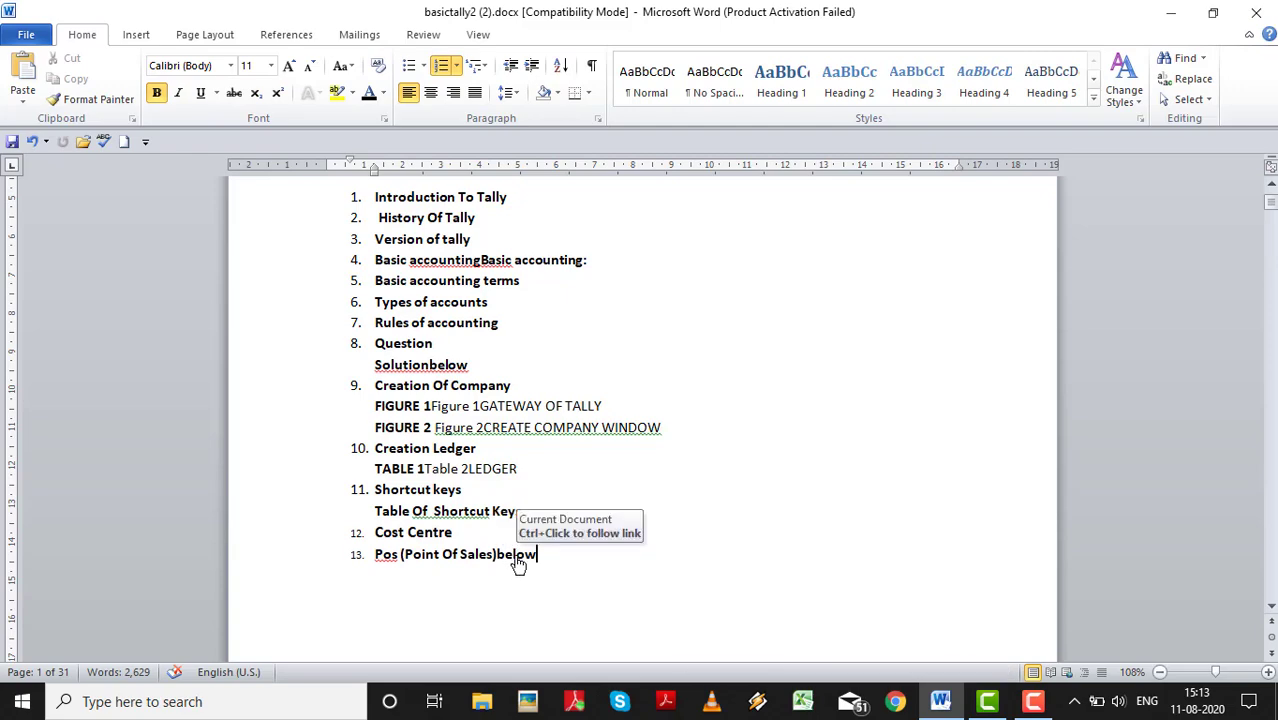
pyautogui.keyDown('ctrl'); pyautogui.click(518, 560); pyautogui.keyUp('ctrl')
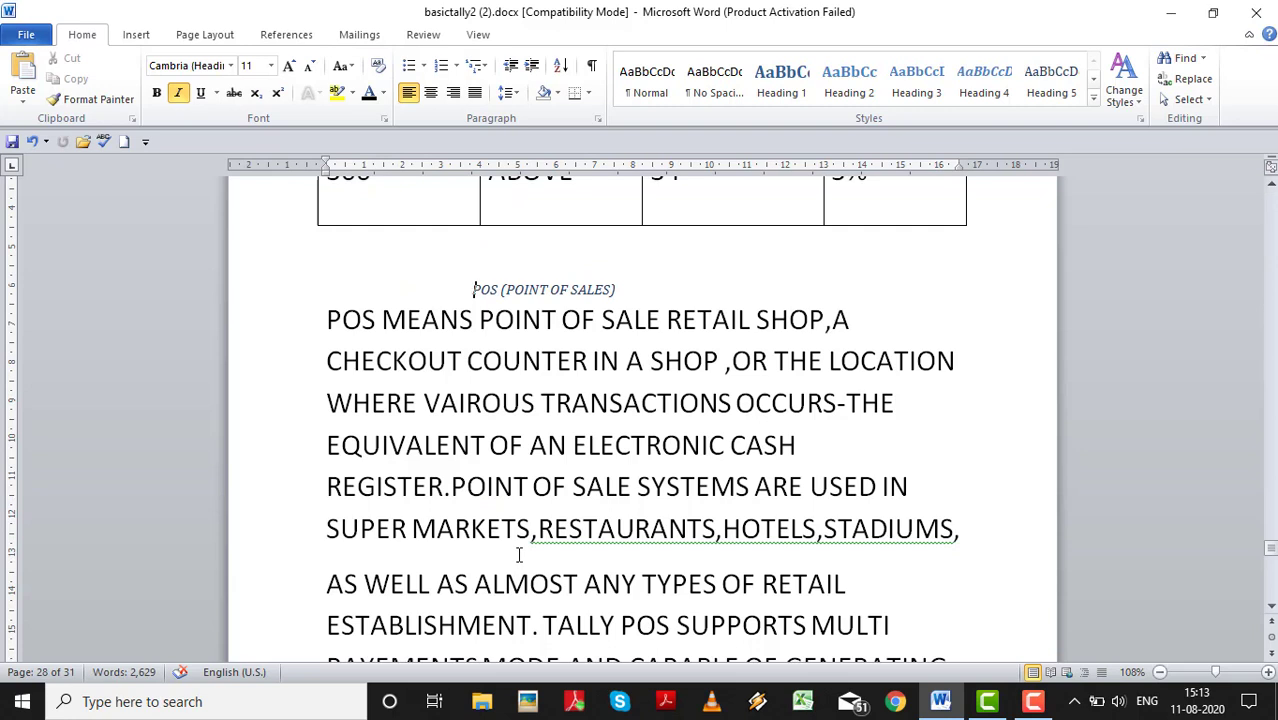
pyautogui.moveTo(1271, 556); pyautogui.dragTo(1271, 557)
pyautogui.moveTo(1271, 557); pyautogui.dragTo(1271, 190)
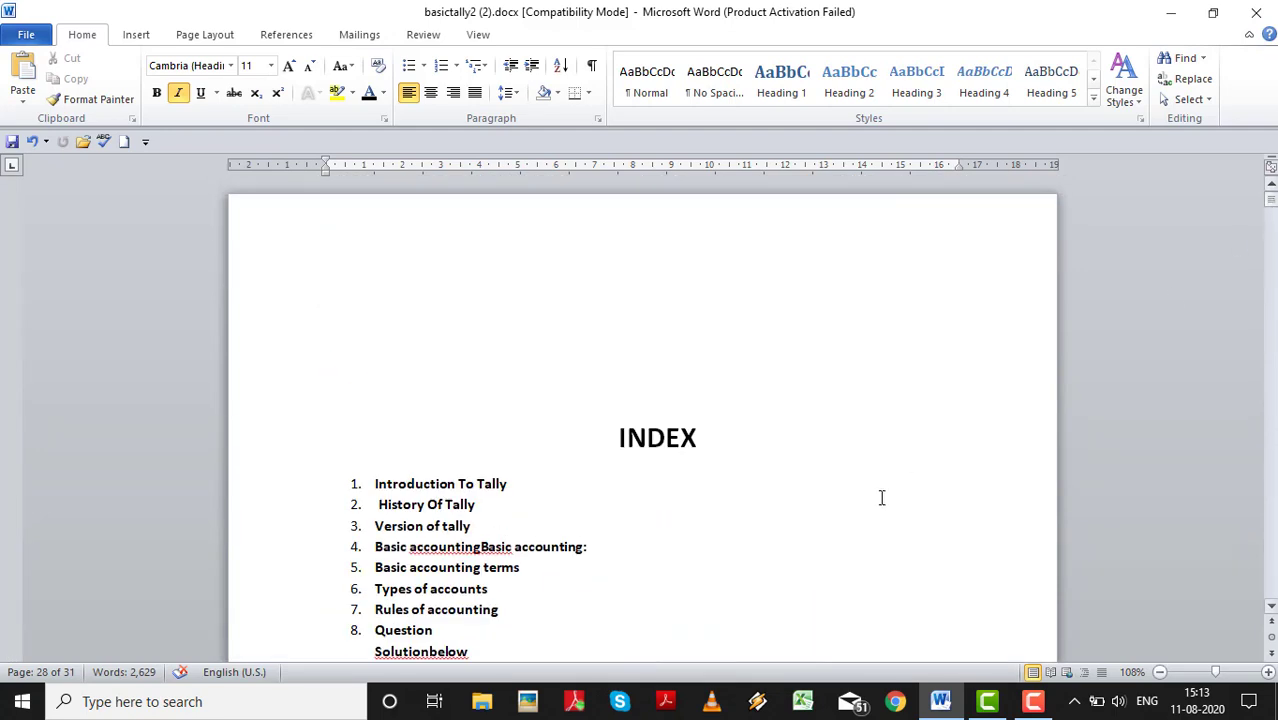
pyautogui.scroll(-8, 858, 548)
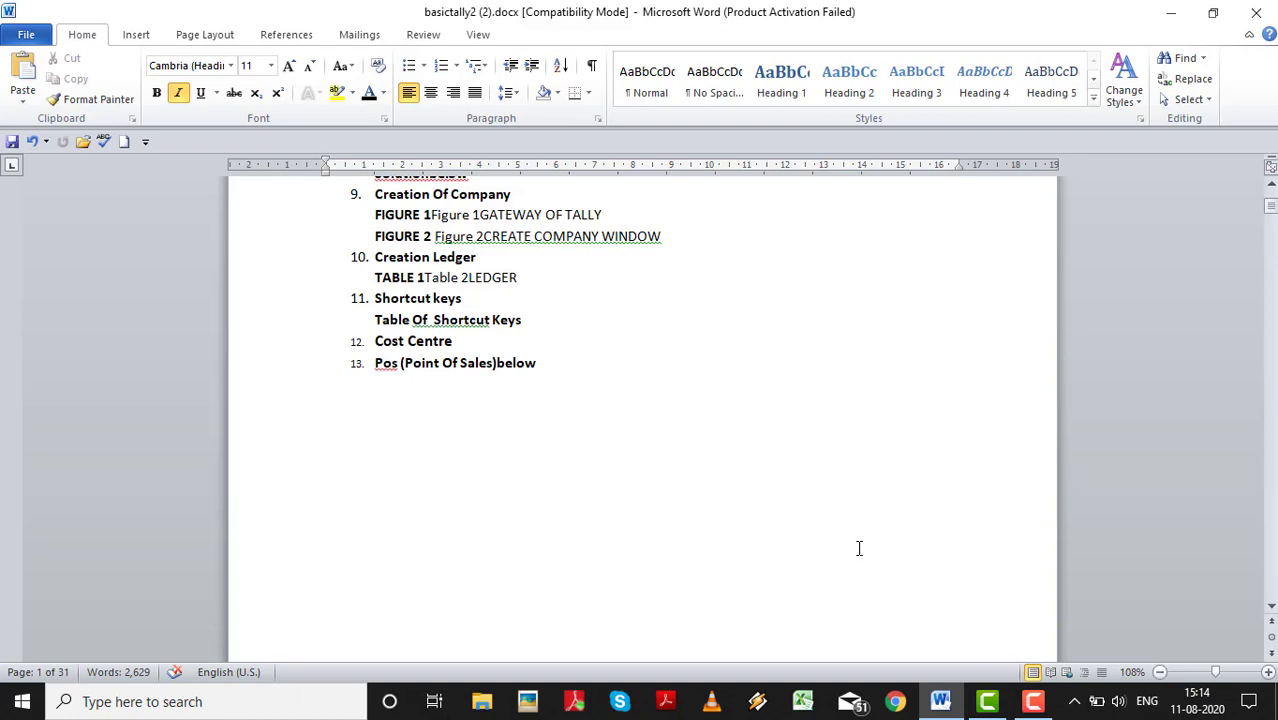
pyautogui.scroll(5, 858, 548)
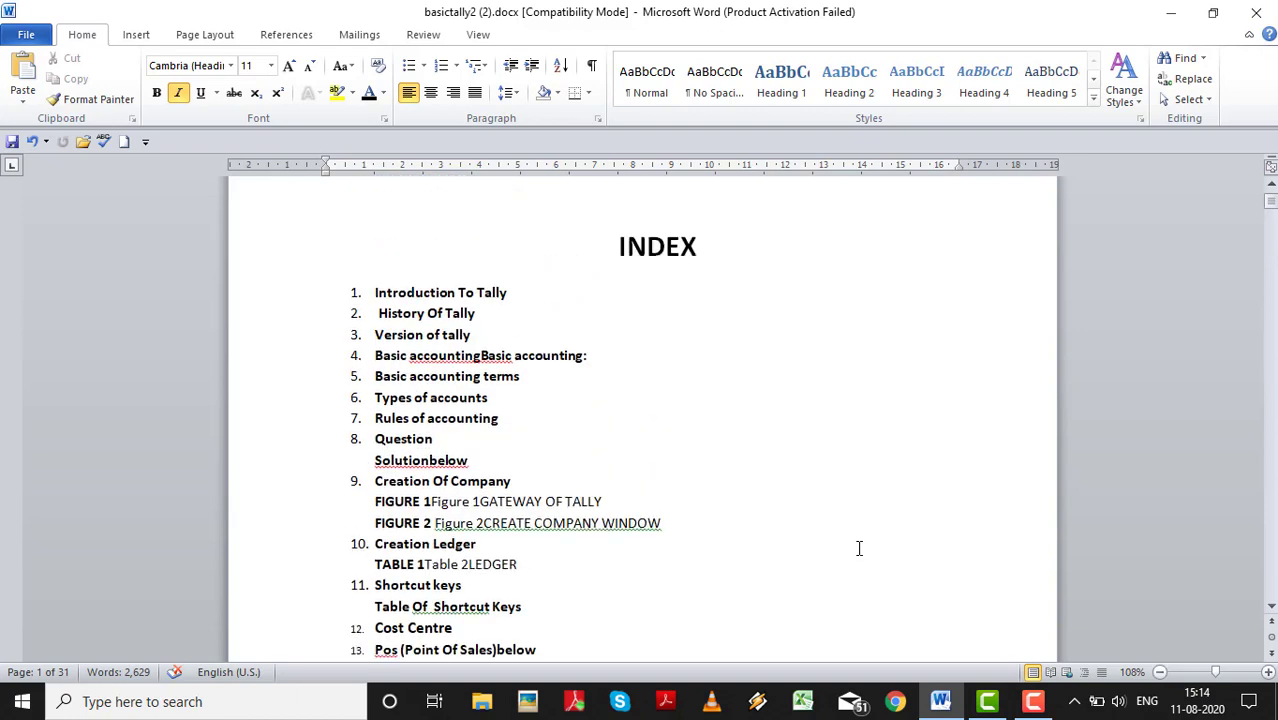